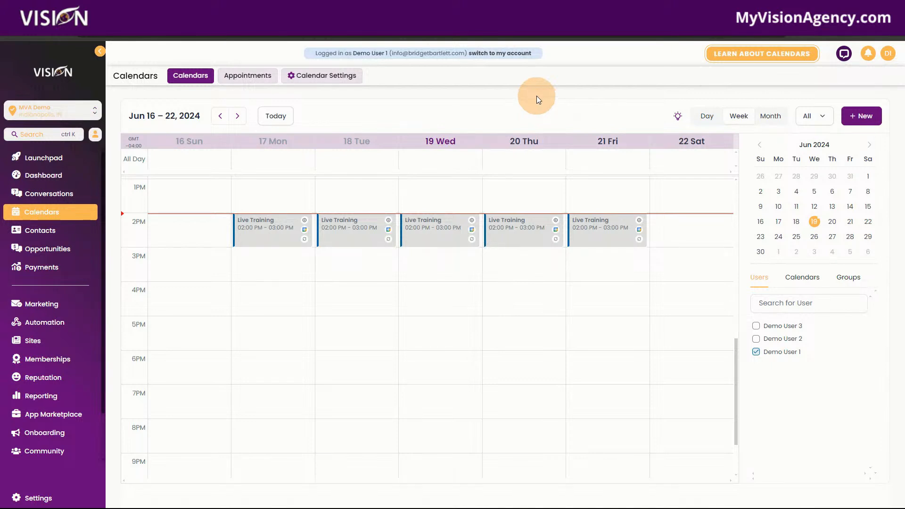
- Open and close the help and support chat widget, and look through the coaching program web page
{"action": "left_click", "coordinate": [844, 55]}
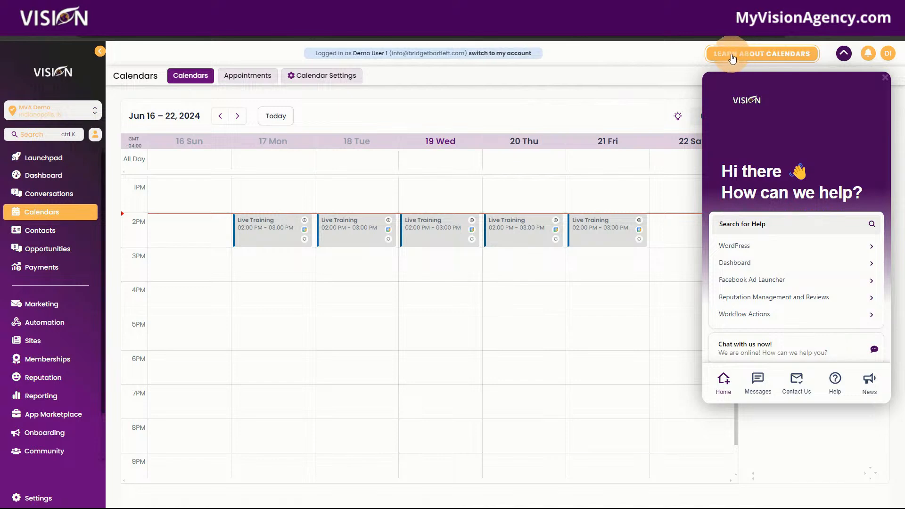
{"action": "left_click", "coordinate": [843, 53]}
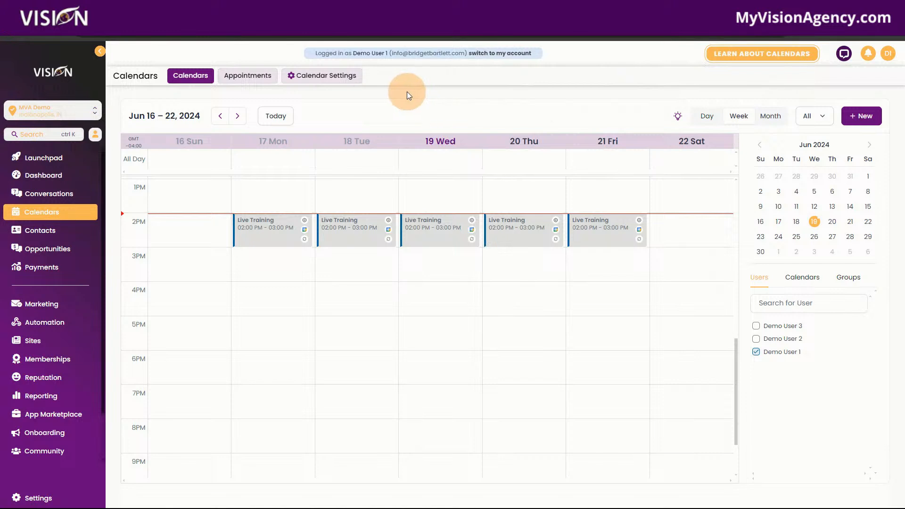
{"action": "left_click", "coordinate": [456, 193]}
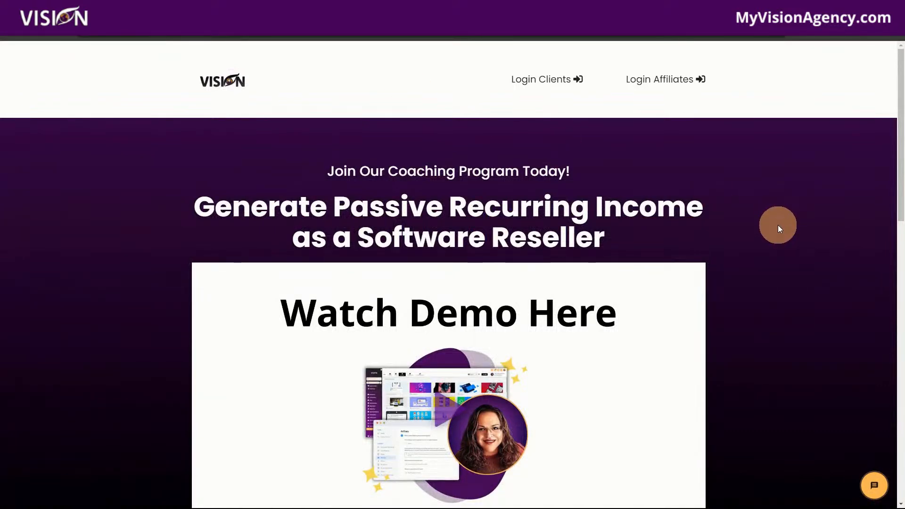
{"action": "scroll", "coordinate": [766, 268], "scroll_direction": "down", "scroll_amount": 8}
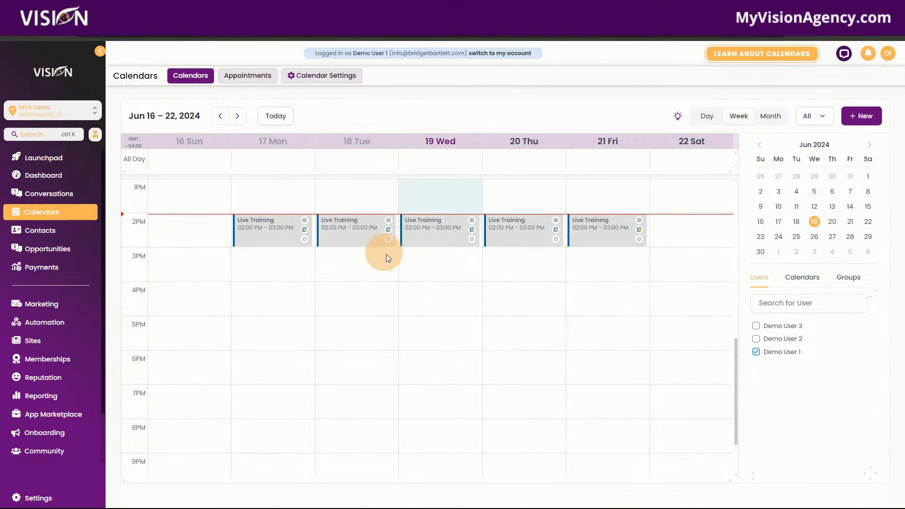
- View the Monday Live Training event's details, and browse two weeks ahead before returning to the current week
{"action": "mouse_move", "coordinate": [262, 228]}
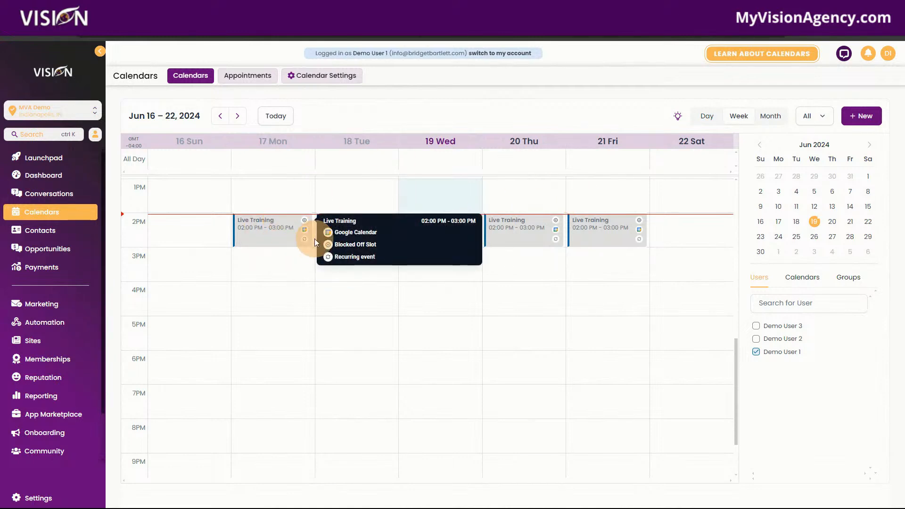
{"action": "left_click", "coordinate": [238, 118]}
{"action": "left_click", "coordinate": [238, 117]}
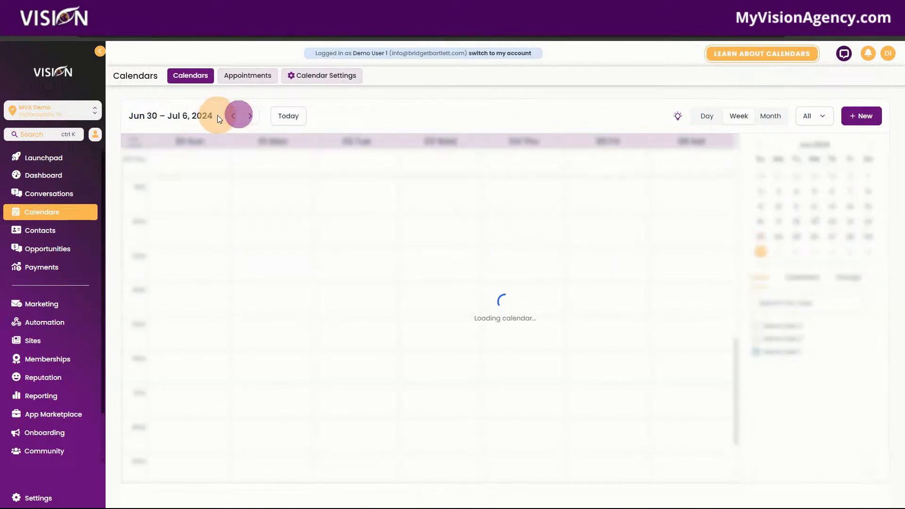
{"action": "left_click", "coordinate": [233, 118]}
{"action": "left_click", "coordinate": [221, 116]}
{"action": "left_click", "coordinate": [277, 116]}
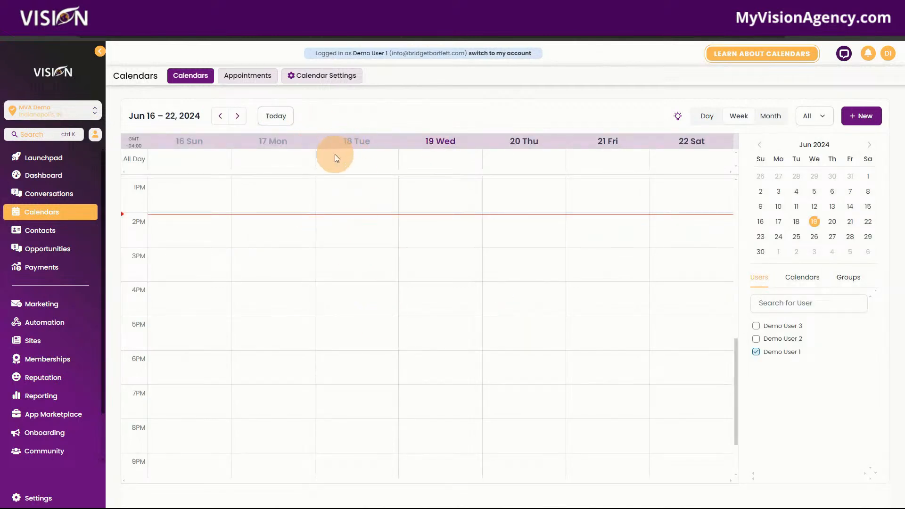
{"action": "scroll", "coordinate": [364, 235], "scroll_direction": "up", "scroll_amount": 3}
{"action": "scroll", "coordinate": [377, 238], "scroll_direction": "down", "scroll_amount": 3}
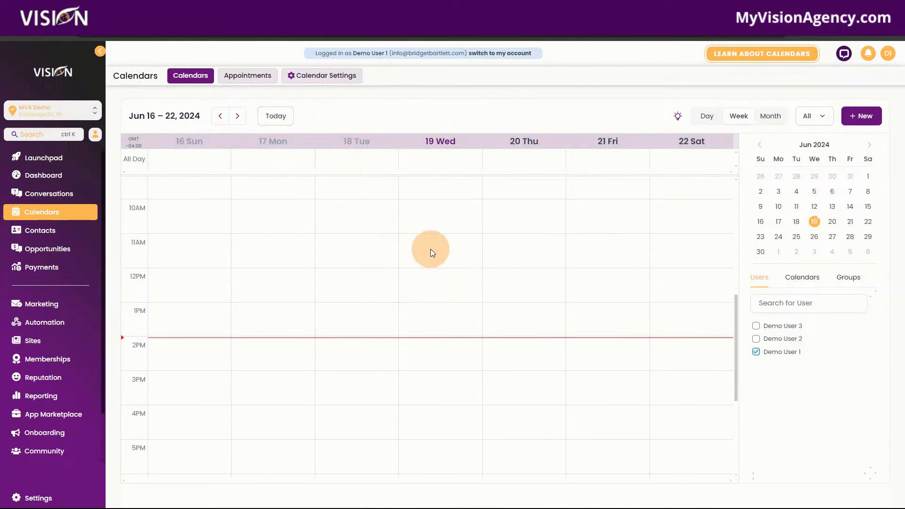
- Review the calendar annotation legend explaining the patterns and icons, and close it
{"action": "left_click", "coordinate": [678, 116]}
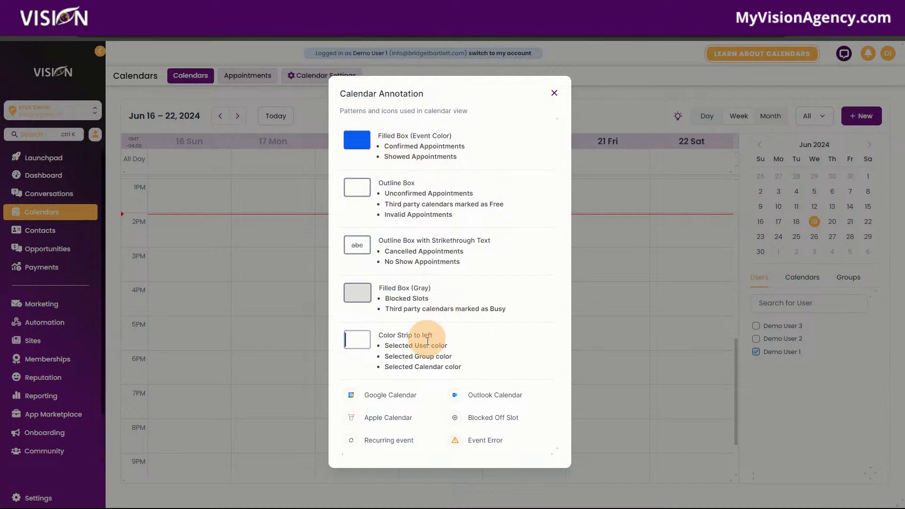
{"action": "left_click", "coordinate": [554, 93]}
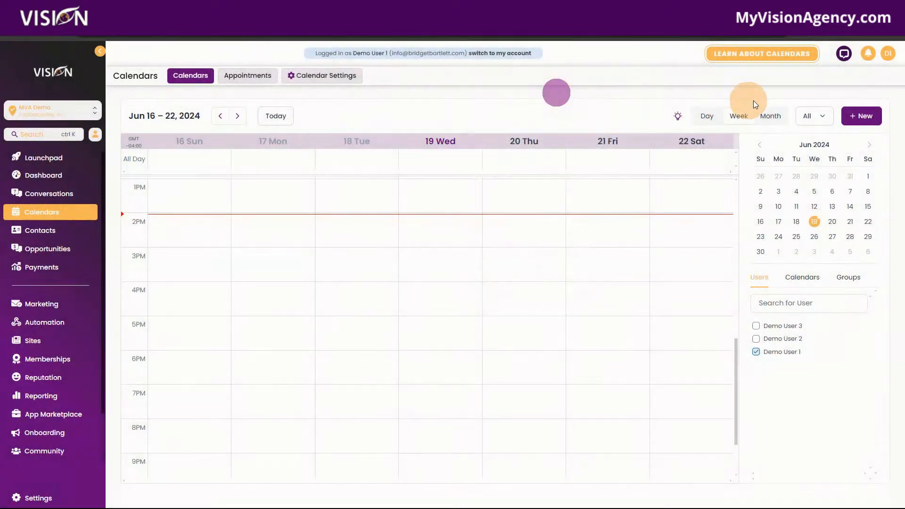
- Go through the day and week views to the month view, and filter the calendar to blocked slots
{"action": "left_click", "coordinate": [707, 116]}
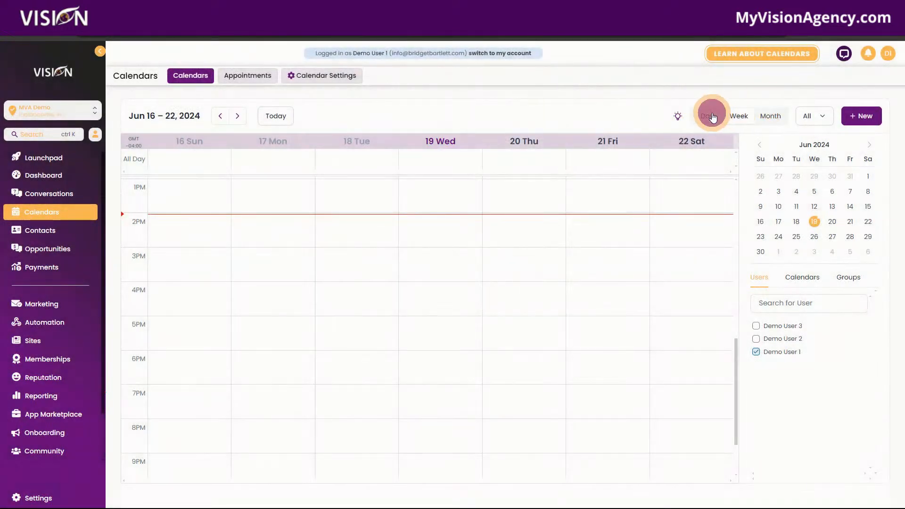
{"action": "left_click", "coordinate": [741, 118]}
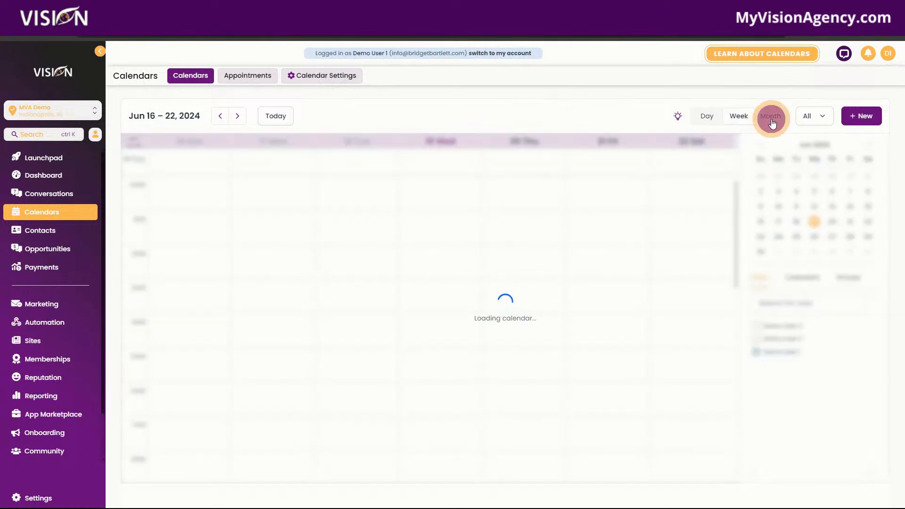
{"action": "left_click", "coordinate": [767, 117]}
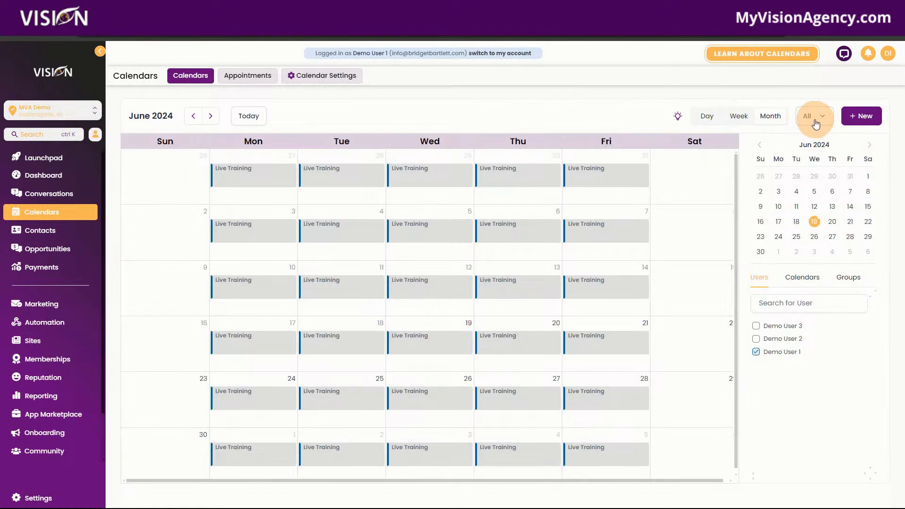
{"action": "left_click", "coordinate": [814, 121]}
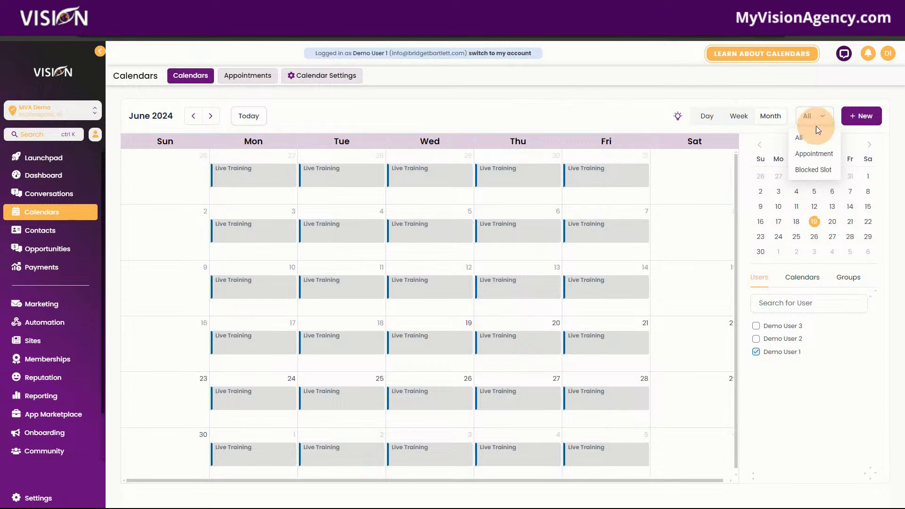
{"action": "left_click", "coordinate": [816, 157]}
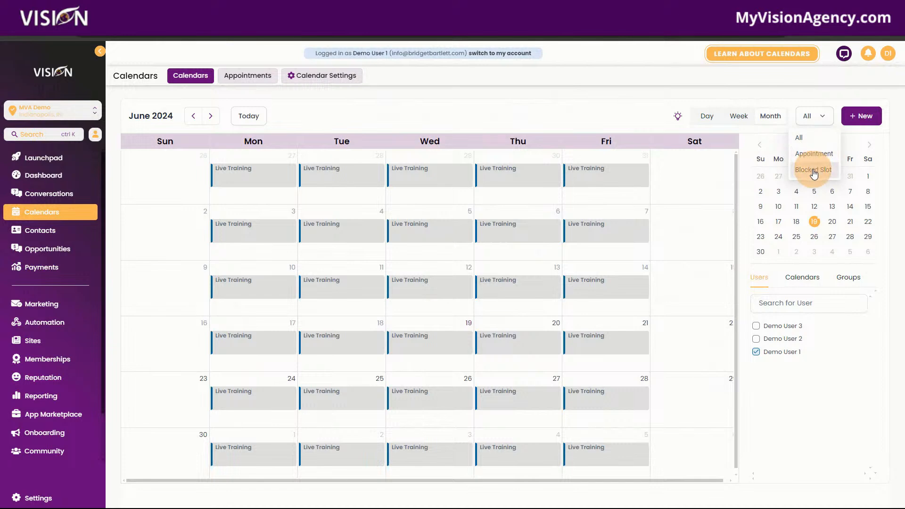
{"action": "left_click", "coordinate": [807, 170]}
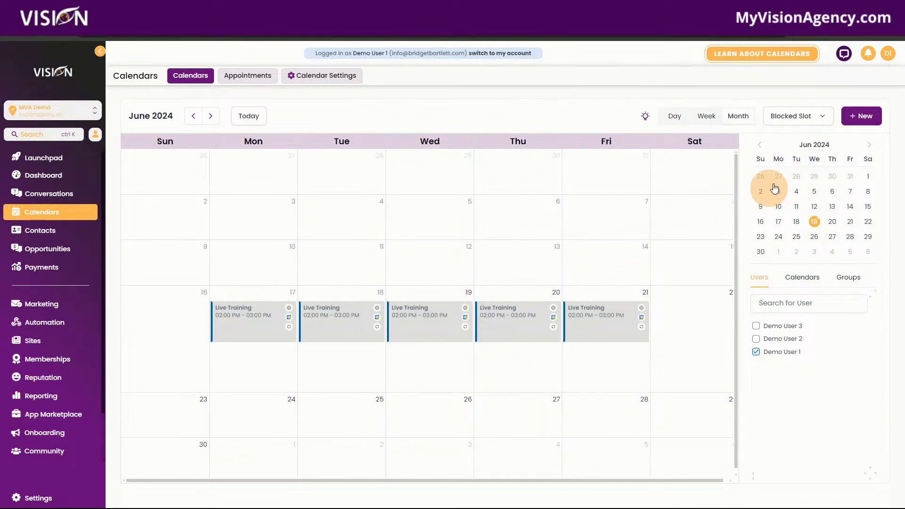
- Open a new appointment booking and examine its calendar, title, team member and date and time fields
{"action": "left_click", "coordinate": [861, 116]}
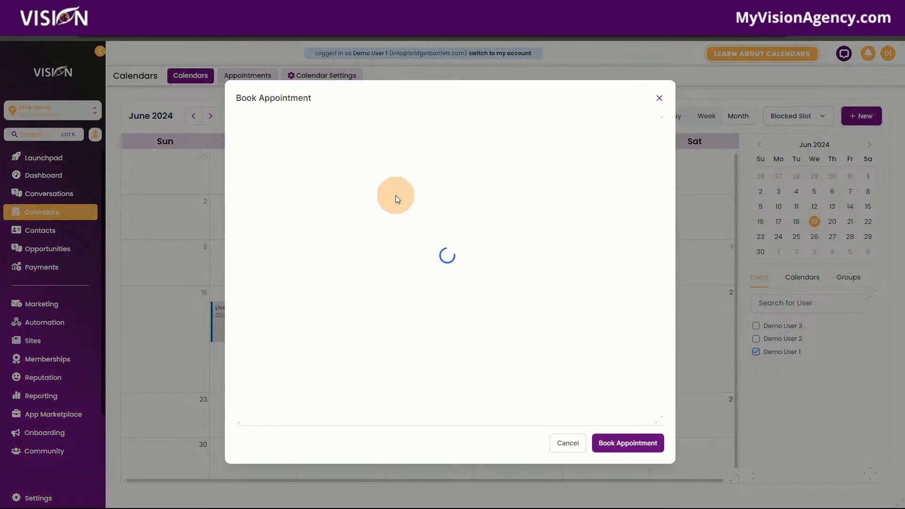
{"action": "left_click", "coordinate": [295, 165]}
{"action": "left_click", "coordinate": [349, 137]}
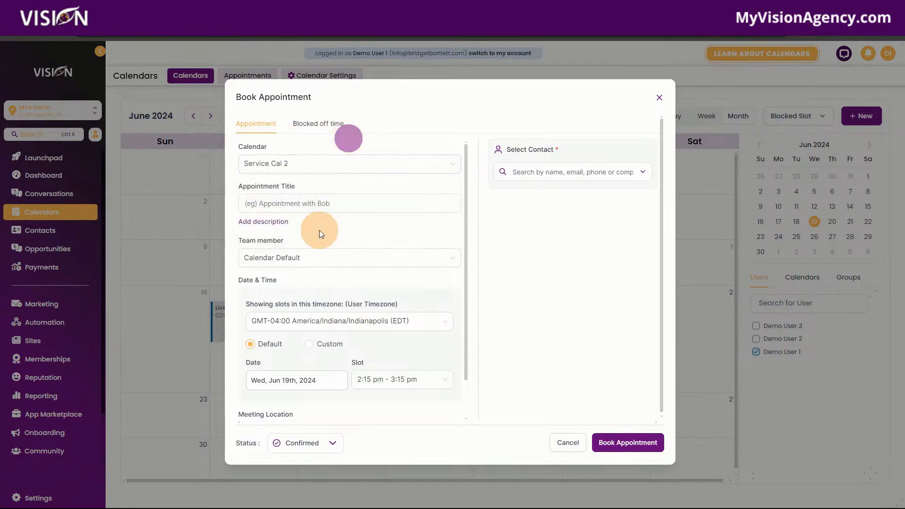
{"action": "left_click", "coordinate": [288, 200]}
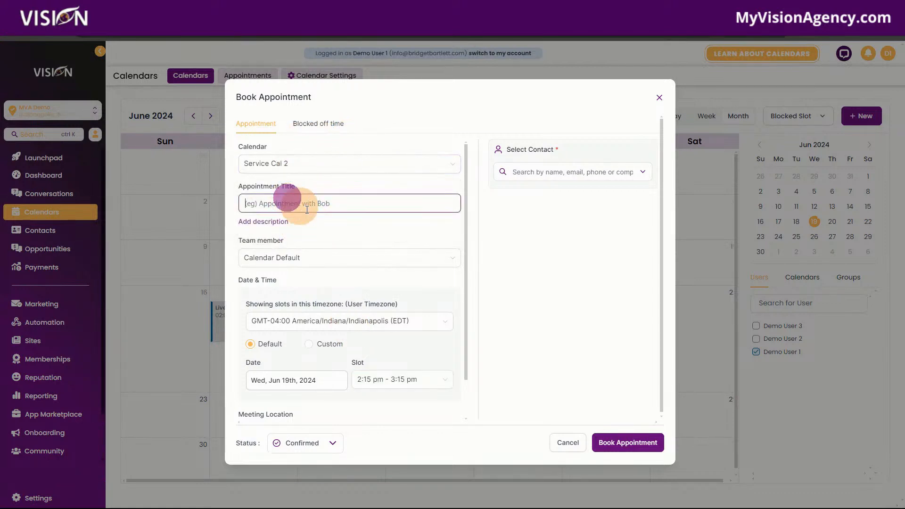
{"action": "left_click", "coordinate": [309, 258]}
{"action": "left_click", "coordinate": [324, 237]}
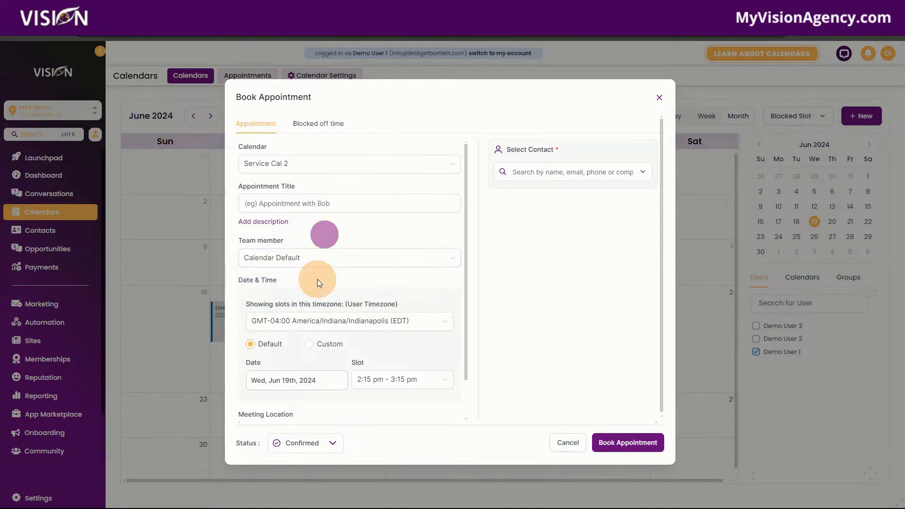
{"action": "scroll", "coordinate": [400, 299], "scroll_direction": "down", "scroll_amount": 1}
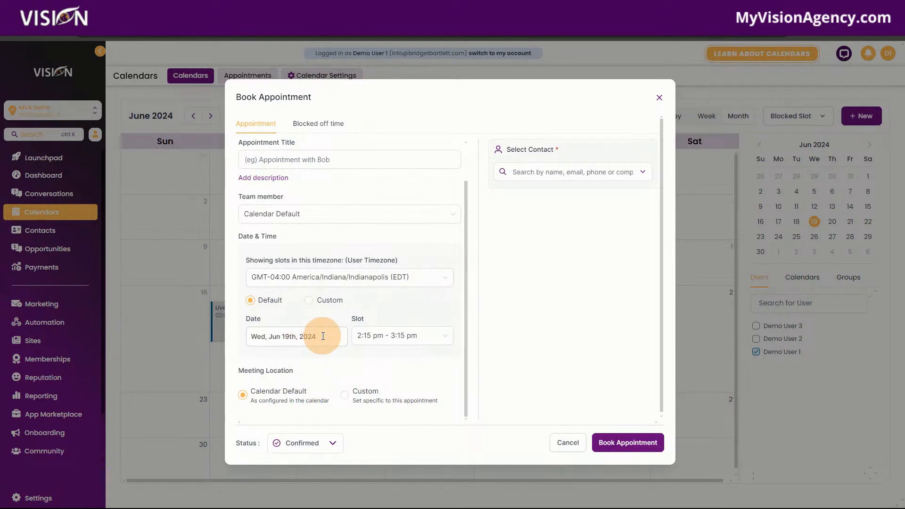
- Assign the appointment to Demo User 2 and switch its date and time and its meeting location to custom
{"action": "left_click", "coordinate": [308, 300]}
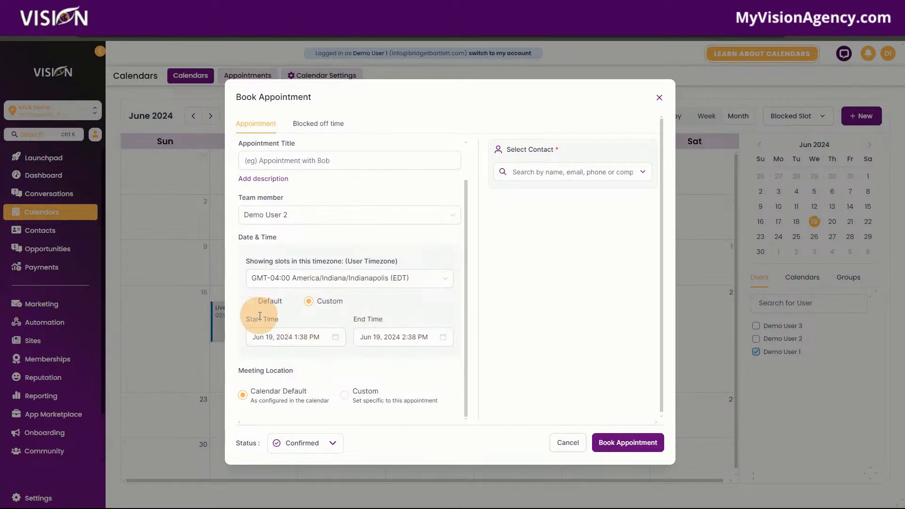
{"action": "scroll", "coordinate": [398, 353], "scroll_direction": "down", "scroll_amount": 1}
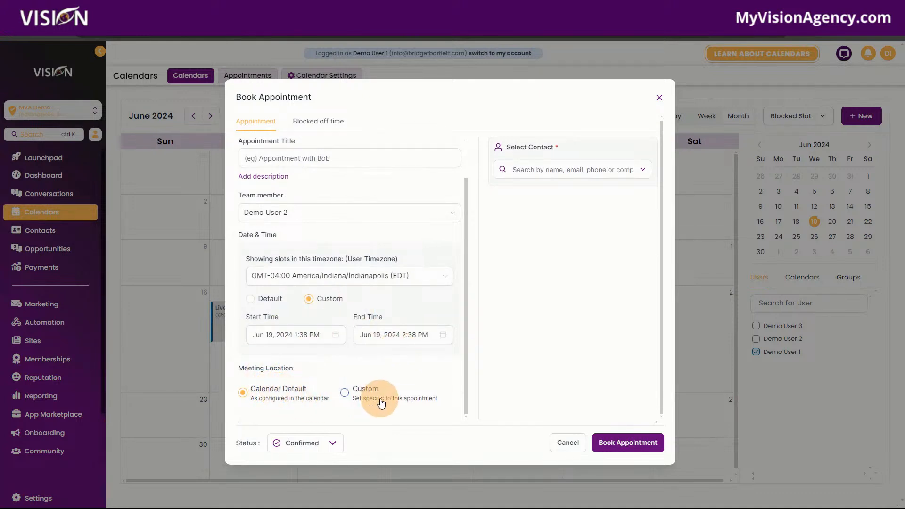
{"action": "left_click", "coordinate": [365, 389]}
{"action": "scroll", "coordinate": [411, 360], "scroll_direction": "down", "scroll_amount": 2}
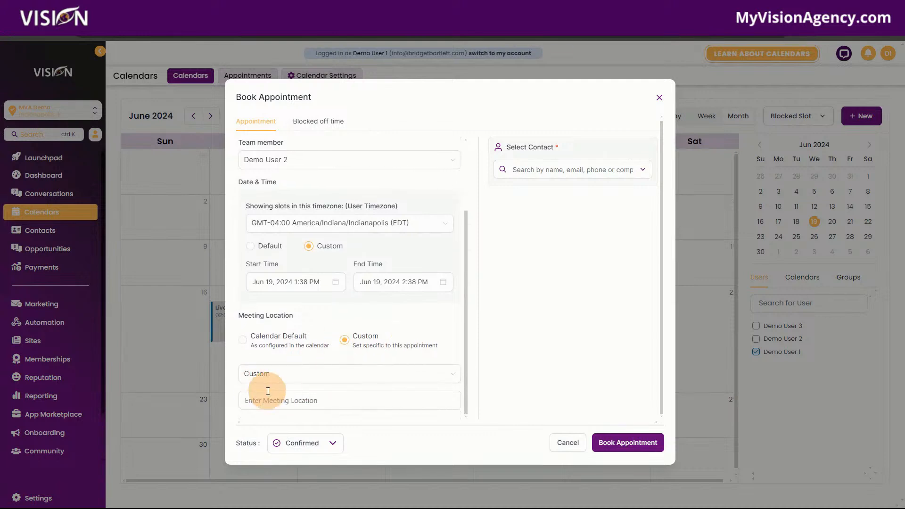
{"action": "left_click", "coordinate": [338, 403]}
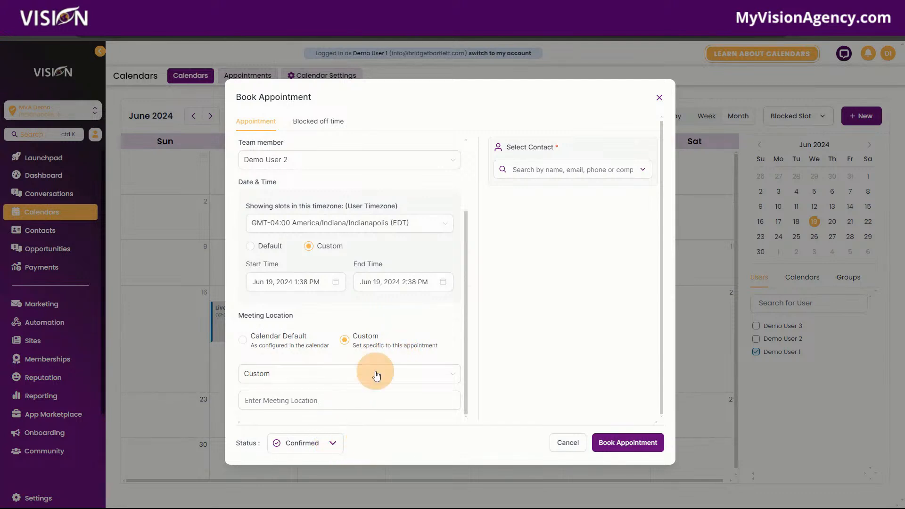
- Examine the appointment's confirmed and unconfirmed status options and the contact selection field
{"action": "left_click", "coordinate": [330, 442]}
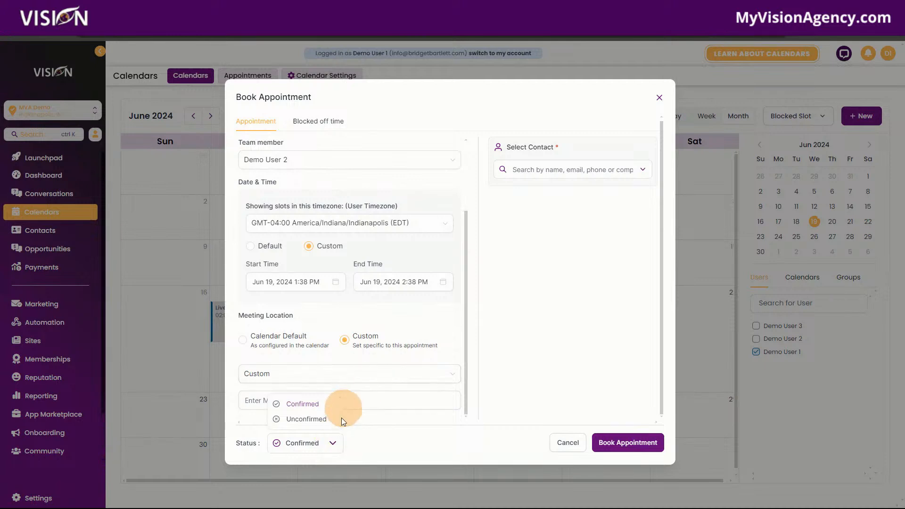
{"action": "left_click", "coordinate": [448, 123]}
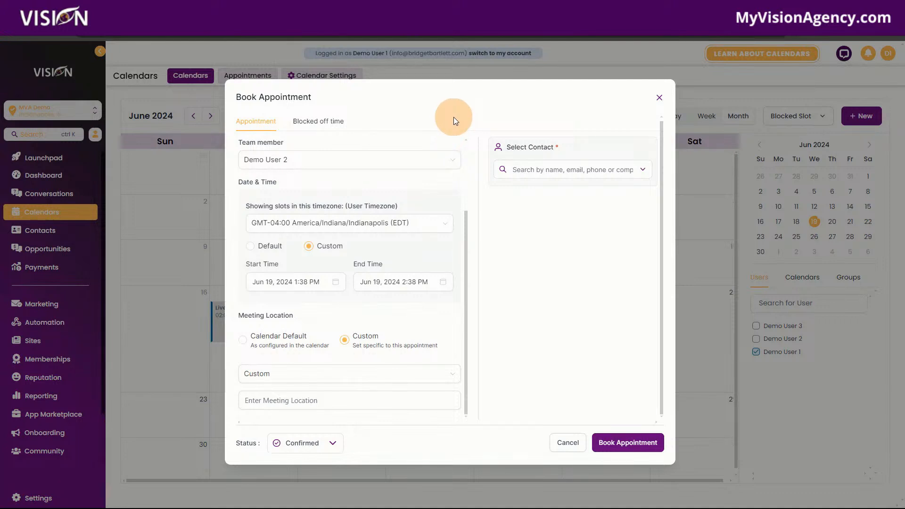
{"action": "left_click", "coordinate": [324, 446]}
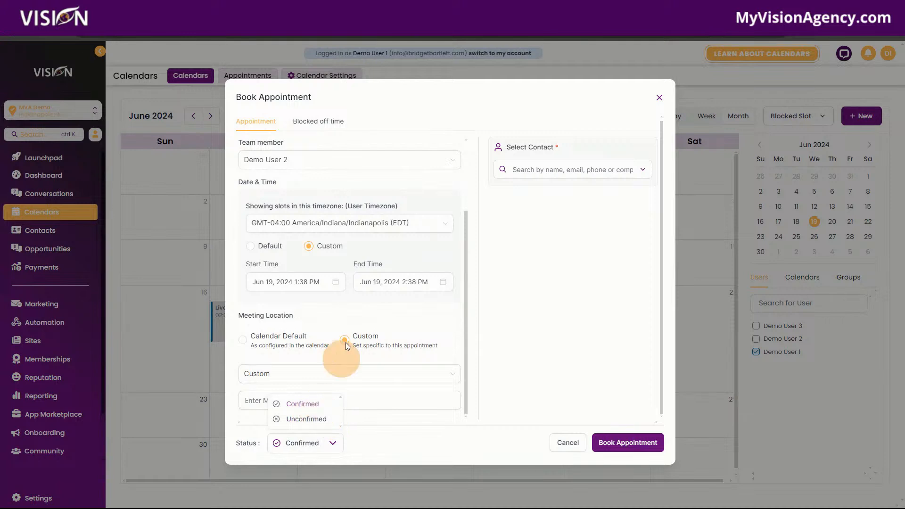
{"action": "left_click", "coordinate": [540, 164]}
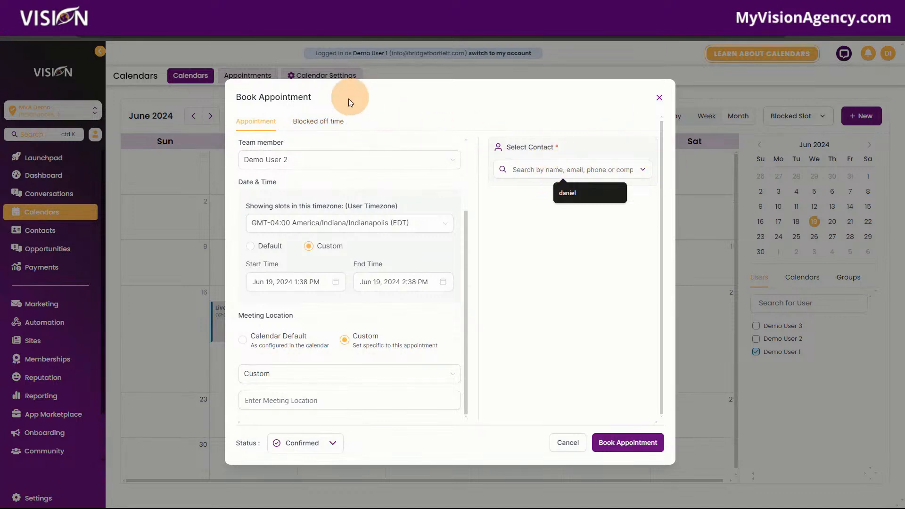
- Examine the blocked off time form's user, title and date and time fields, and close it without saving
{"action": "left_click", "coordinate": [325, 120]}
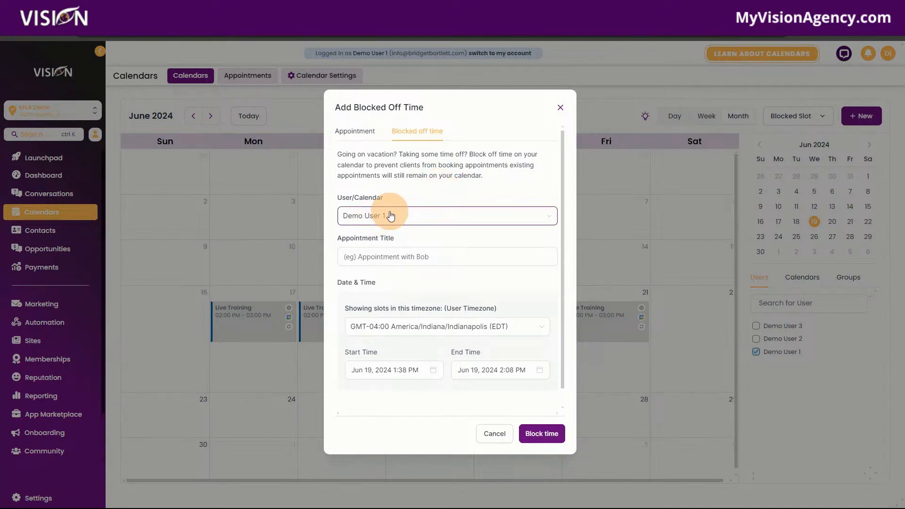
{"action": "left_click", "coordinate": [363, 215]}
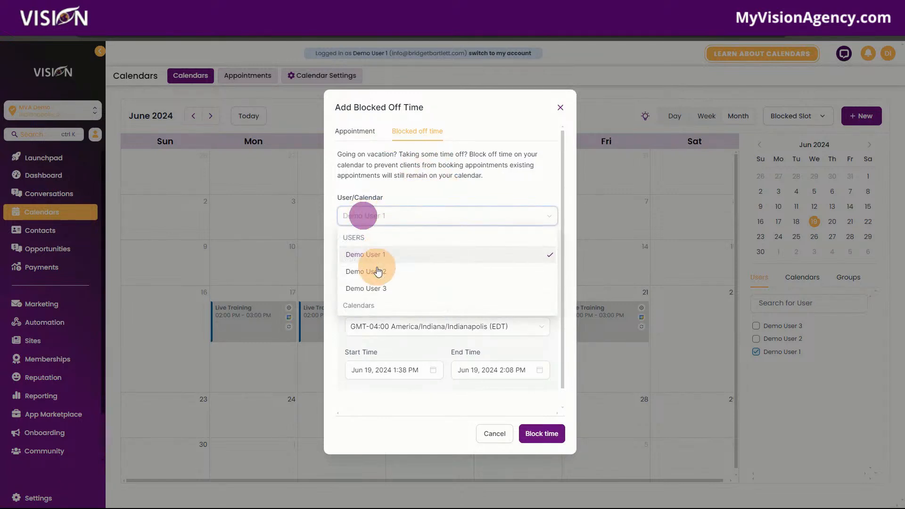
{"action": "left_click", "coordinate": [383, 190]}
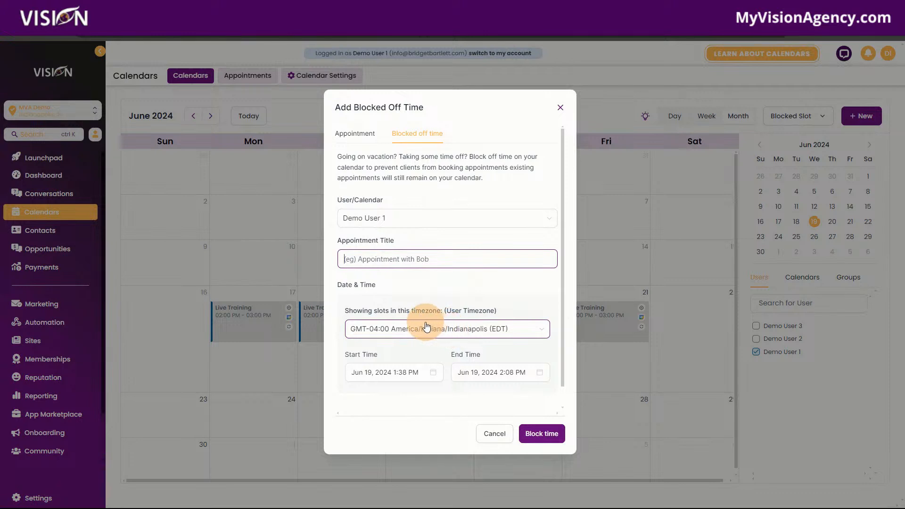
{"action": "scroll", "coordinate": [424, 330], "scroll_direction": "down", "scroll_amount": 1}
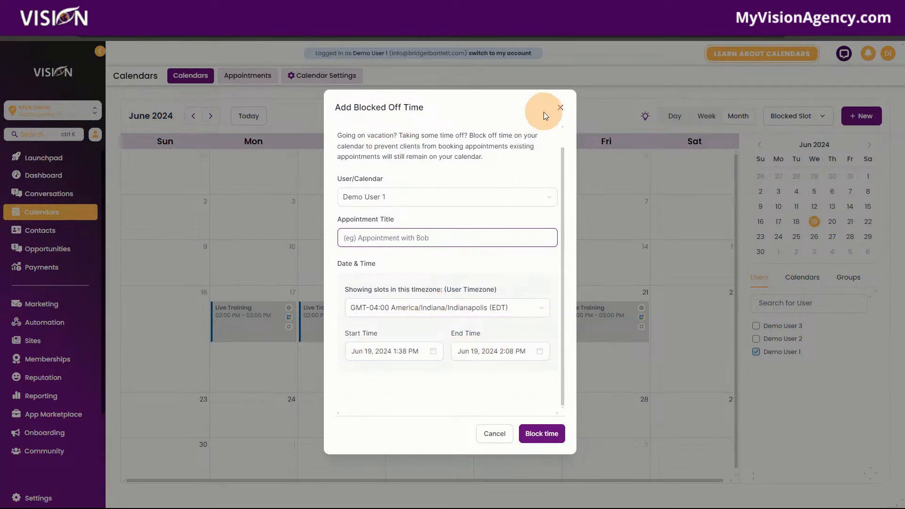
{"action": "left_click", "coordinate": [560, 108]}
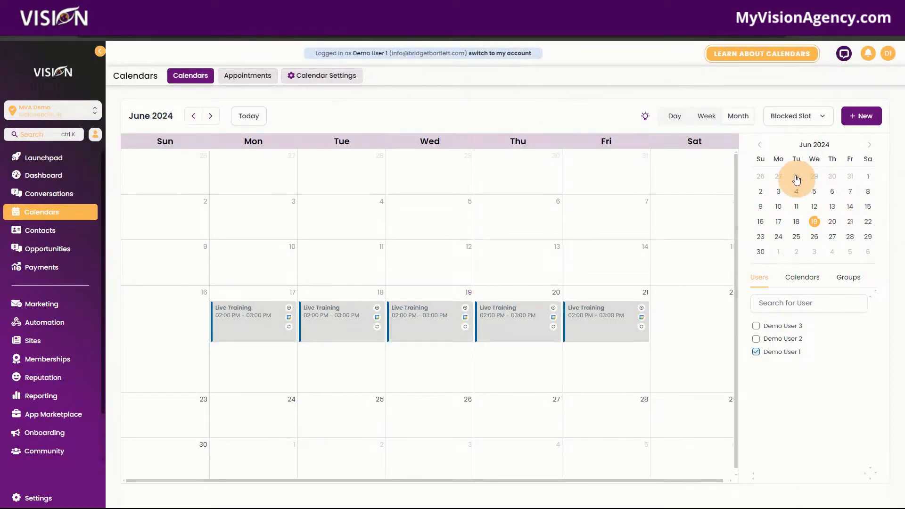
- Select June 14, 2024 in the small month calendar
{"action": "left_click", "coordinate": [849, 207]}
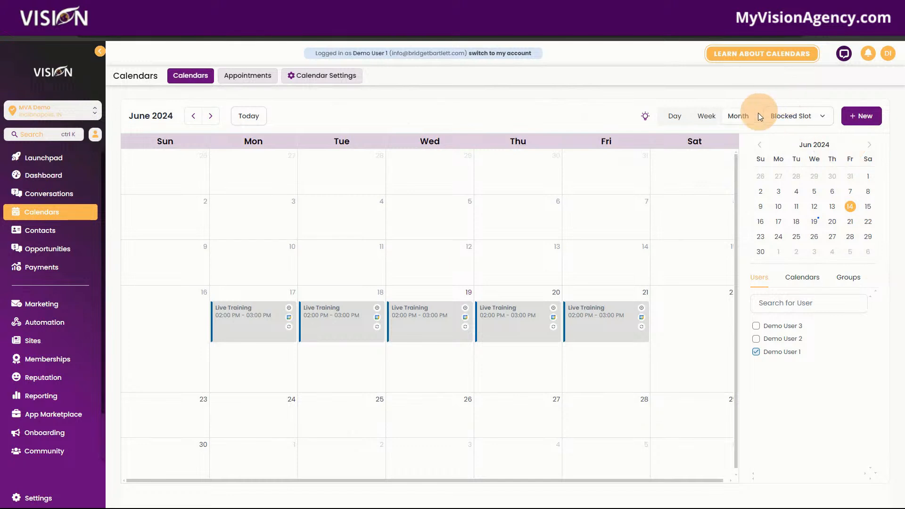
- Set the event type filter to All and show the calendars and groups filter lists
{"action": "left_click", "coordinate": [797, 121]}
{"action": "left_click", "coordinate": [787, 138]}
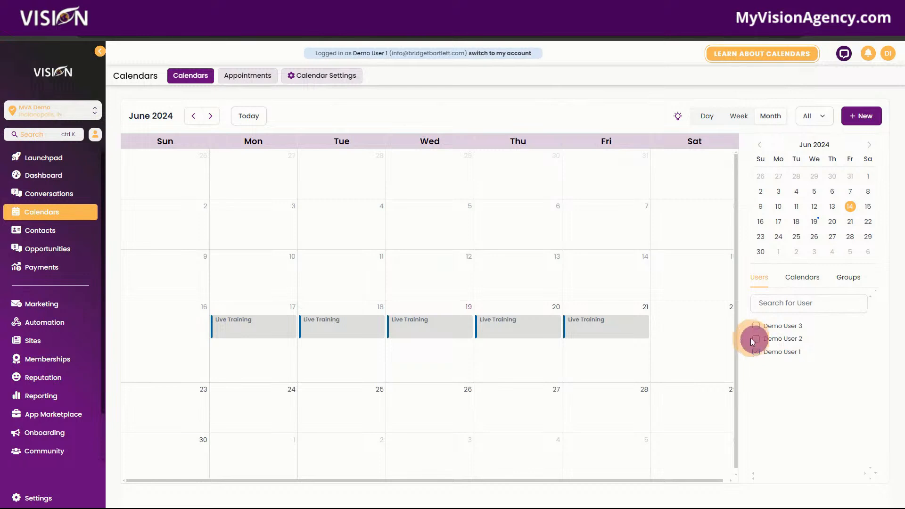
{"action": "left_click", "coordinate": [802, 278]}
{"action": "left_click", "coordinate": [857, 278]}
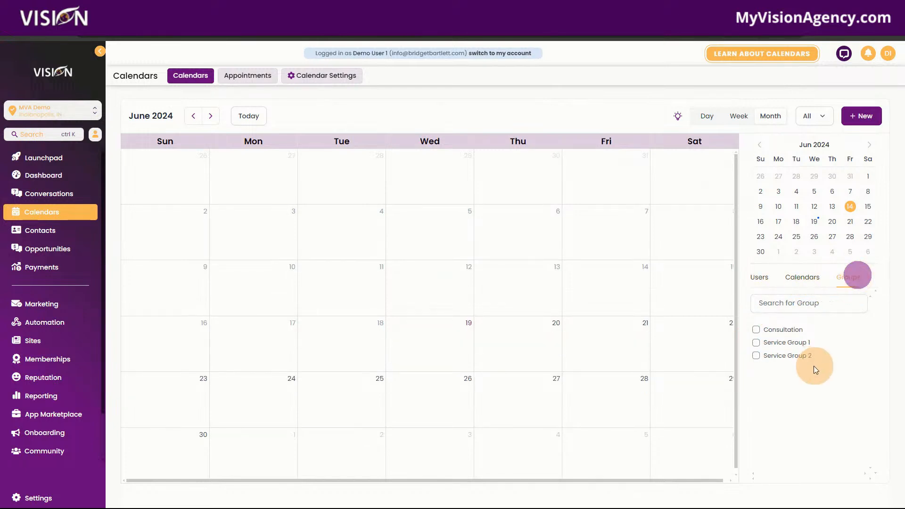
- Examine the appointments list's user, status and sort options and its new appointment form, closing the form without booking
{"action": "left_click", "coordinate": [248, 78]}
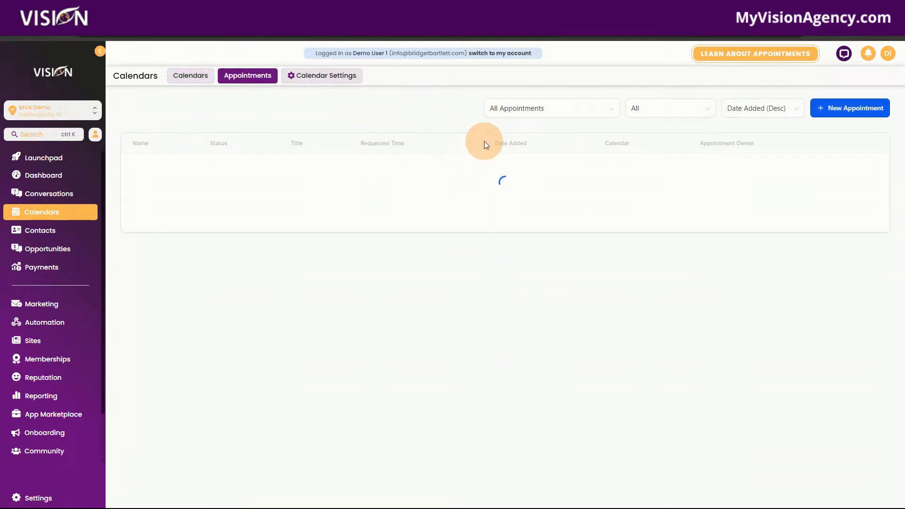
{"action": "left_click", "coordinate": [530, 108]}
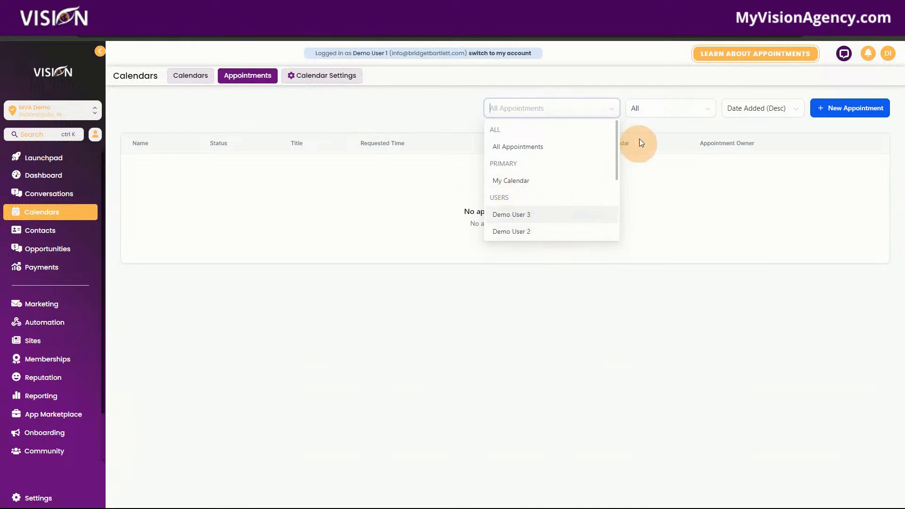
{"action": "left_click", "coordinate": [641, 108]}
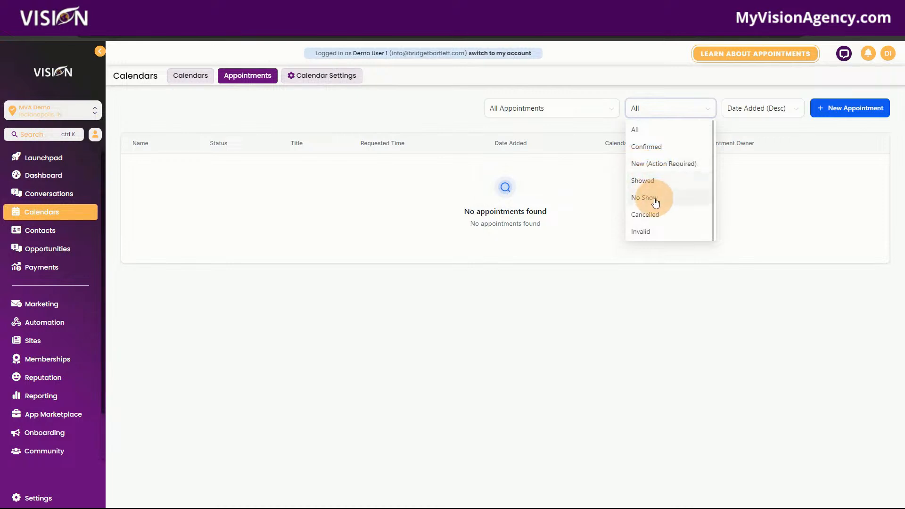
{"action": "left_click", "coordinate": [756, 107]}
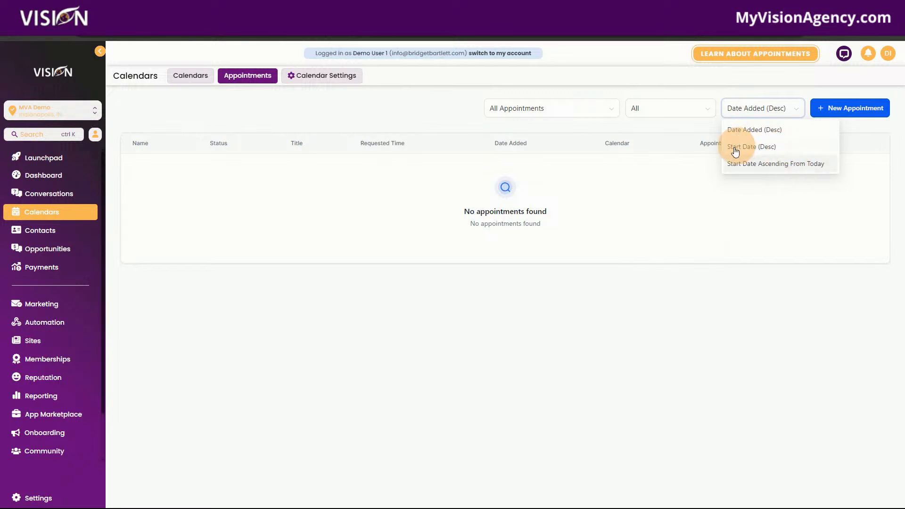
{"action": "left_click", "coordinate": [837, 111]}
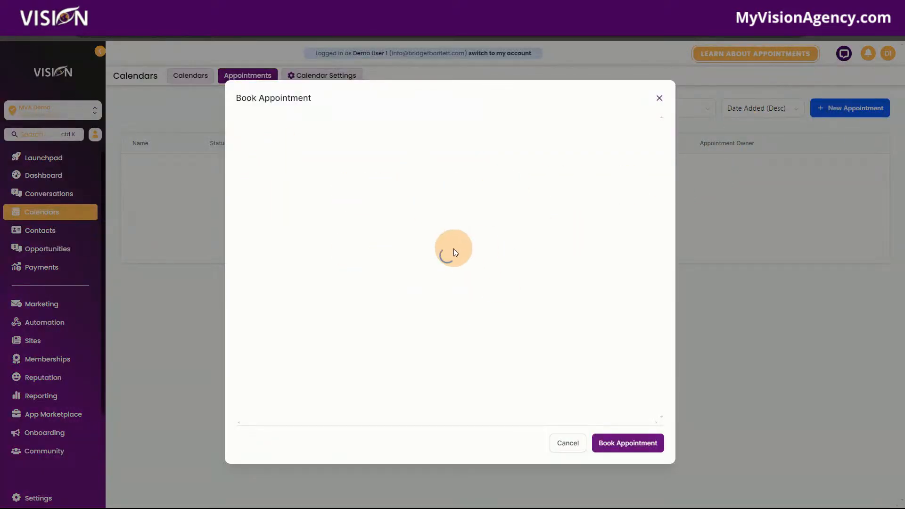
{"action": "left_click", "coordinate": [661, 98]}
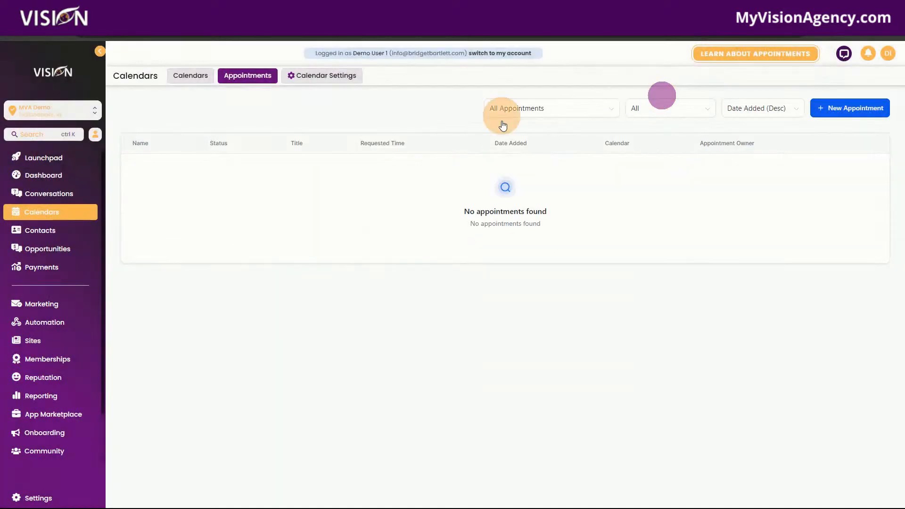
- View the calendar settings directly from the Calendars area and return to the appointments list
{"action": "left_click", "coordinate": [303, 76]}
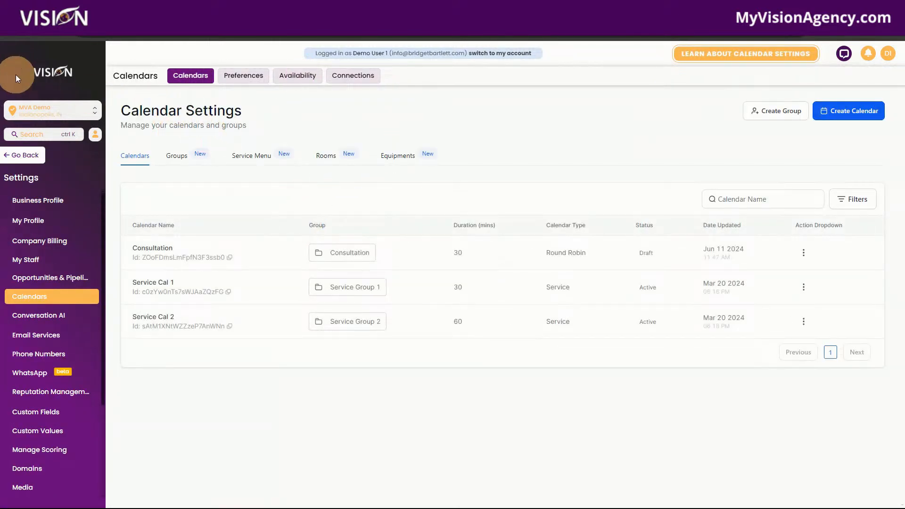
{"action": "left_click", "coordinate": [9, 28]}
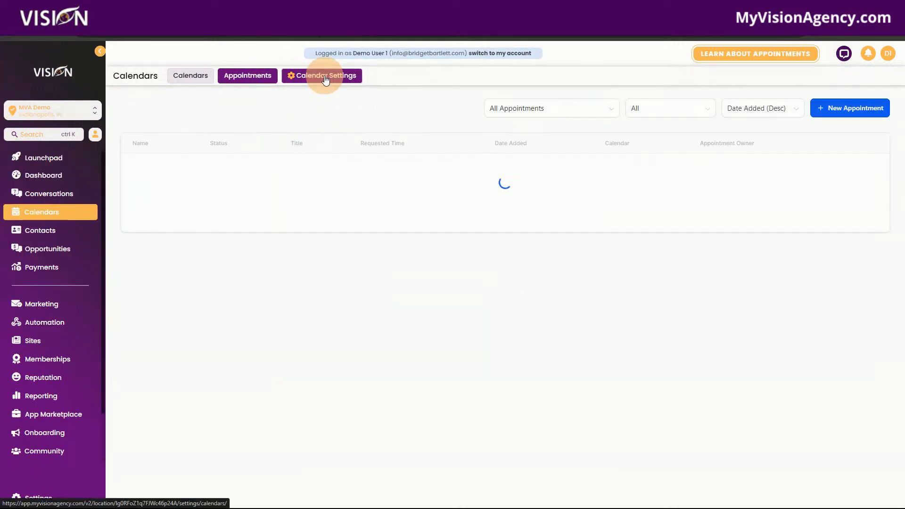
{"action": "left_click", "coordinate": [340, 79]}
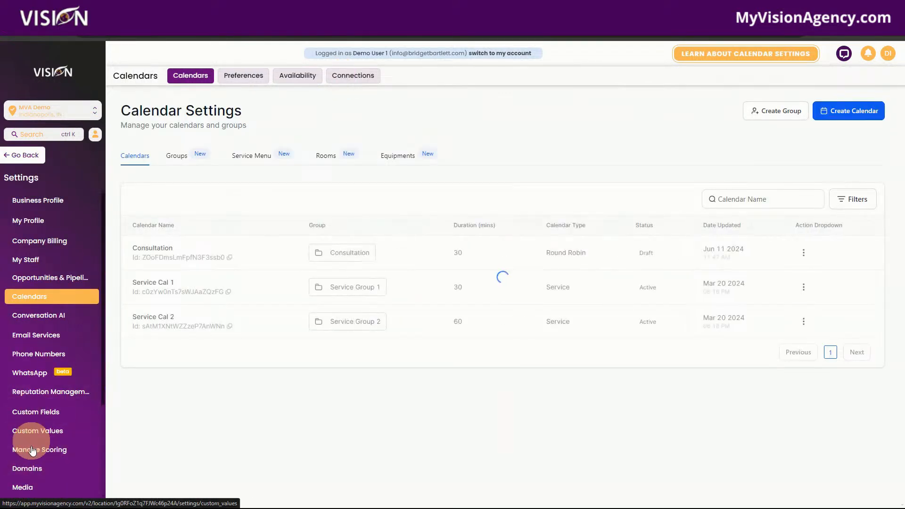
{"action": "left_click", "coordinate": [32, 152]}
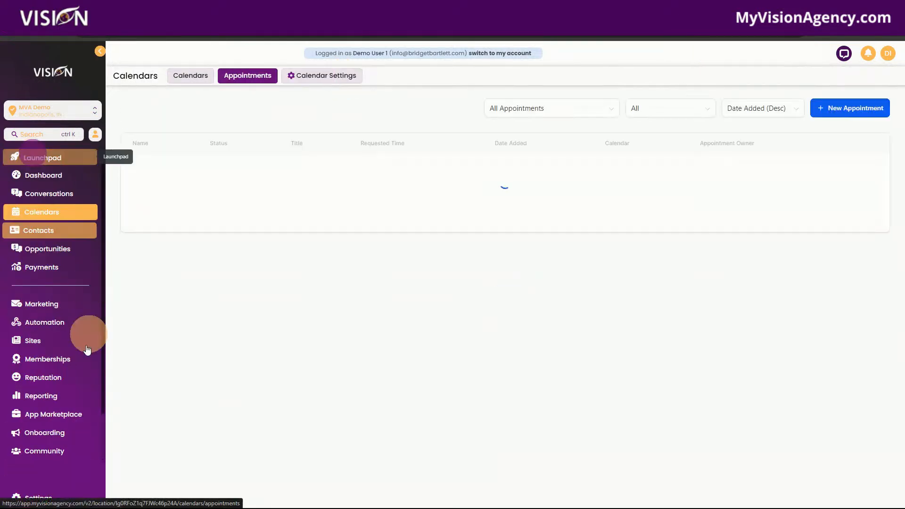
- View the calendar settings through the main account settings and go back to the appointments list
{"action": "left_click", "coordinate": [27, 497]}
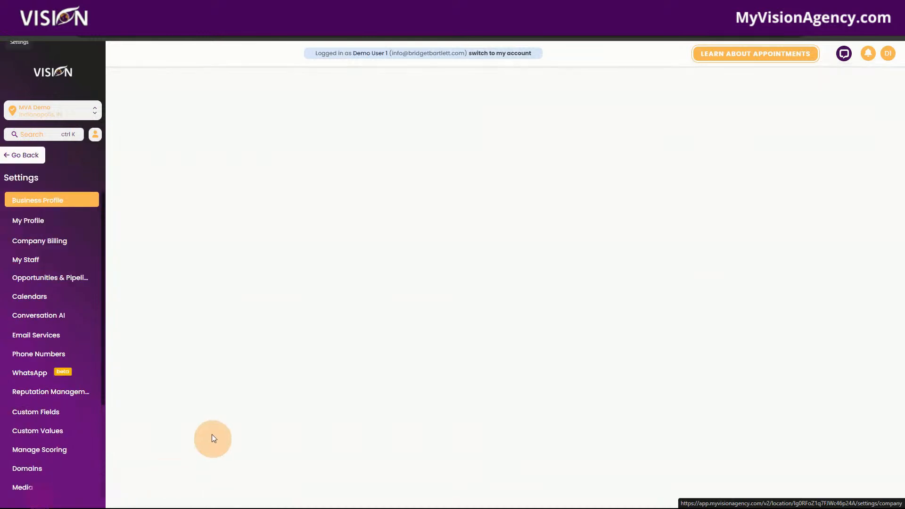
{"action": "left_click", "coordinate": [33, 297]}
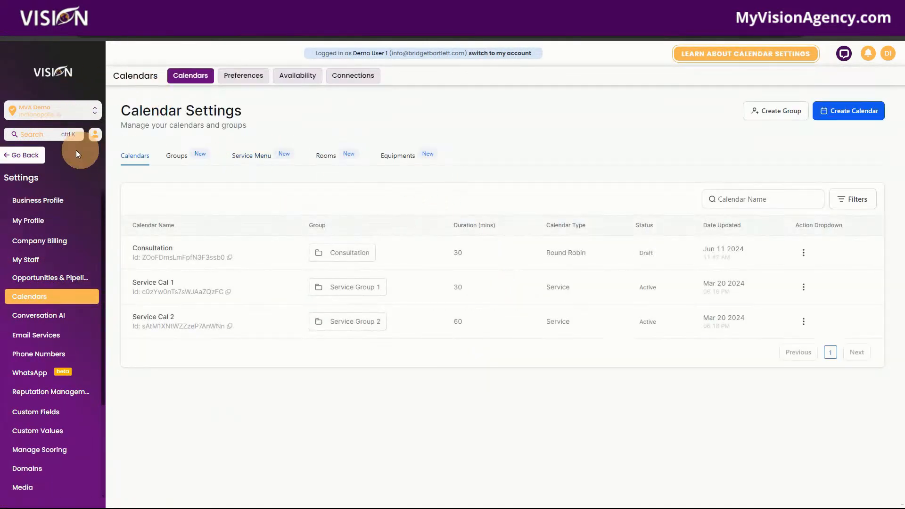
{"action": "left_click", "coordinate": [33, 154]}
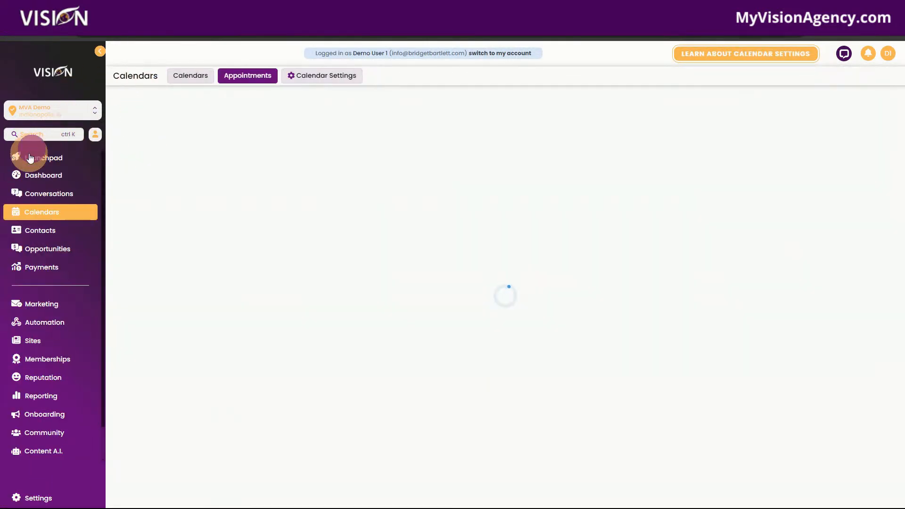
- Open the calendar settings and examine the scheduling types offered for a new calendar, closing the dialog without creating one
{"action": "left_click", "coordinate": [40, 216]}
{"action": "left_click", "coordinate": [324, 79]}
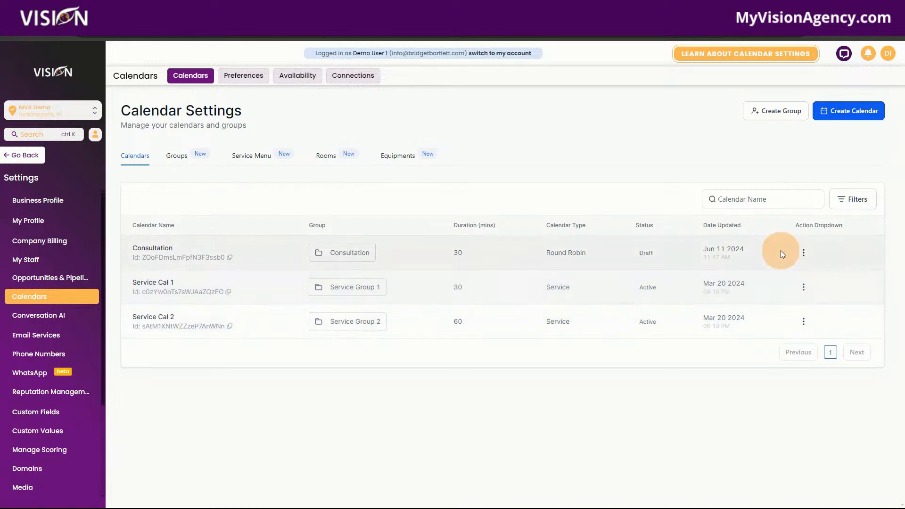
{"action": "left_click", "coordinate": [846, 115]}
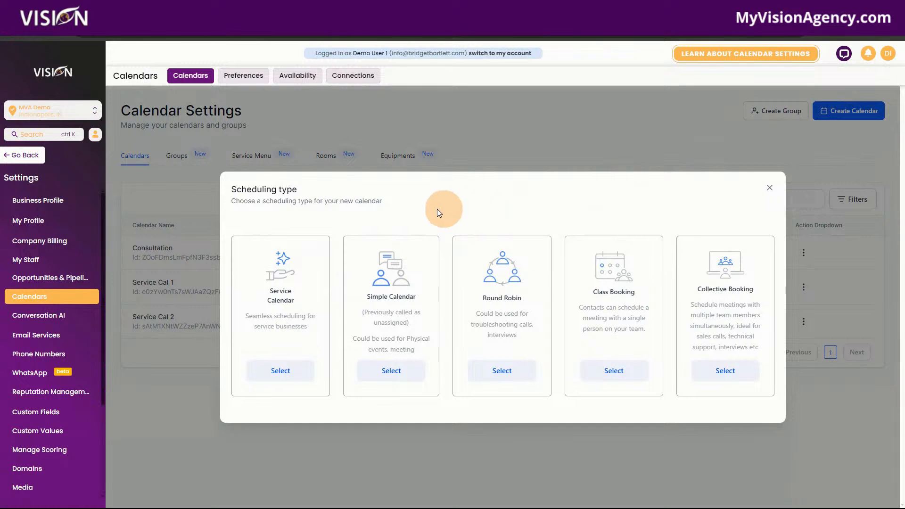
{"action": "left_click", "coordinate": [281, 362]}
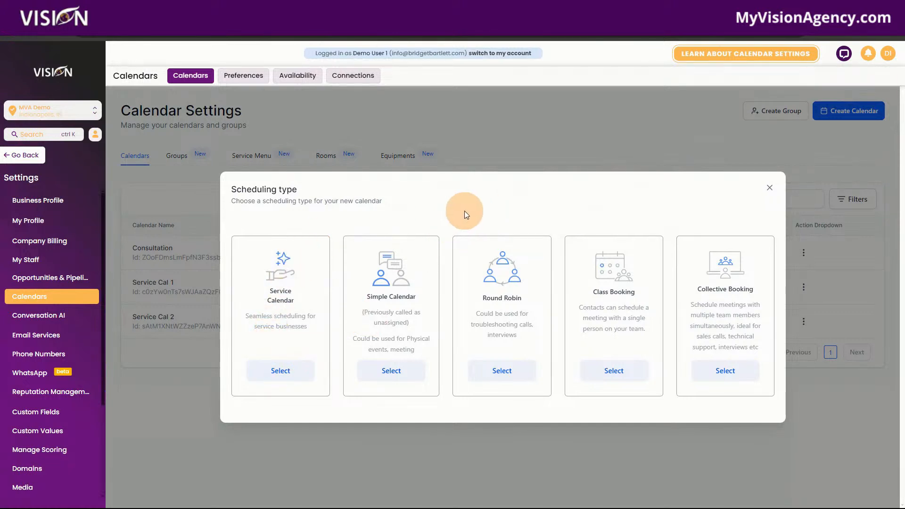
{"action": "left_click", "coordinate": [511, 371]}
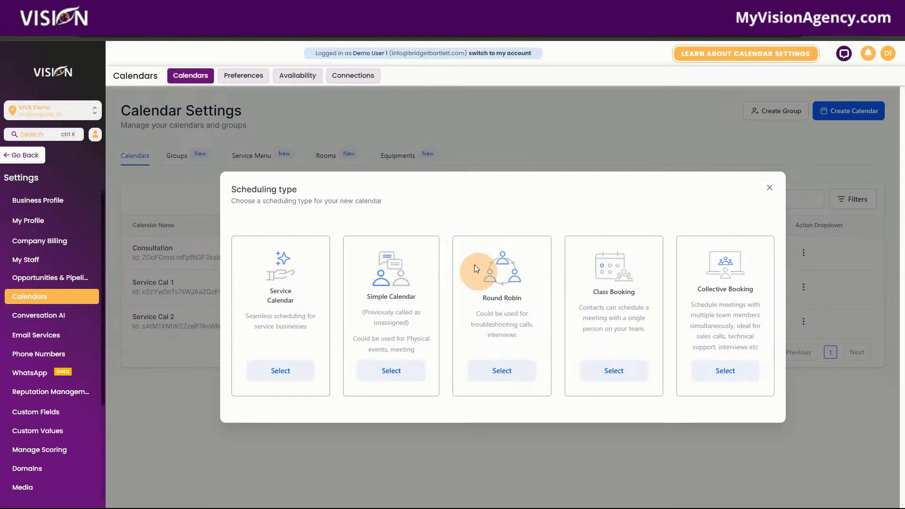
{"action": "left_click", "coordinate": [769, 189]}
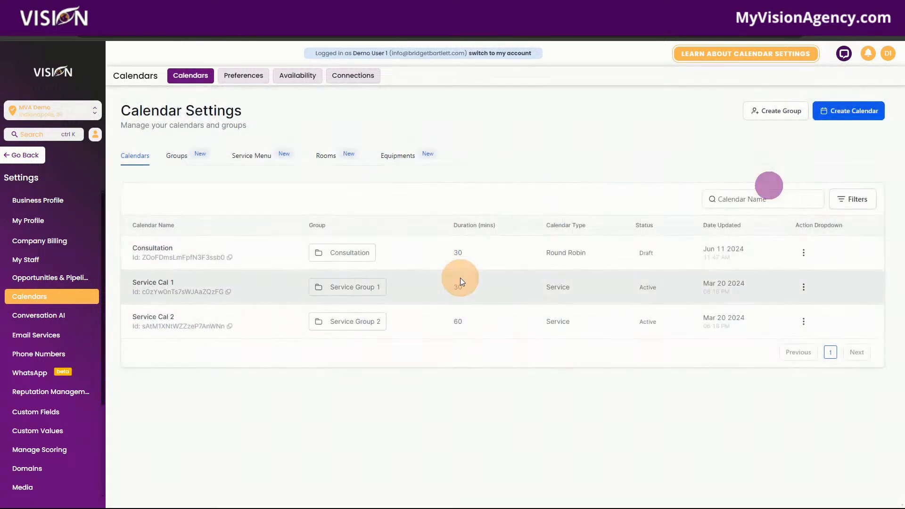
- Open the Consultation calendar for editing and examine its meeting details and available groups, leaving the group as Consultation
{"action": "left_click", "coordinate": [803, 257]}
{"action": "left_click", "coordinate": [791, 151]}
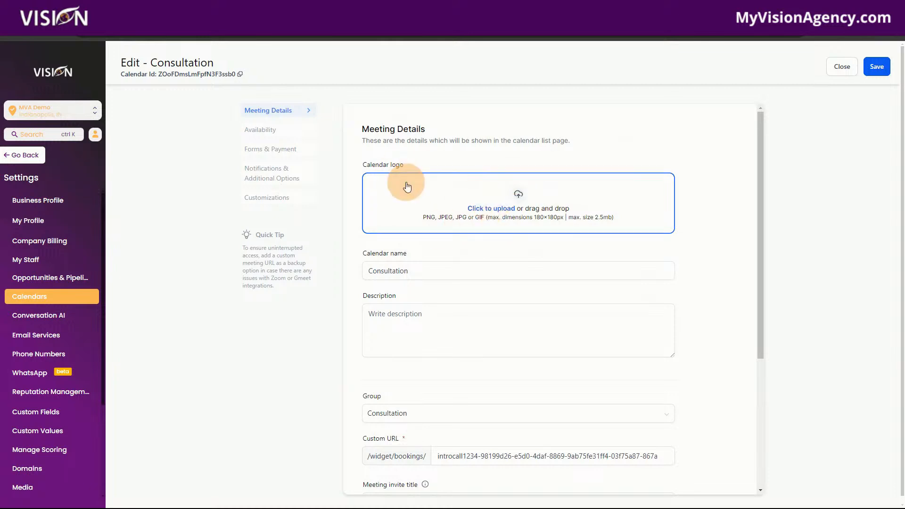
{"action": "scroll", "coordinate": [382, 190], "scroll_direction": "down", "scroll_amount": 3}
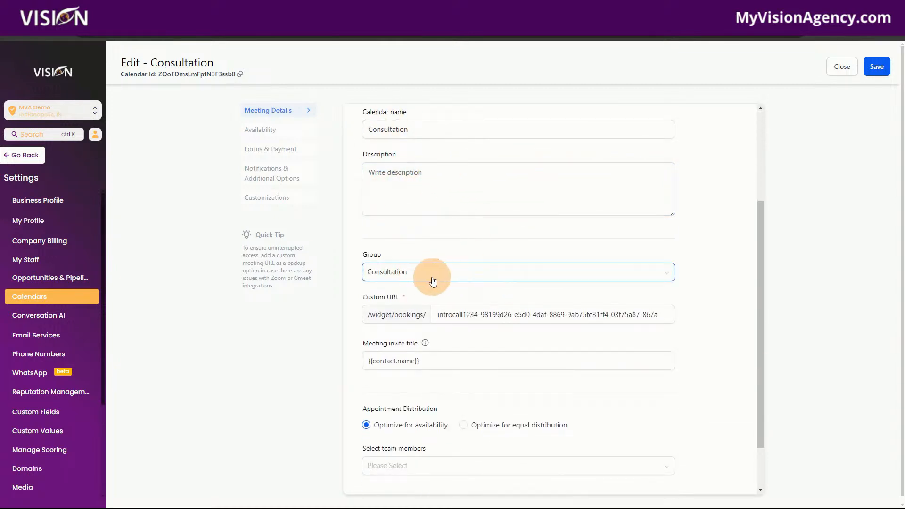
{"action": "left_click", "coordinate": [415, 272]}
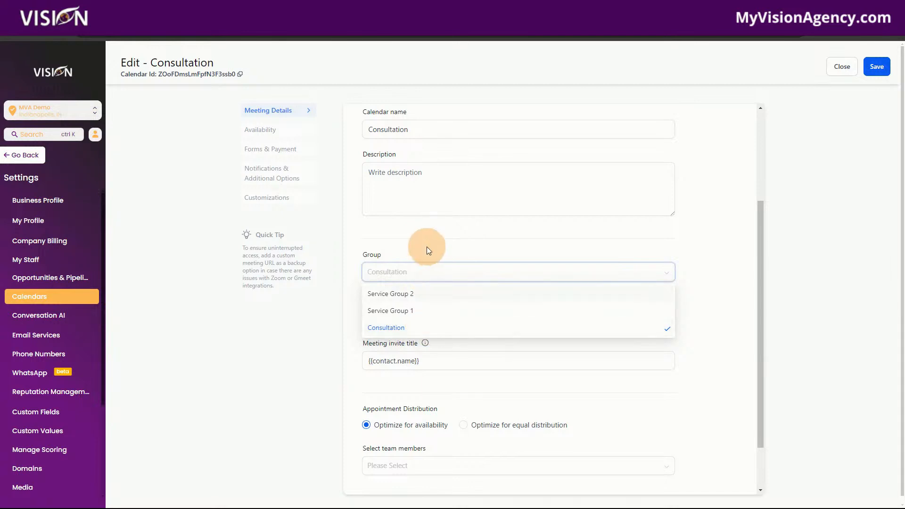
{"action": "left_click", "coordinate": [680, 234]}
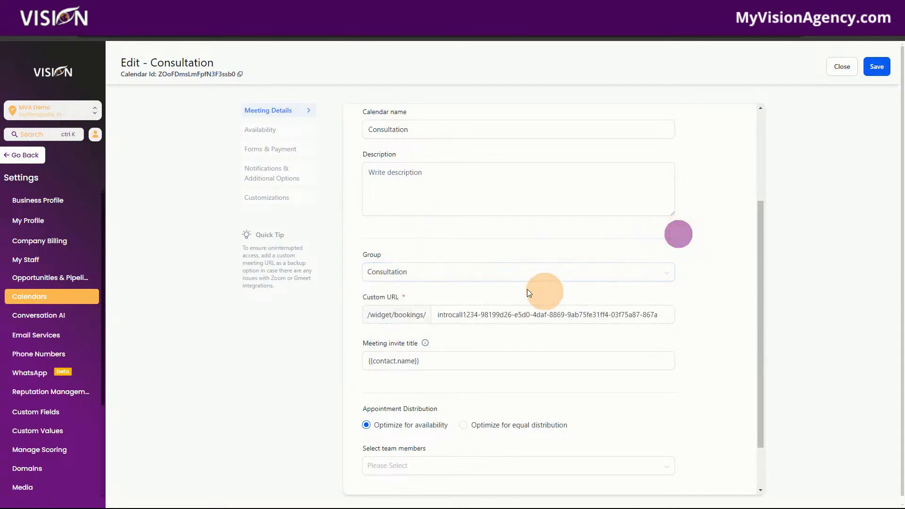
- Examine the Consultation calendar's custom URL and the {{contact.name}} value in its meeting invite title
{"action": "left_click", "coordinate": [502, 309]}
{"action": "left_click_drag", "start_coordinate": [656, 315], "coordinate": [398, 312]}
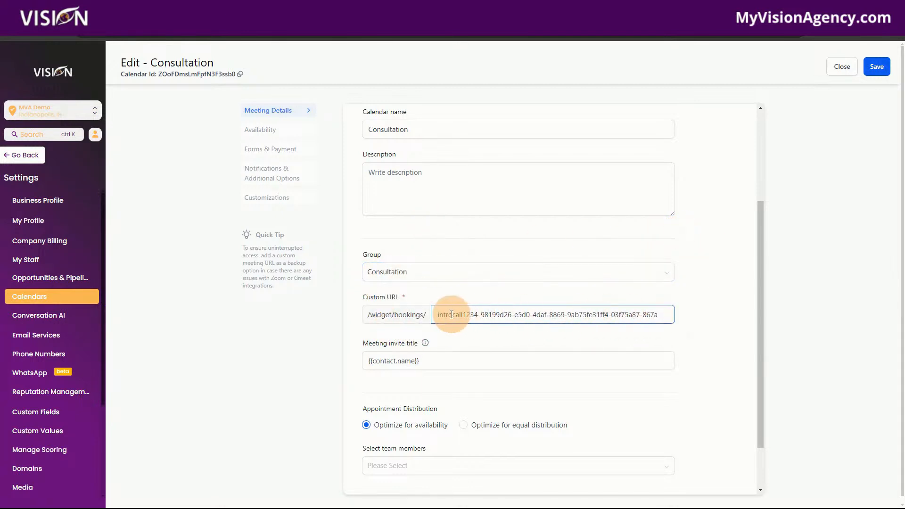
{"action": "key", "text": "ctrl+v"}
{"action": "left_click", "coordinate": [660, 316]}
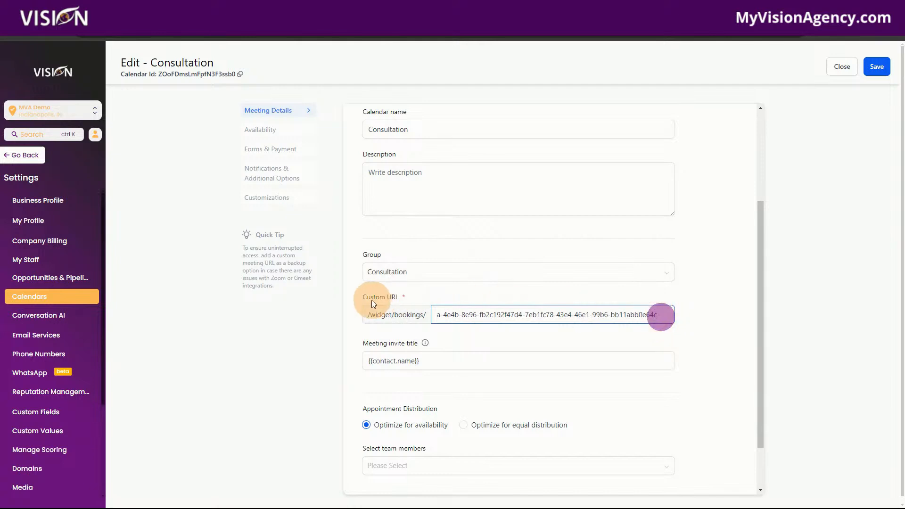
{"action": "scroll", "coordinate": [508, 335], "scroll_direction": "down", "scroll_amount": 2}
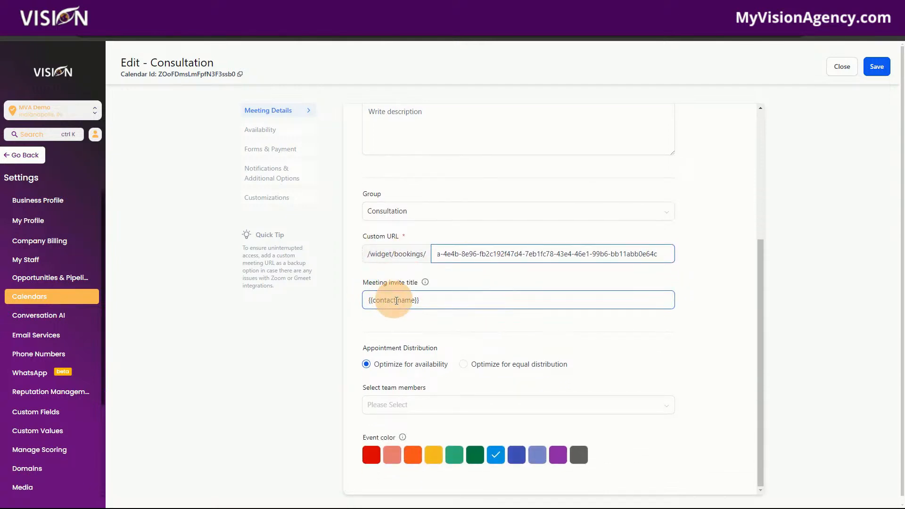
{"action": "left_click_drag", "start_coordinate": [421, 301], "coordinate": [342, 302]}
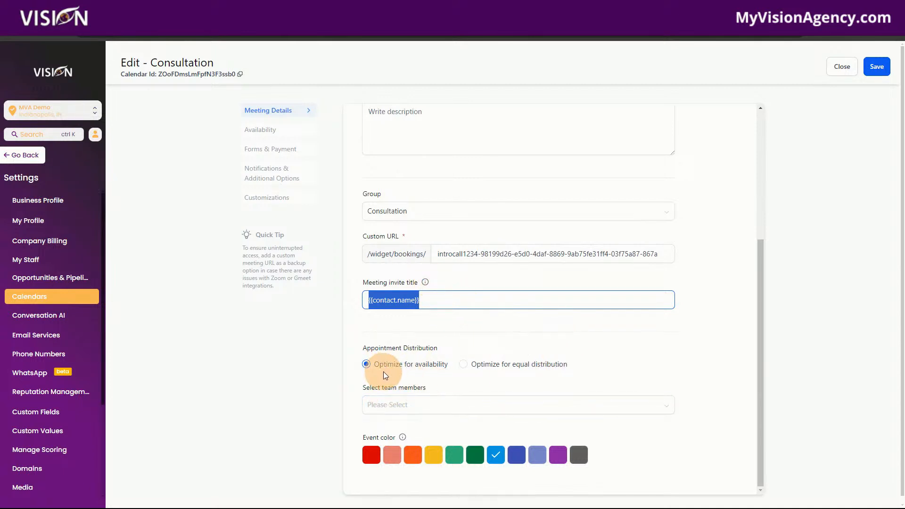
- Set appointment distribution to Optimize for equal distribution and add Demo User 3, Demo User 2 and Demo User 1 as team members
{"action": "left_click", "coordinate": [508, 372]}
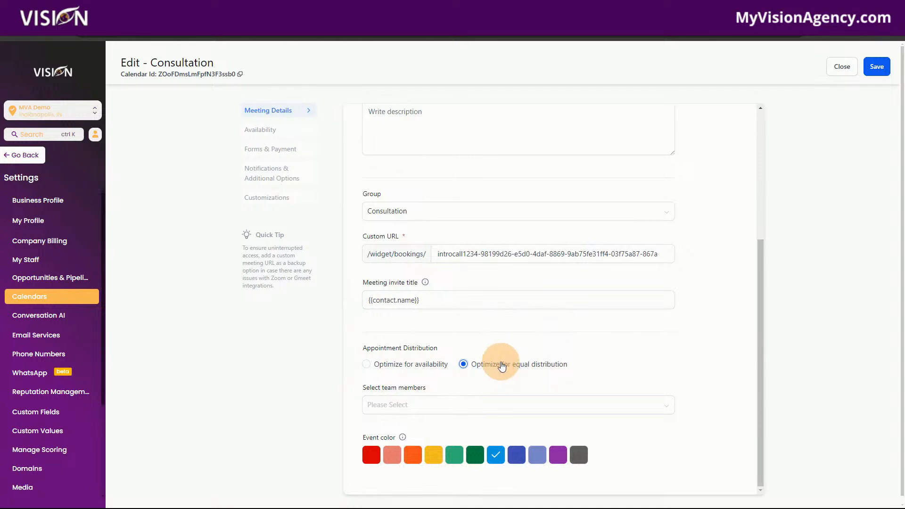
{"action": "scroll", "coordinate": [450, 379], "scroll_direction": "down", "scroll_amount": 1}
{"action": "left_click", "coordinate": [392, 397]}
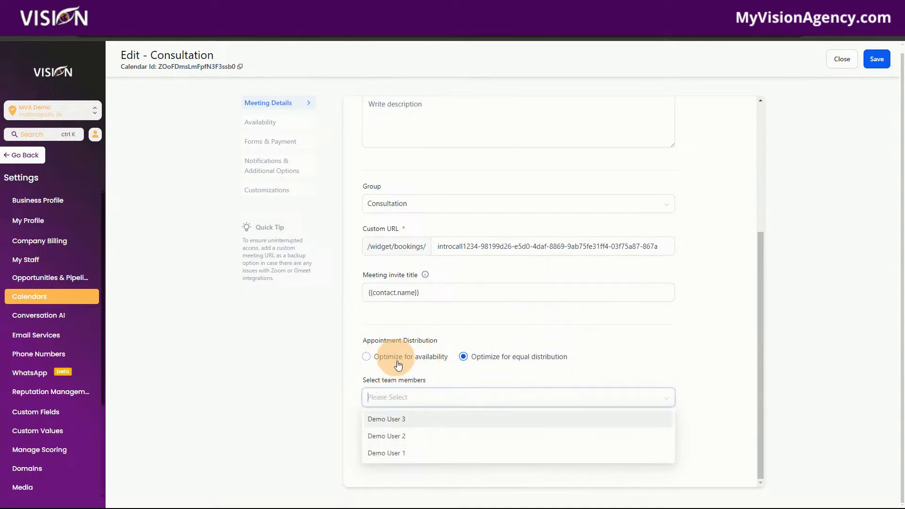
{"action": "left_click", "coordinate": [399, 419]}
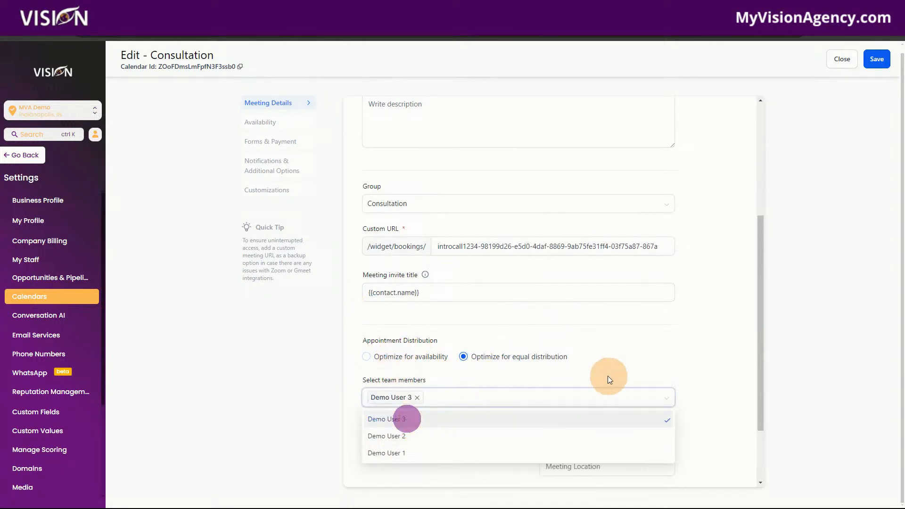
{"action": "left_click", "coordinate": [438, 436]}
{"action": "left_click", "coordinate": [432, 453]}
{"action": "left_click", "coordinate": [688, 369]}
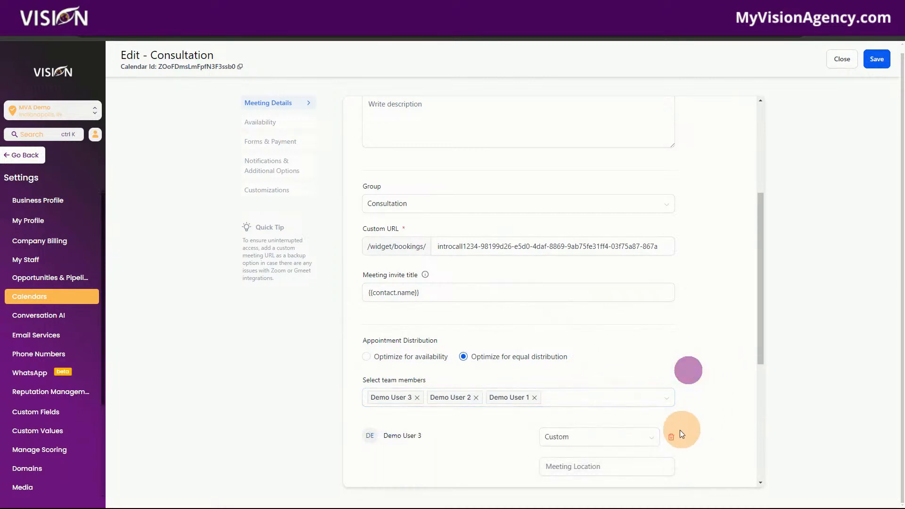
- Examine the meeting location options for Demo User 3, choose Custom, and view the other team members' locations
{"action": "left_click", "coordinate": [602, 438]}
{"action": "left_click", "coordinate": [586, 438]}
{"action": "left_click", "coordinate": [720, 348]}
{"action": "left_click", "coordinate": [578, 447]}
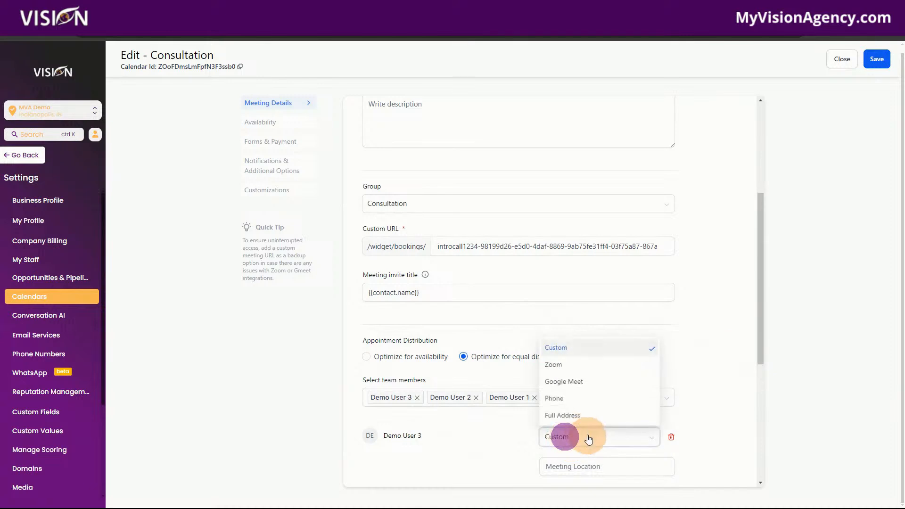
{"action": "left_click", "coordinate": [554, 345]}
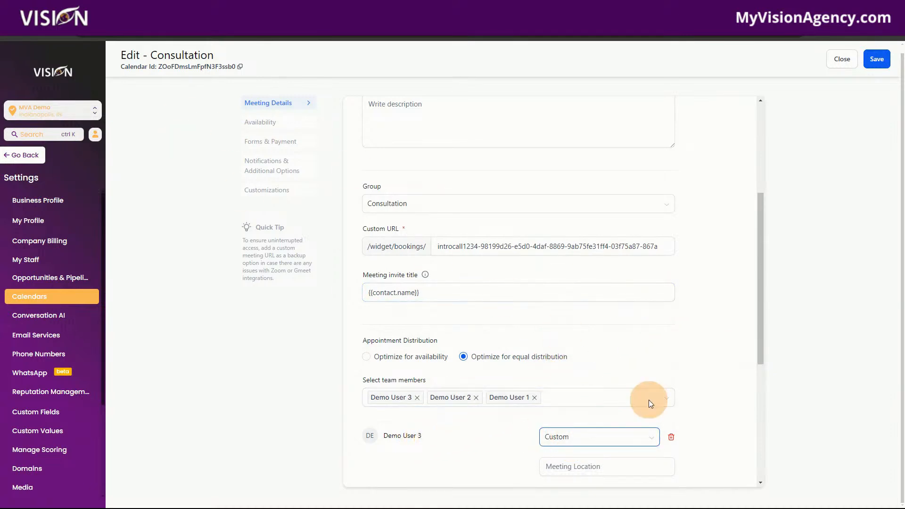
{"action": "scroll", "coordinate": [699, 443], "scroll_direction": "down", "scroll_amount": 3}
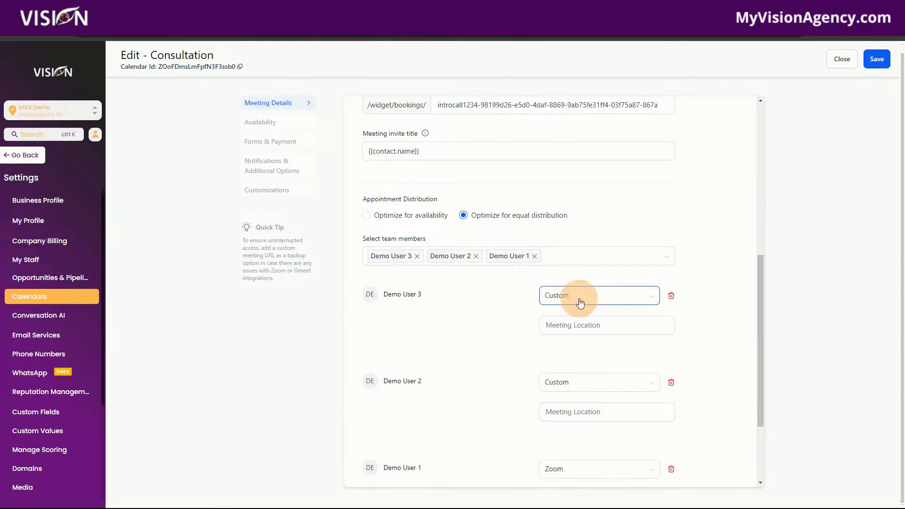
- Examine Demo User 3's custom meeting location field and location choices, keeping Custom, and view the event color options
{"action": "left_click", "coordinate": [573, 325]}
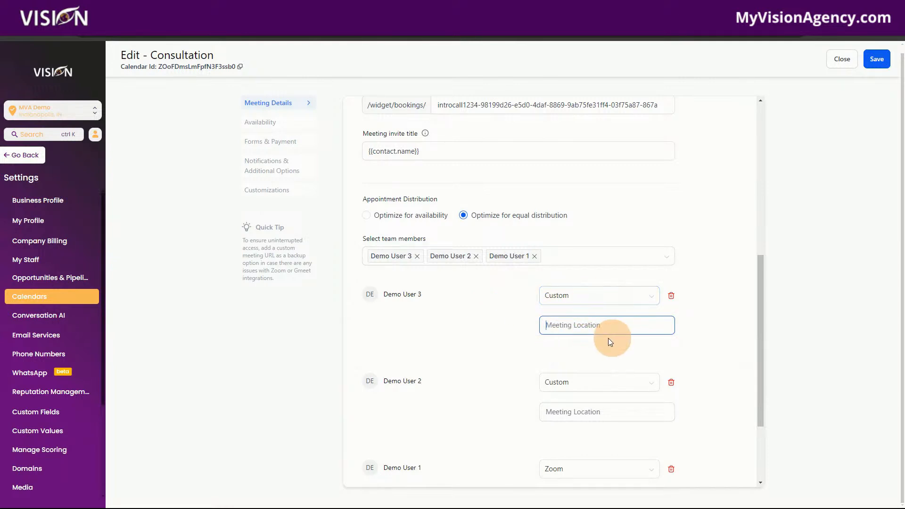
{"action": "left_click", "coordinate": [570, 295]}
{"action": "left_click", "coordinate": [559, 333]}
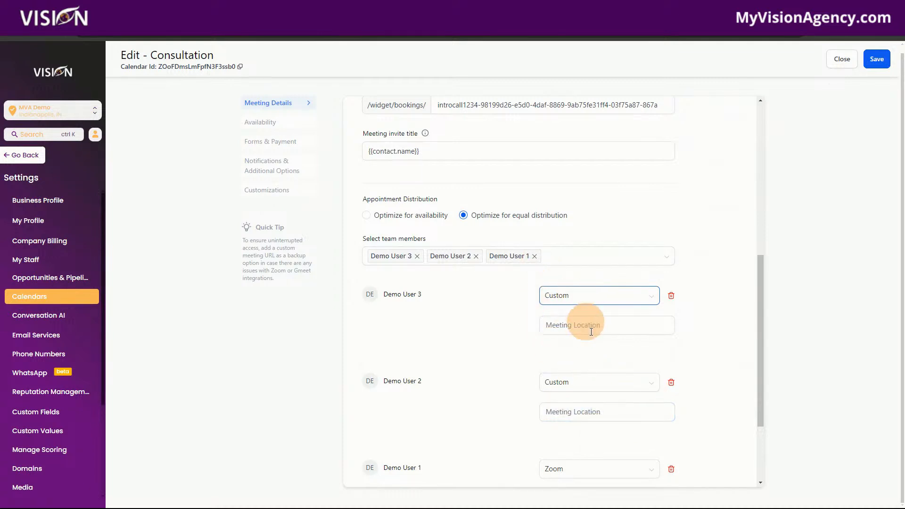
{"action": "scroll", "coordinate": [583, 318], "scroll_direction": "down", "scroll_amount": 5}
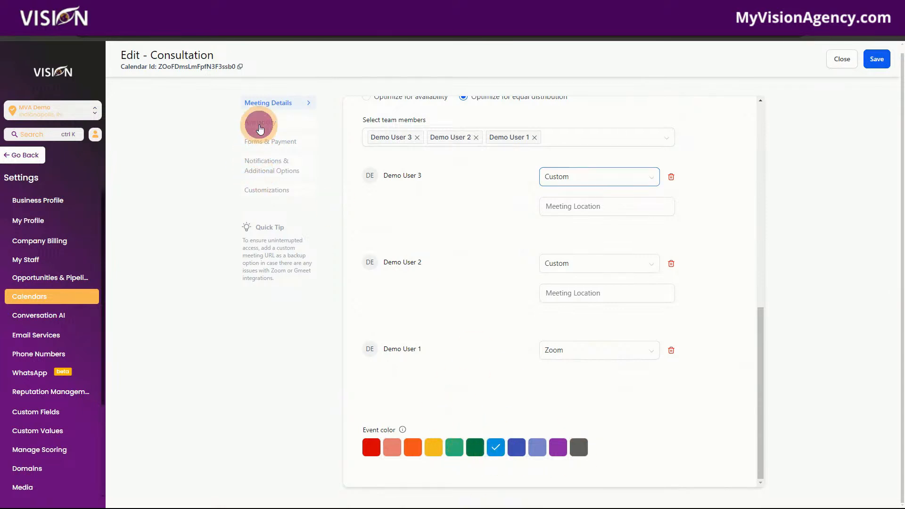
- Open the Consultation calendar's availability settings and examine the weekly available hours, date specific hours and scheduling options
{"action": "left_click", "coordinate": [258, 122]}
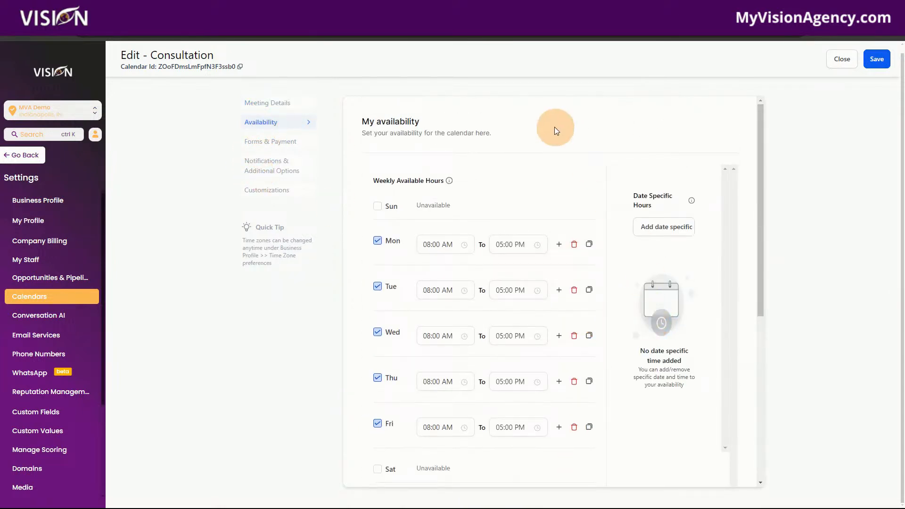
{"action": "scroll", "coordinate": [647, 236], "scroll_direction": "down", "scroll_amount": 4}
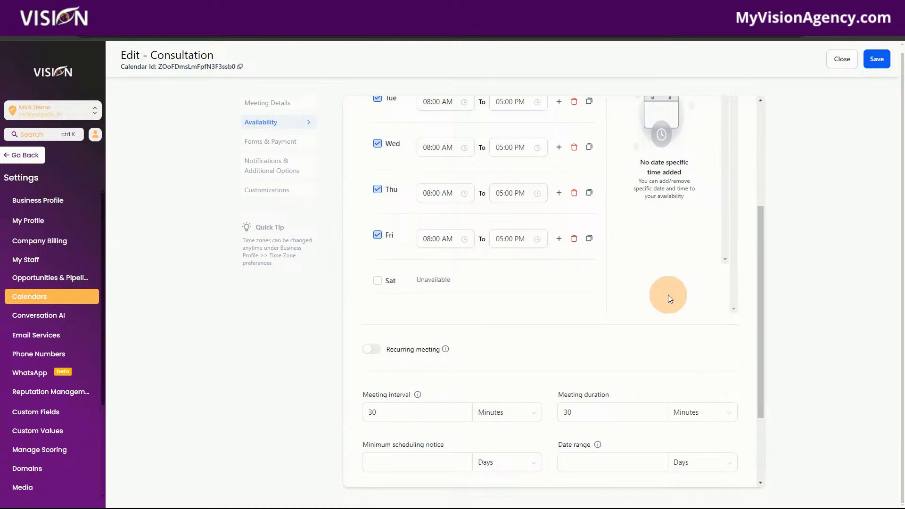
{"action": "scroll", "coordinate": [669, 295], "scroll_direction": "down", "scroll_amount": 2}
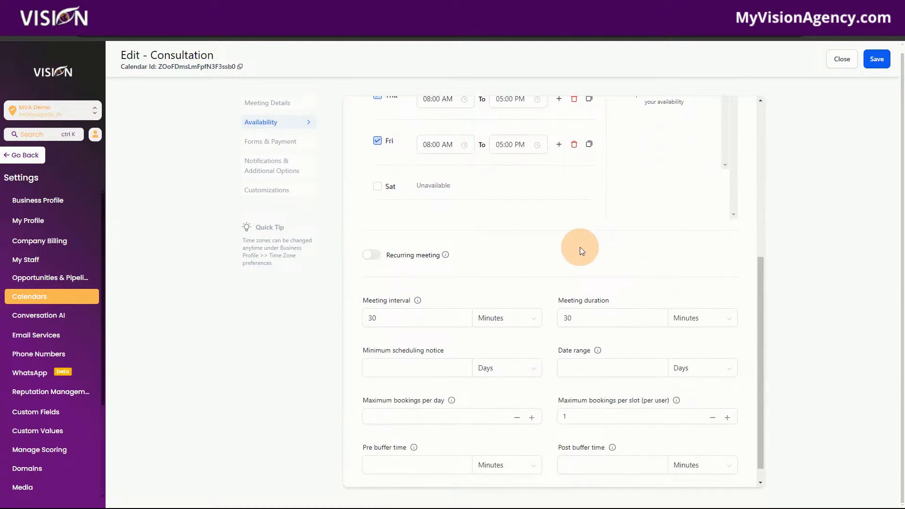
{"action": "scroll", "coordinate": [550, 326], "scroll_direction": "down", "scroll_amount": 1}
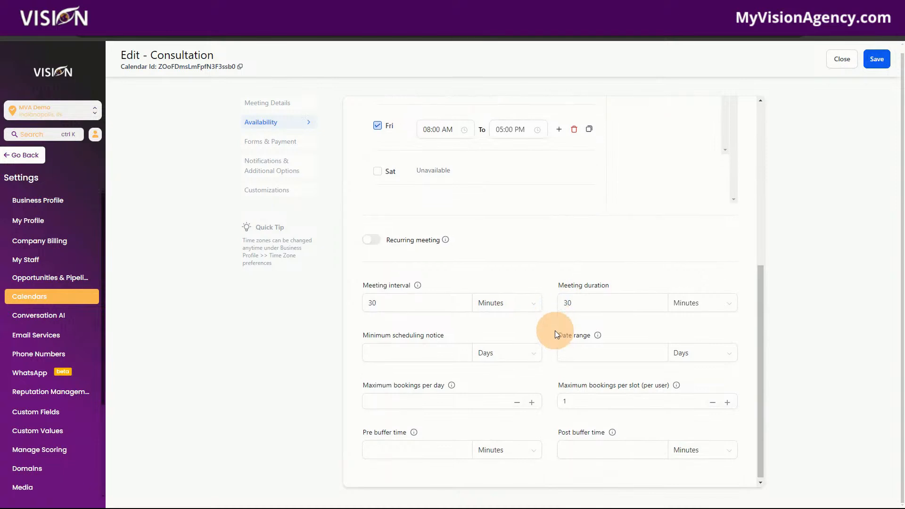
{"action": "scroll", "coordinate": [659, 269], "scroll_direction": "up", "scroll_amount": 5}
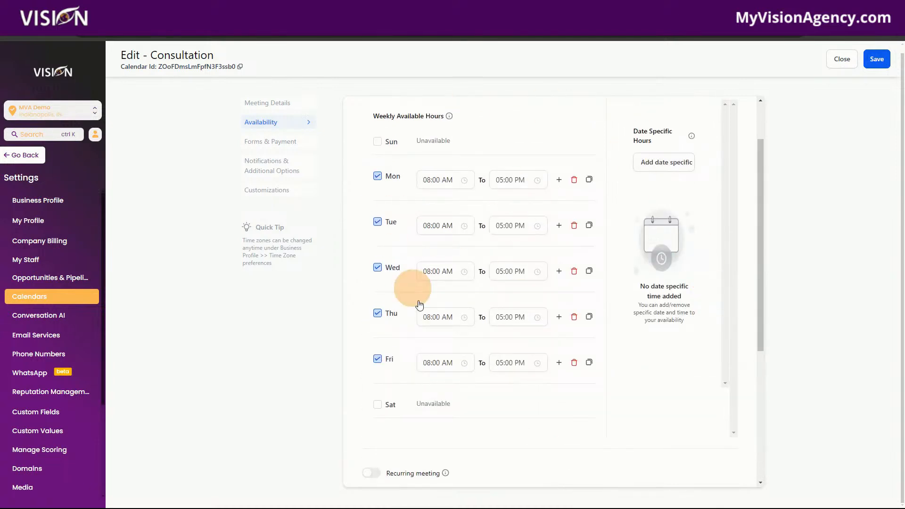
{"action": "scroll", "coordinate": [632, 376], "scroll_direction": "down", "scroll_amount": 4}
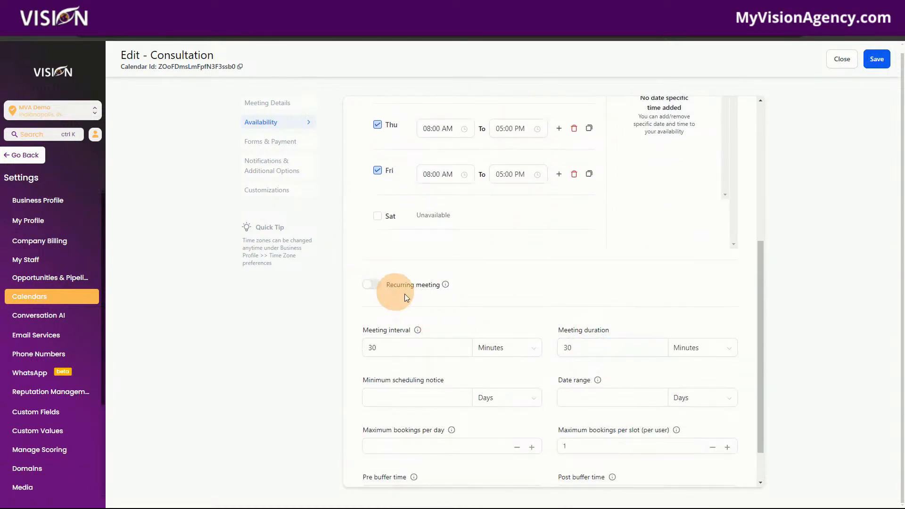
- Examine the meeting interval, meeting duration and date range settings of the Consultation calendar without changing them
{"action": "scroll", "coordinate": [612, 307], "scroll_direction": "down", "scroll_amount": 3}
{"action": "left_click", "coordinate": [370, 298]}
{"action": "left_click", "coordinate": [604, 293]}
{"action": "left_click", "coordinate": [507, 313]}
{"action": "left_click", "coordinate": [627, 334]}
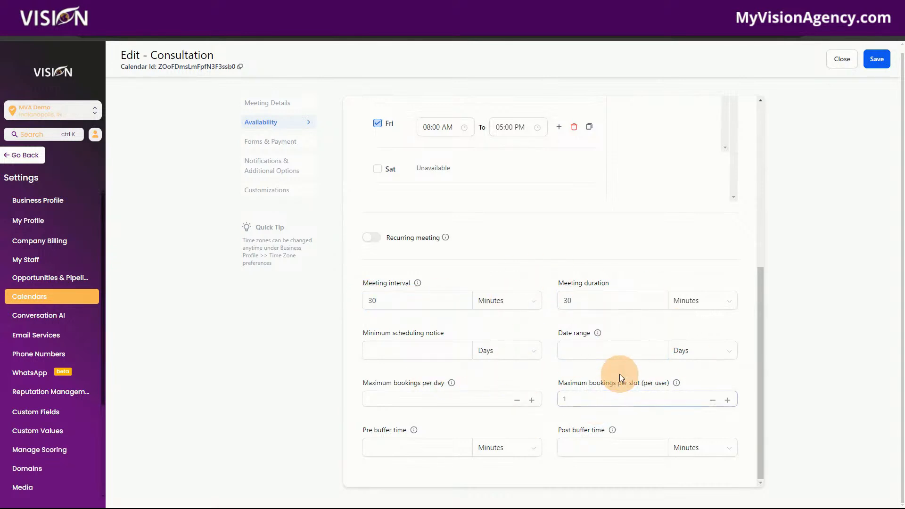
{"action": "left_click", "coordinate": [599, 406]}
{"action": "left_click", "coordinate": [586, 351]}
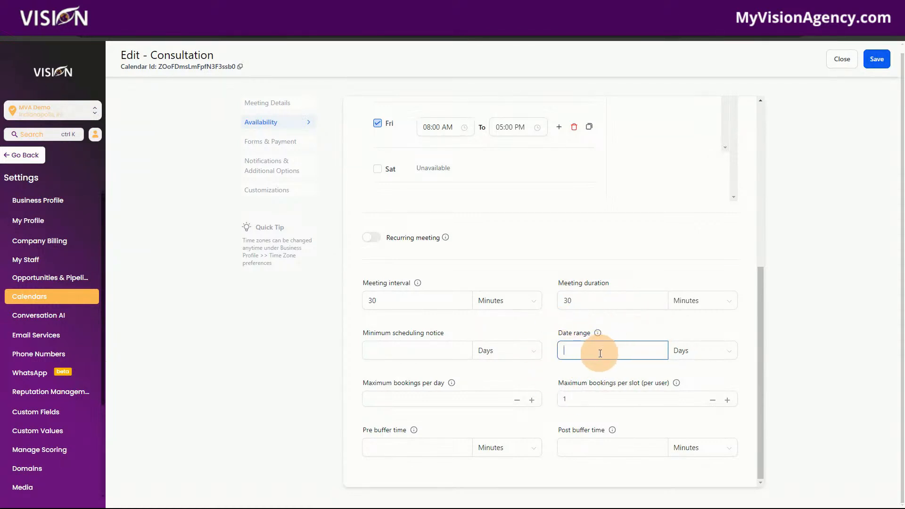
- Examine the maximum bookings per day, maximum bookings per slot and pre buffer time settings
{"action": "left_click", "coordinate": [375, 398]}
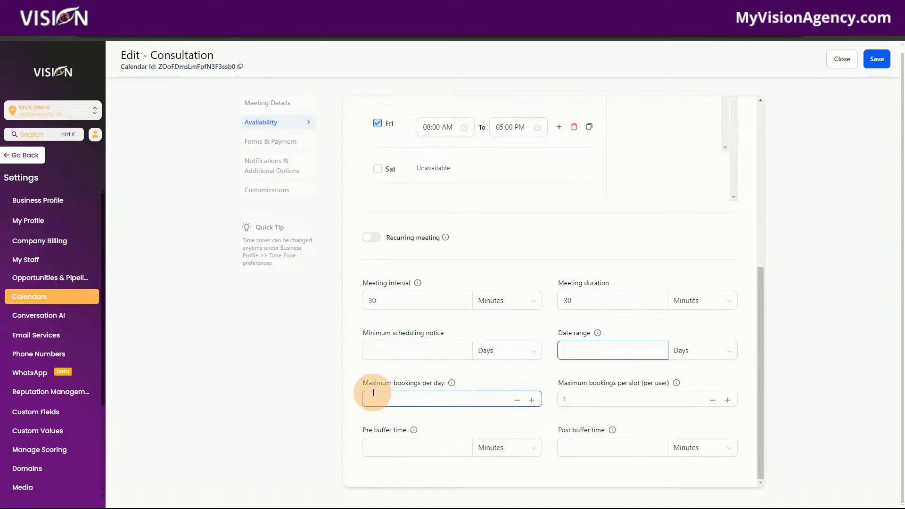
{"action": "left_click", "coordinate": [448, 399]}
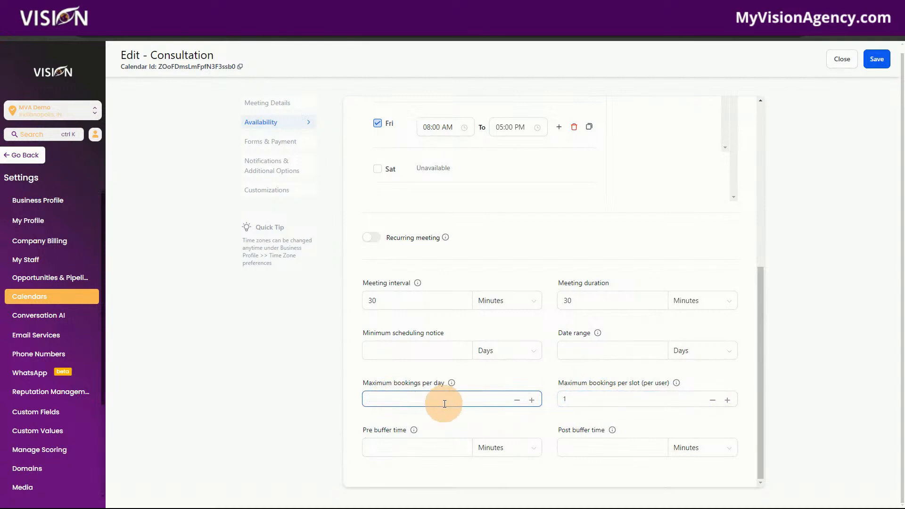
{"action": "left_click", "coordinate": [574, 399]}
{"action": "left_click_drag", "start_coordinate": [574, 399], "coordinate": [547, 399]}
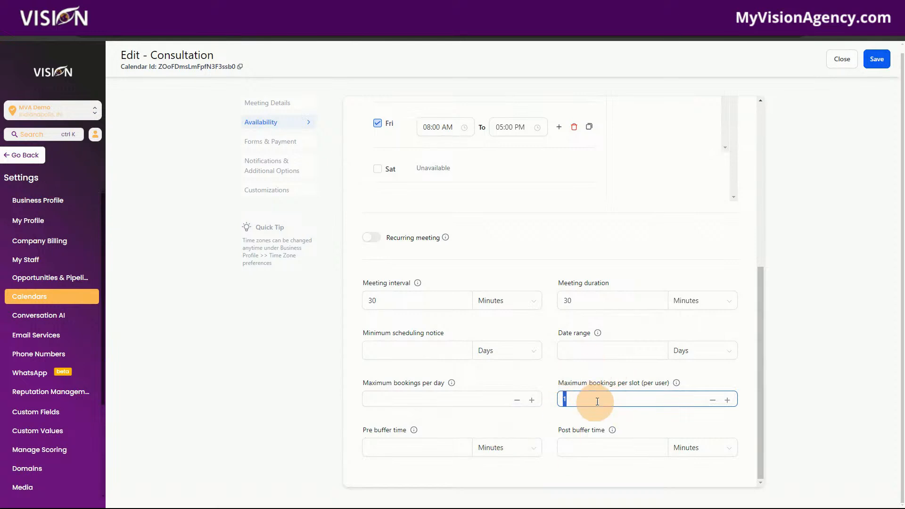
{"action": "left_click", "coordinate": [412, 448]}
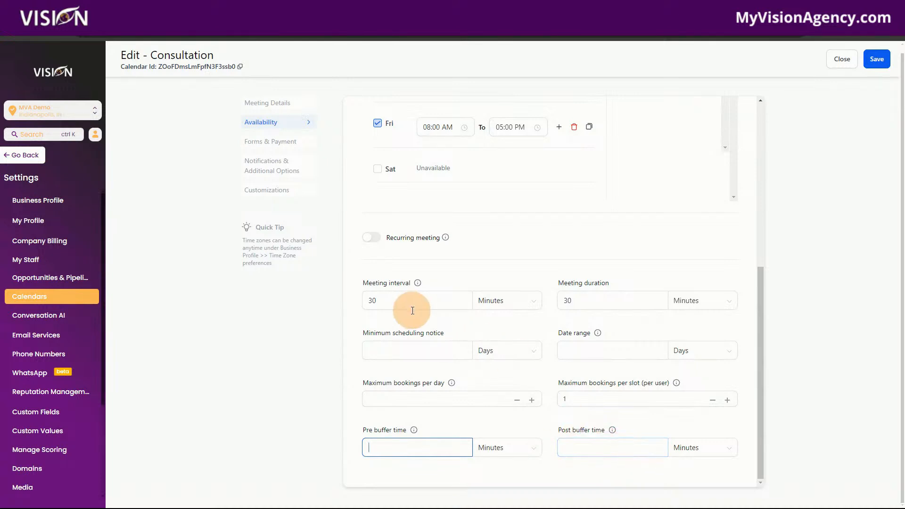
{"action": "scroll", "coordinate": [355, 216], "scroll_direction": "up", "scroll_amount": 3}
- Open the Forms & Payment settings and examine the forms available for selection, leaving the default form chosen
{"action": "left_click", "coordinate": [283, 142]}
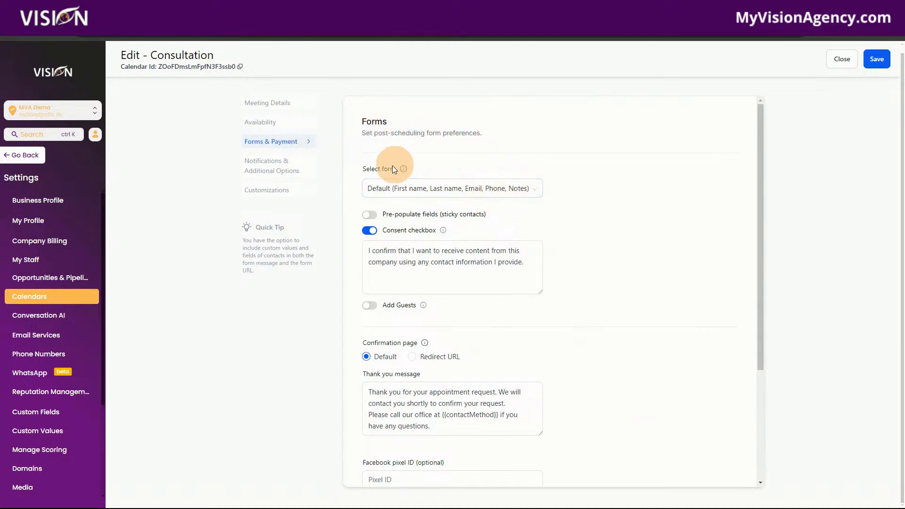
{"action": "left_click", "coordinate": [460, 185]}
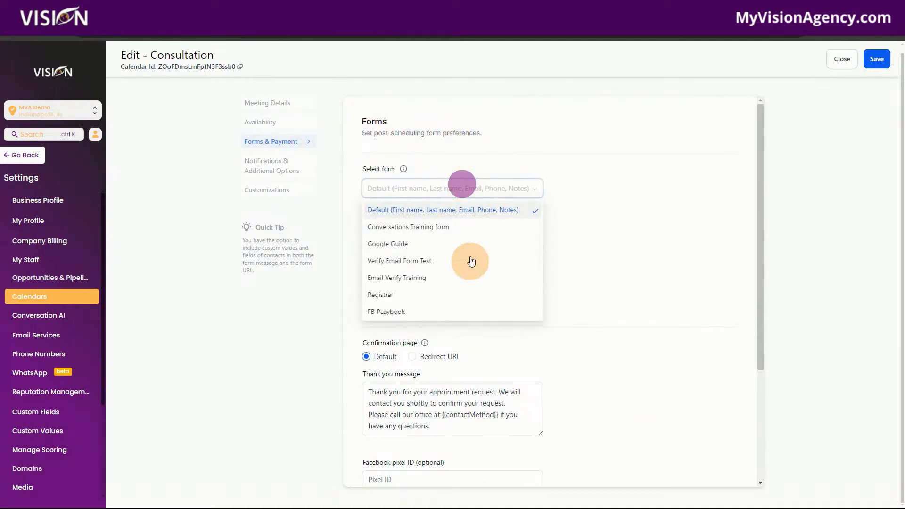
{"action": "left_click", "coordinate": [502, 135]}
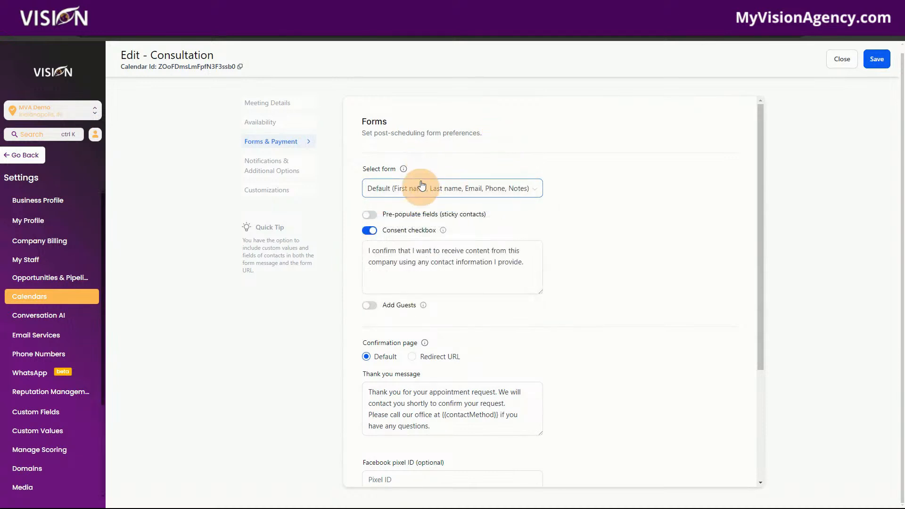
- Turn Pre-populate fields (sticky contacts) on and back off, and examine the consent checkbox text
{"action": "left_click", "coordinate": [370, 215]}
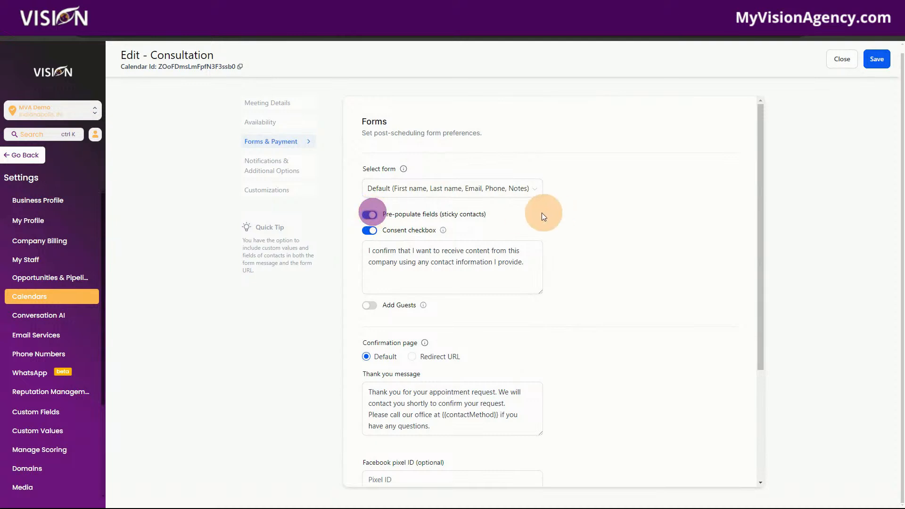
{"action": "left_click", "coordinate": [370, 215]}
{"action": "left_click", "coordinate": [530, 283]}
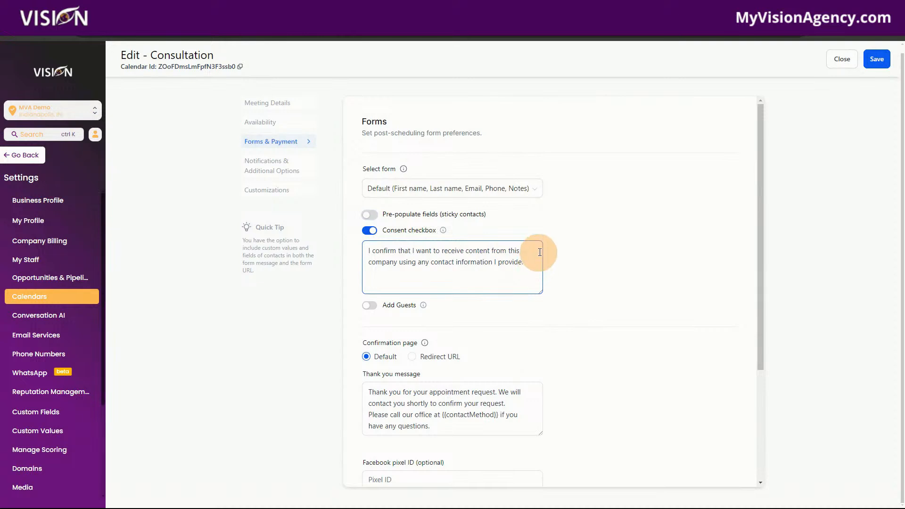
- Enable Add Guests on the booking form and collect each guest's Name and email
{"action": "left_click", "coordinate": [373, 306]}
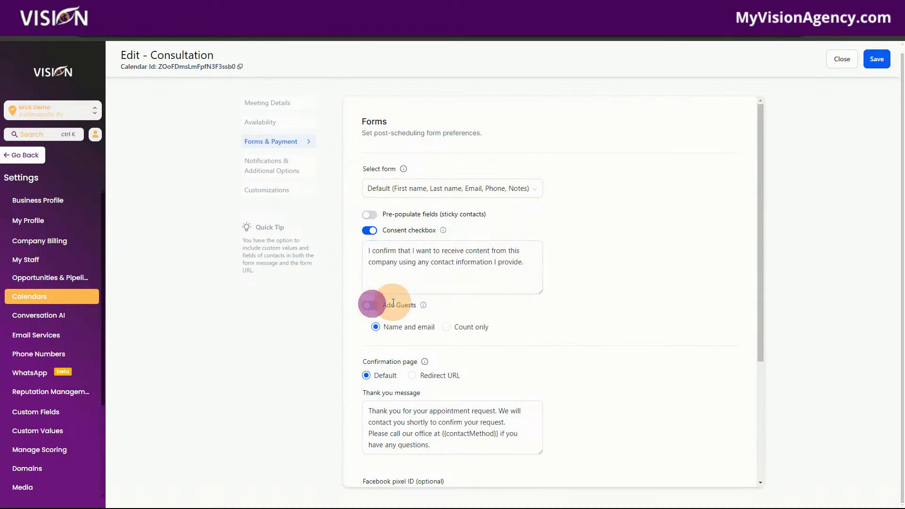
{"action": "scroll", "coordinate": [601, 312], "scroll_direction": "down", "scroll_amount": 3}
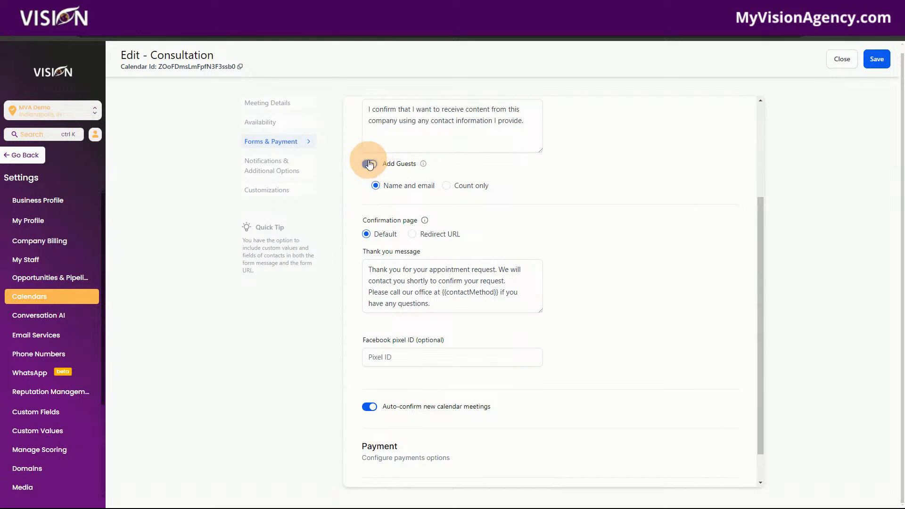
{"action": "left_click", "coordinate": [455, 187]}
{"action": "left_click", "coordinate": [384, 186]}
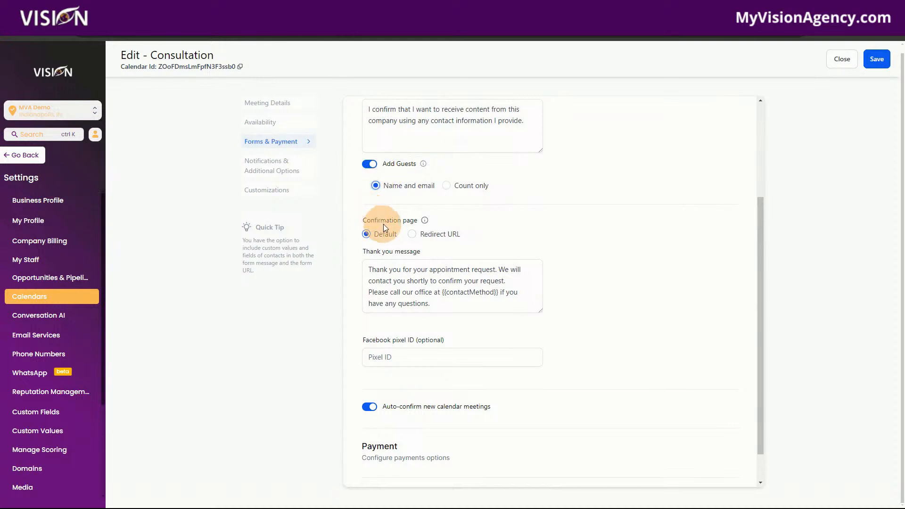
- Examine the thank you message, try the Redirect URL confirmation page and its URL field, and return to Default
{"action": "left_click", "coordinate": [413, 267]}
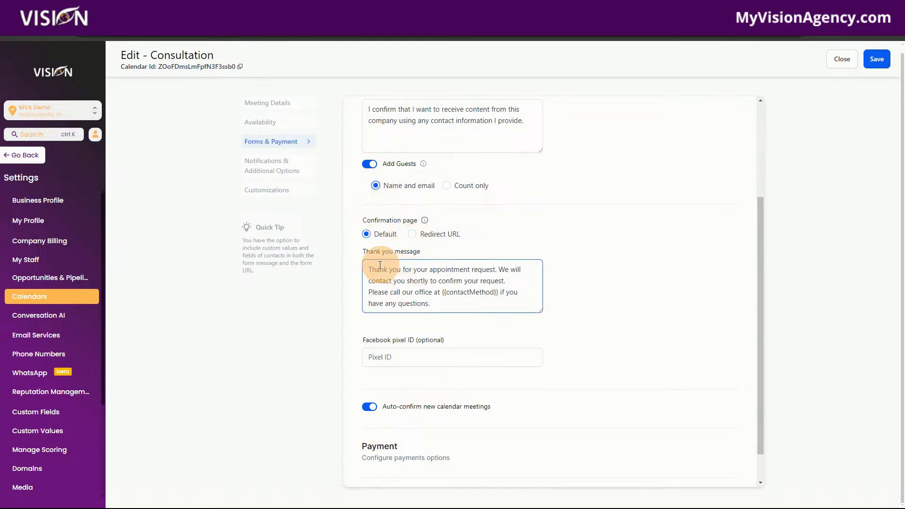
{"action": "left_click_drag", "start_coordinate": [369, 269], "coordinate": [478, 303]}
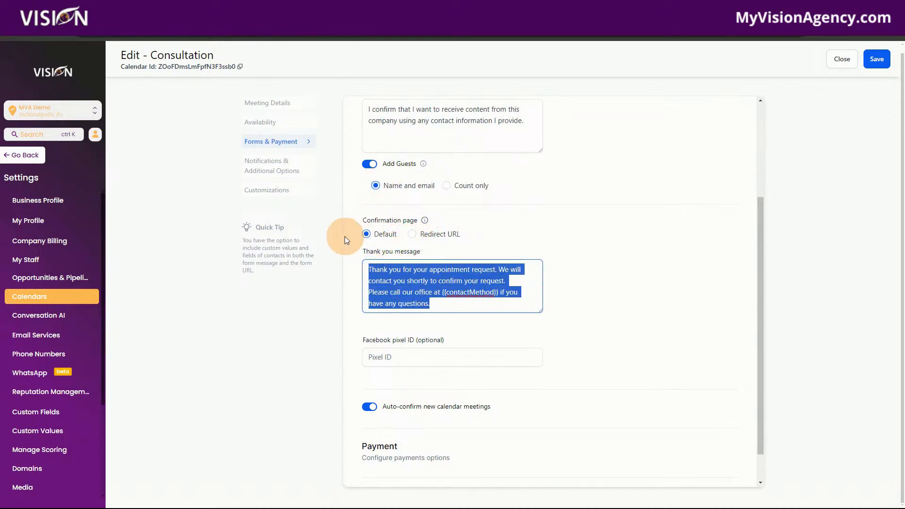
{"action": "left_click", "coordinate": [412, 235]}
{"action": "left_click", "coordinate": [400, 278]}
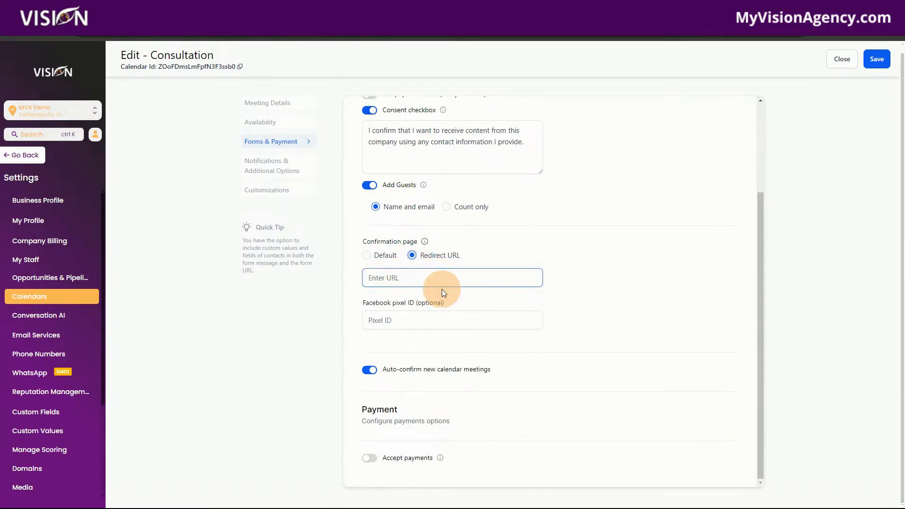
{"action": "left_click", "coordinate": [373, 258]}
- Examine the auto-confirm setting, try Accept payments with its total amount and Test/Live mode, and turn payments back off
{"action": "scroll", "coordinate": [658, 328], "scroll_direction": "down", "scroll_amount": 1}
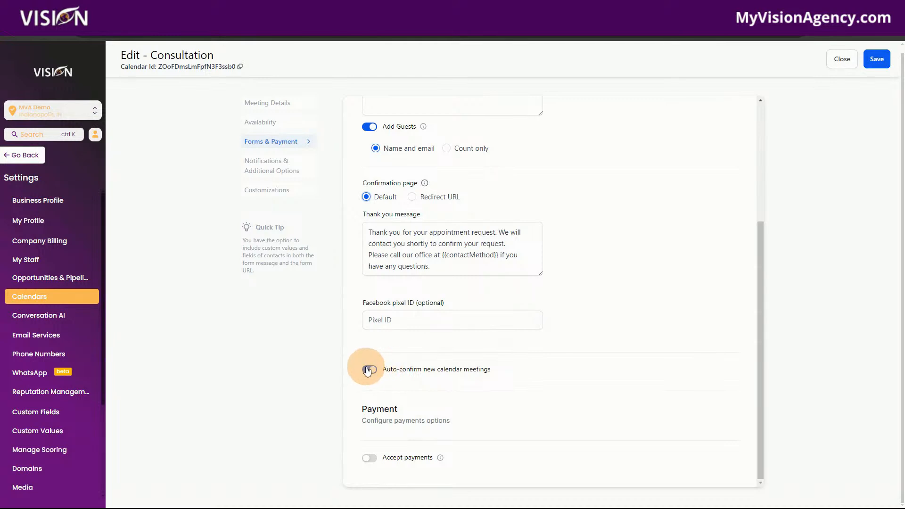
{"action": "left_click_drag", "start_coordinate": [384, 367], "coordinate": [493, 375]}
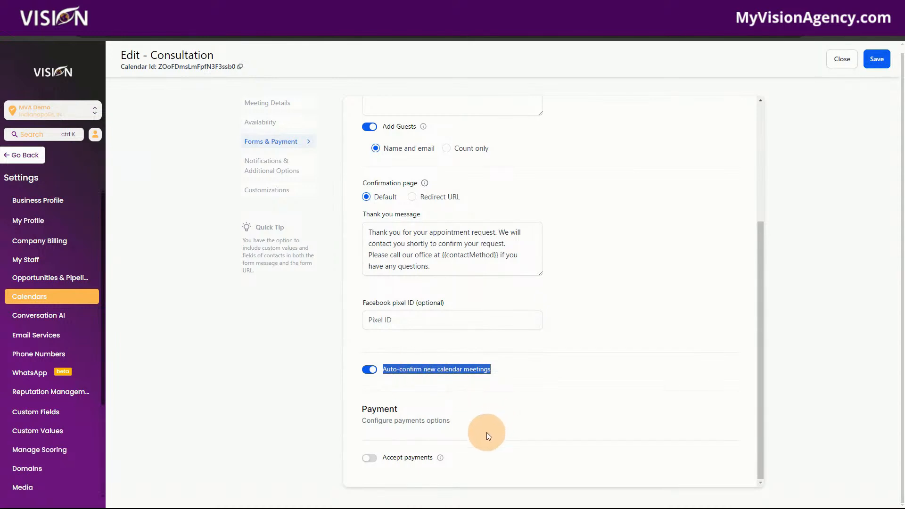
{"action": "left_click", "coordinate": [369, 457]}
{"action": "scroll", "coordinate": [541, 447], "scroll_direction": "down", "scroll_amount": 4}
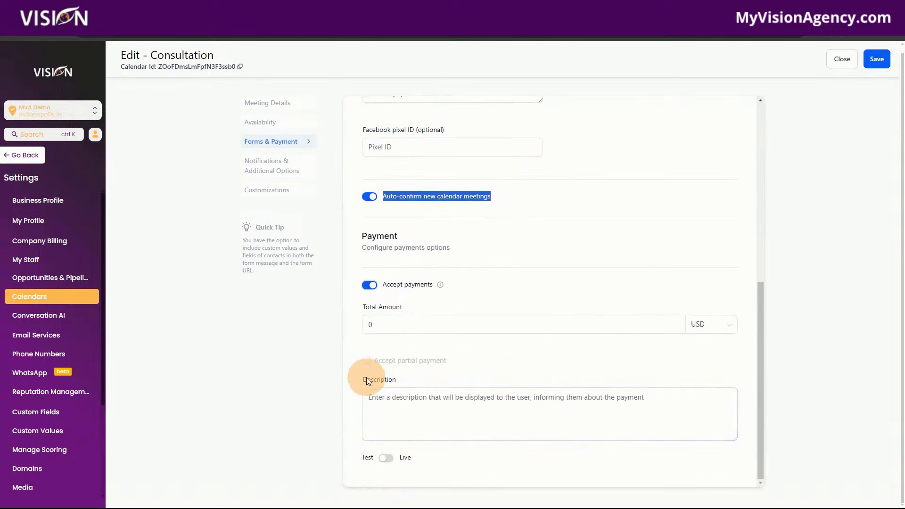
{"action": "left_click", "coordinate": [366, 319]}
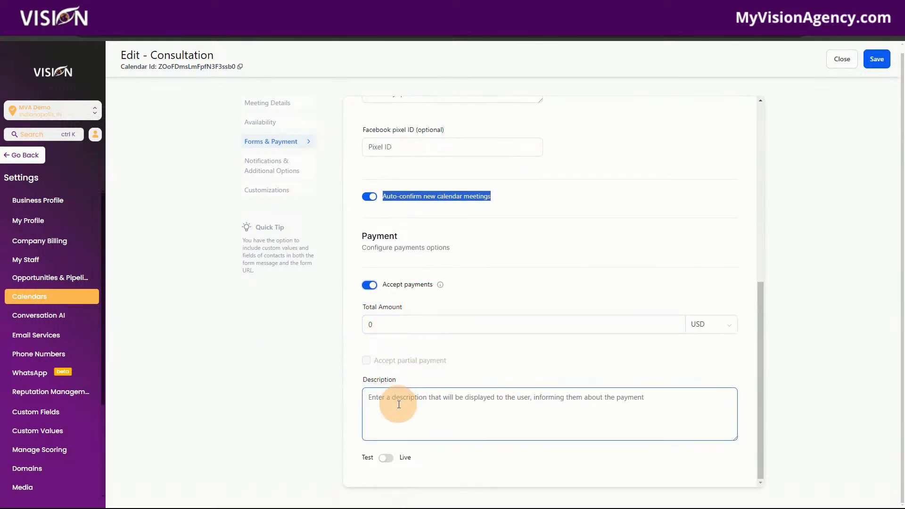
{"action": "left_click_drag", "start_coordinate": [385, 328], "coordinate": [364, 329]}
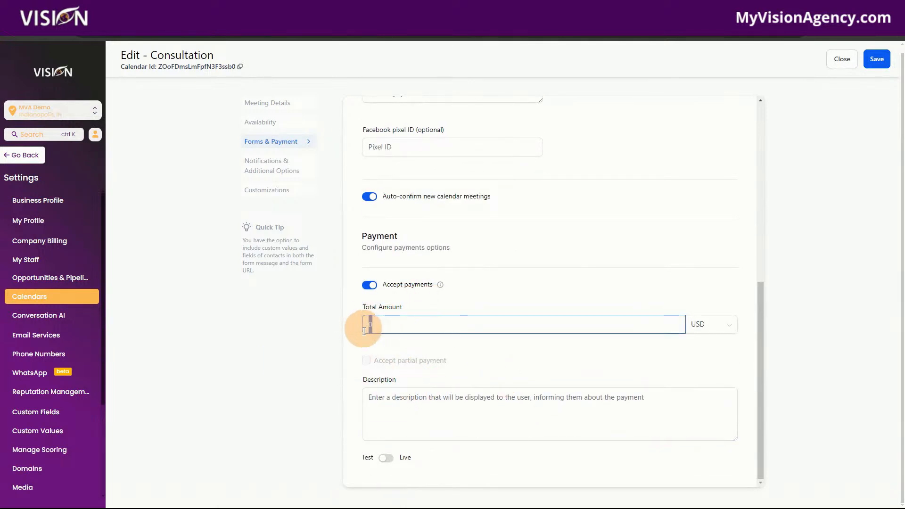
{"action": "left_click", "coordinate": [386, 459]}
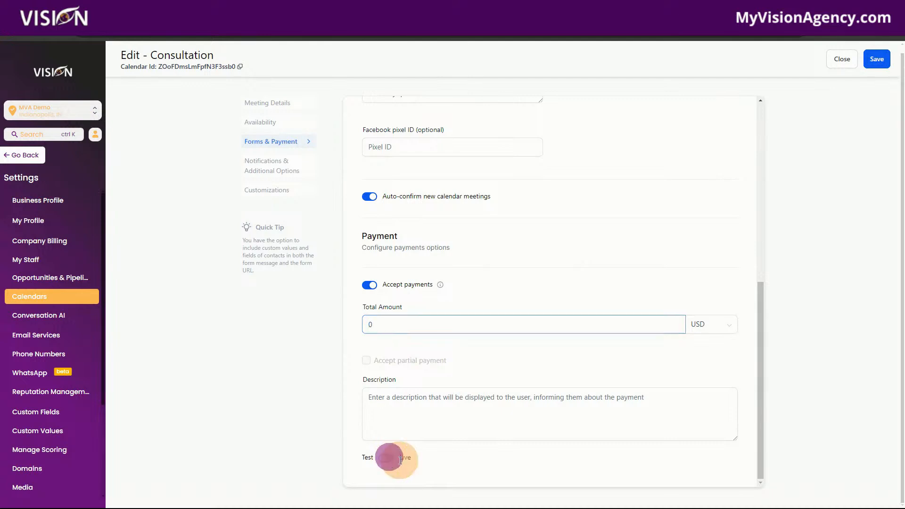
{"action": "left_click", "coordinate": [386, 458]}
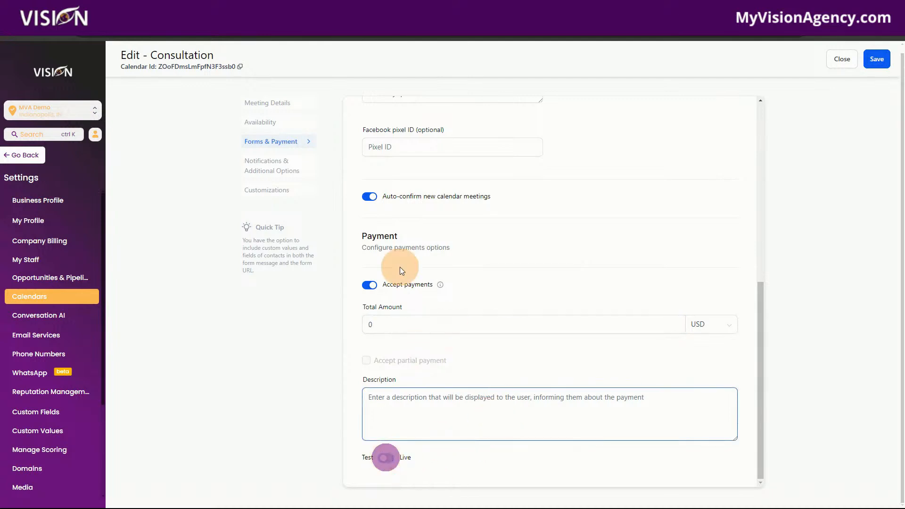
{"action": "left_click", "coordinate": [368, 285]}
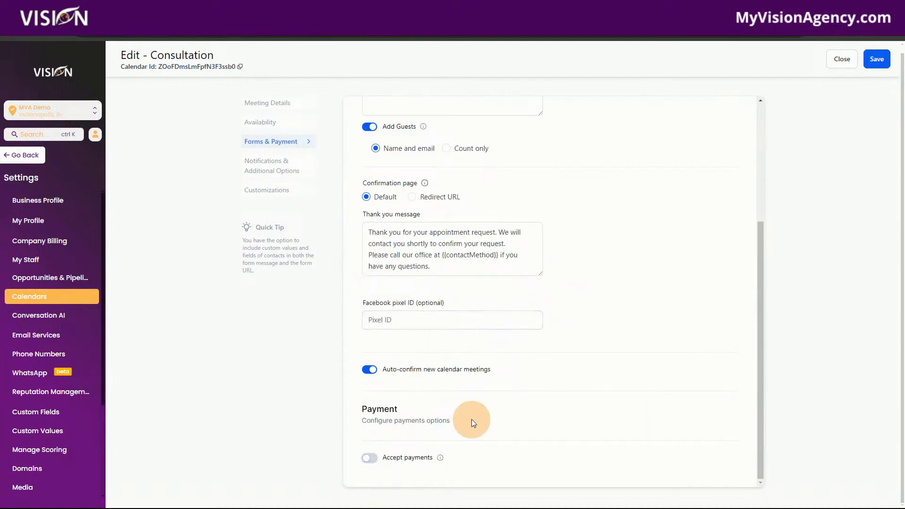
- Examine the notification type choices and the recipient options for the Acknowledgement email in Notifications & Additional Options
{"action": "left_click", "coordinate": [249, 157]}
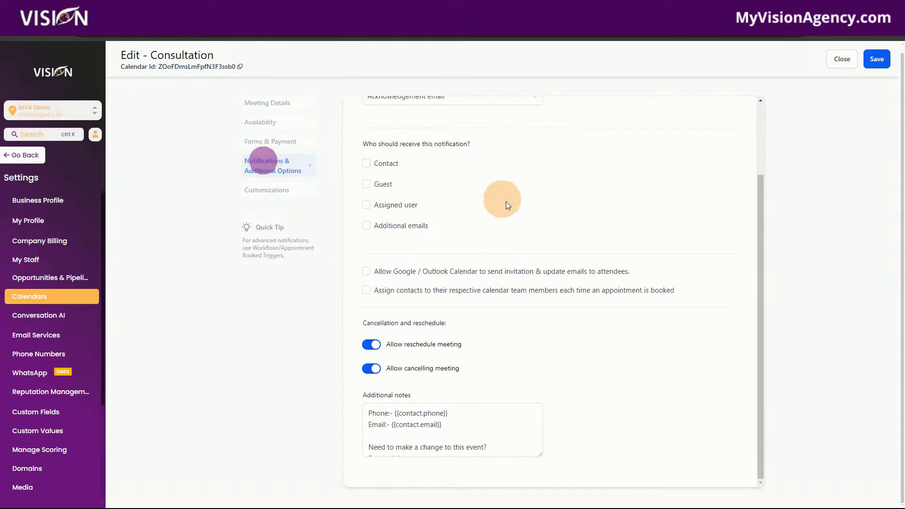
{"action": "left_click", "coordinate": [414, 192]}
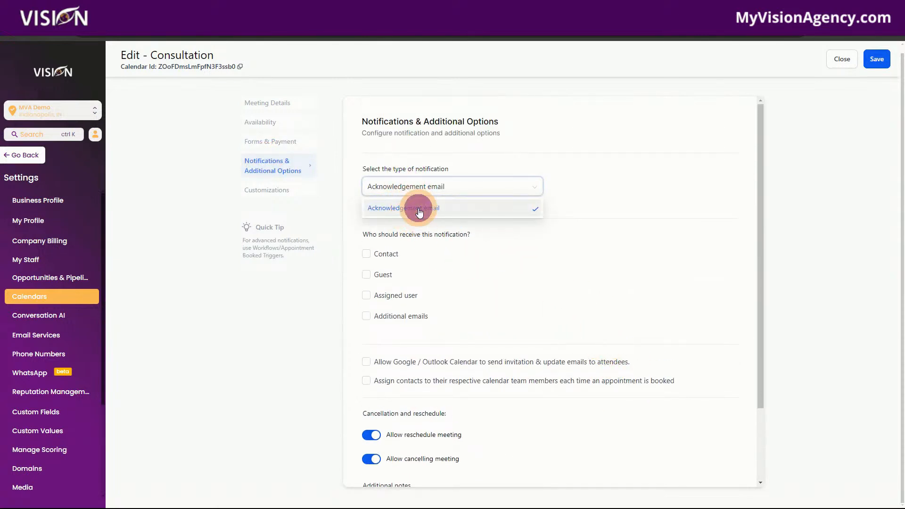
{"action": "left_click", "coordinate": [419, 213]}
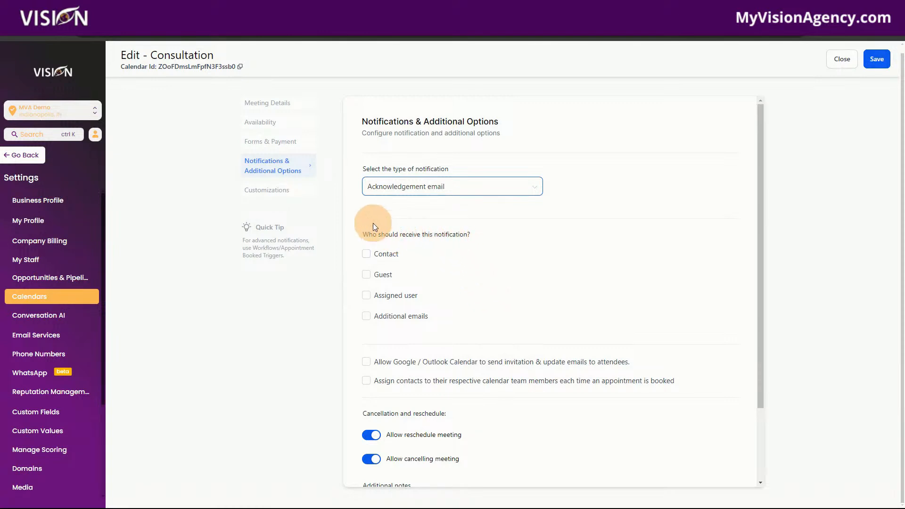
{"action": "left_click_drag", "start_coordinate": [364, 233], "coordinate": [485, 239]}
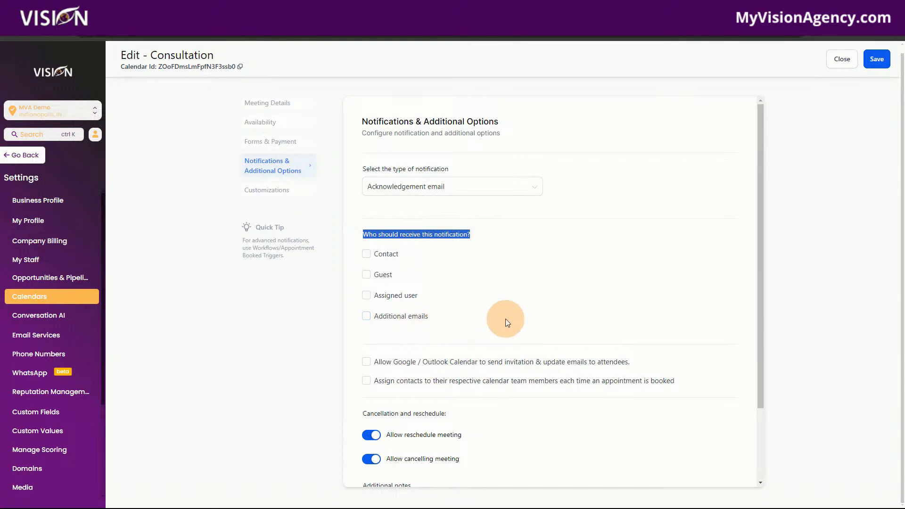
{"action": "scroll", "coordinate": [501, 314], "scroll_direction": "down", "scroll_amount": 2}
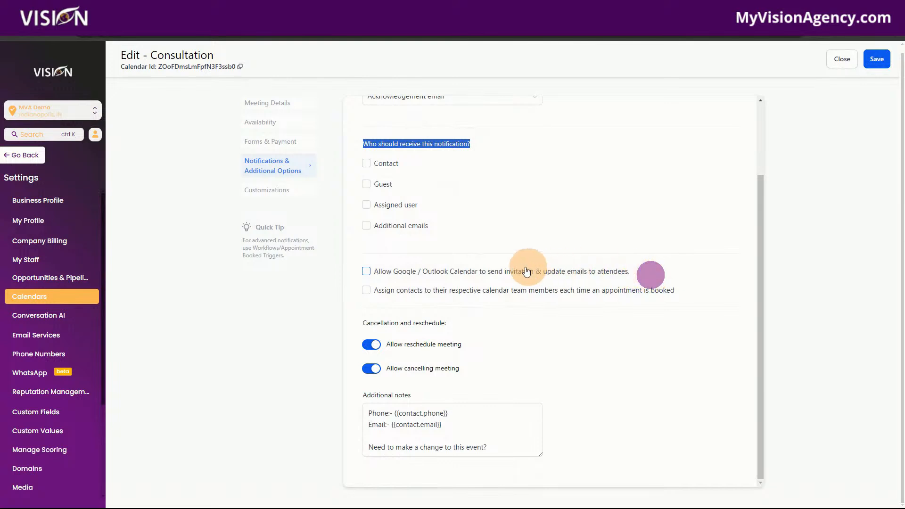
- Turn Google / Outlook Calendar invitation emails on and back off, and examine the rescheduling, cancelling and additional notes settings
{"action": "left_click", "coordinate": [398, 268]}
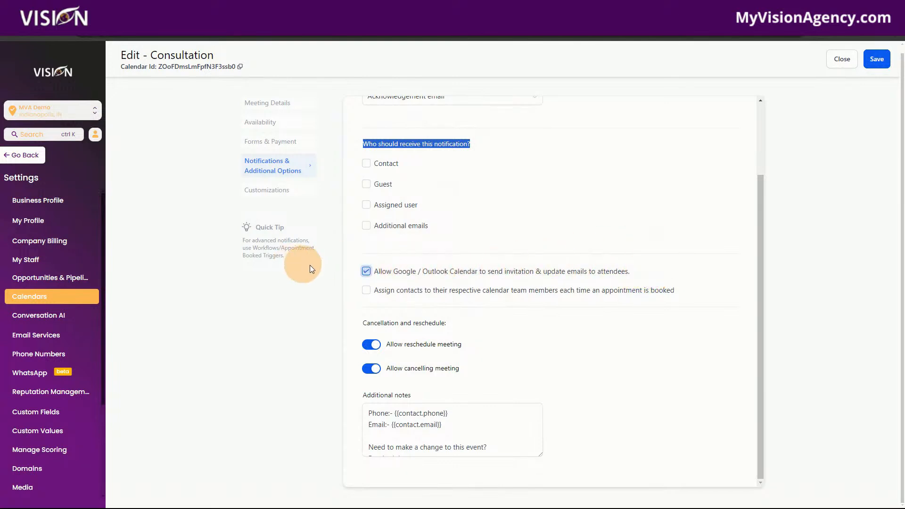
{"action": "left_click", "coordinate": [367, 275]}
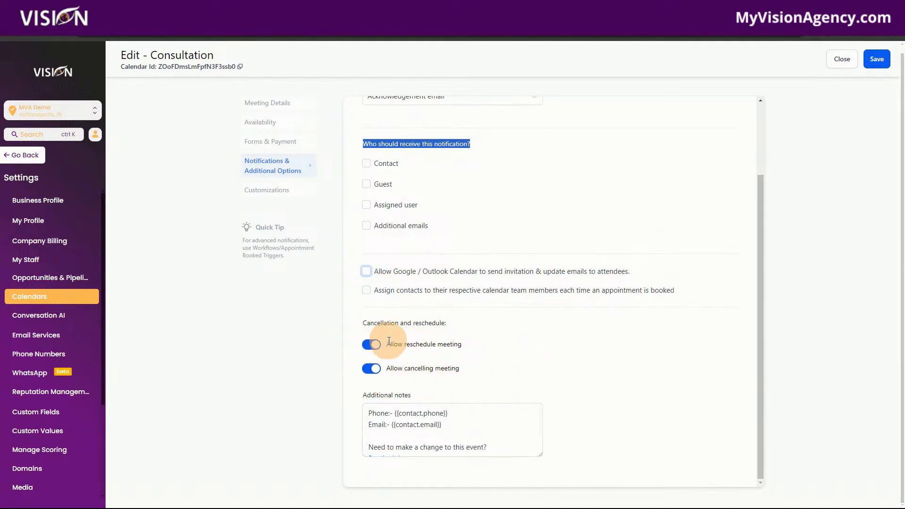
{"action": "left_click", "coordinate": [497, 447]}
{"action": "scroll", "coordinate": [495, 445], "scroll_direction": "down", "scroll_amount": 3}
{"action": "scroll", "coordinate": [479, 426], "scroll_direction": "up", "scroll_amount": 3}
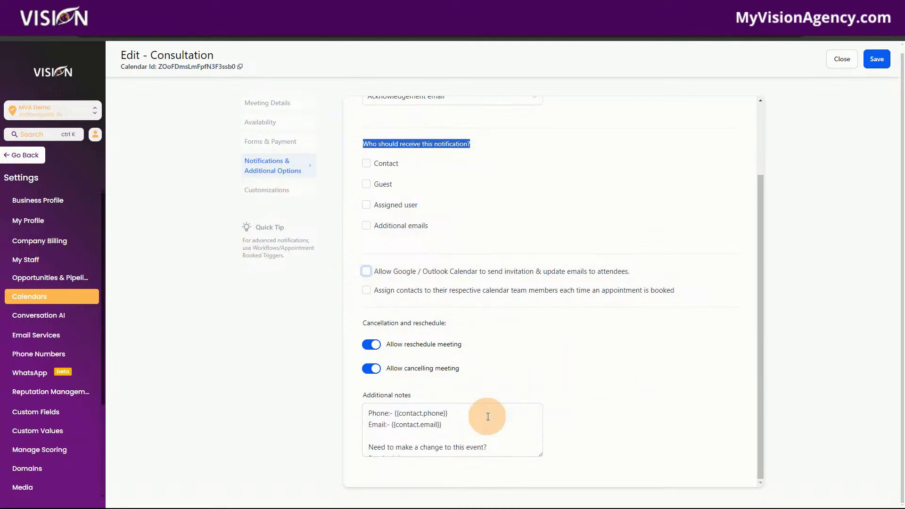
- Examine the Customizations settings for the cover image, widget style, colors, button text and displayed calendar information
{"action": "left_click", "coordinate": [279, 190]}
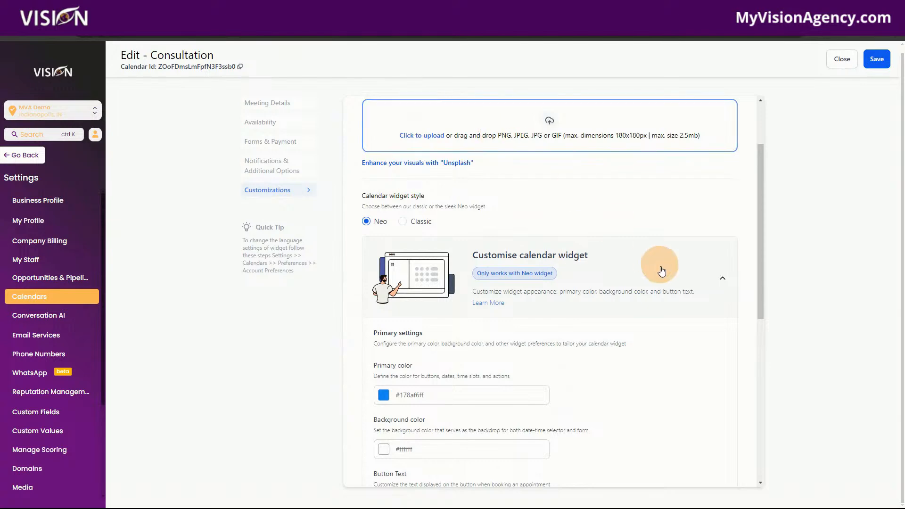
{"action": "scroll", "coordinate": [632, 297], "scroll_direction": "up", "scroll_amount": 2}
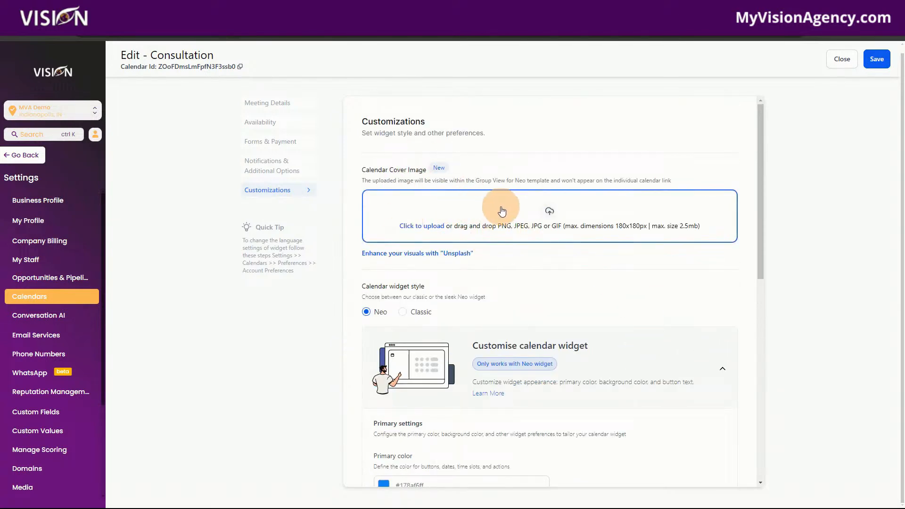
{"action": "scroll", "coordinate": [643, 290], "scroll_direction": "down", "scroll_amount": 3}
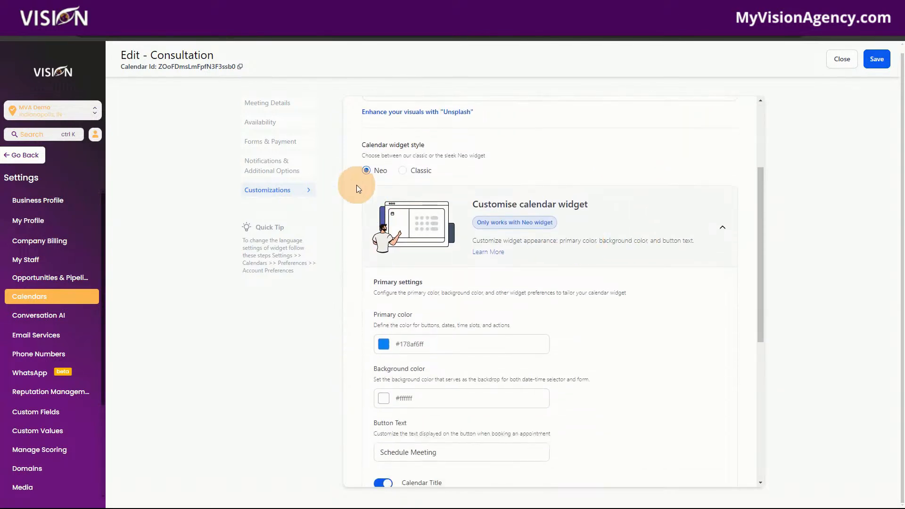
{"action": "scroll", "coordinate": [678, 372], "scroll_direction": "down", "scroll_amount": 3}
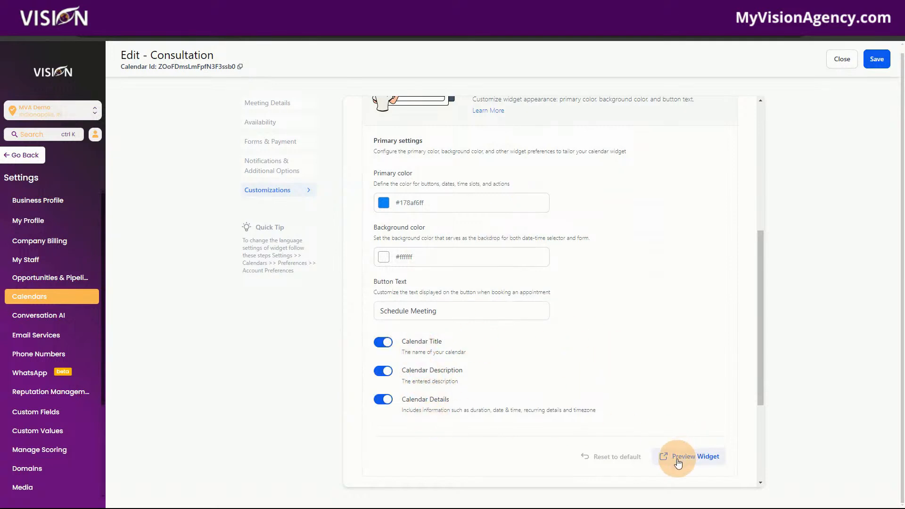
- Preview the calendar widget and save the Consultation calendar
{"action": "left_click", "coordinate": [692, 460]}
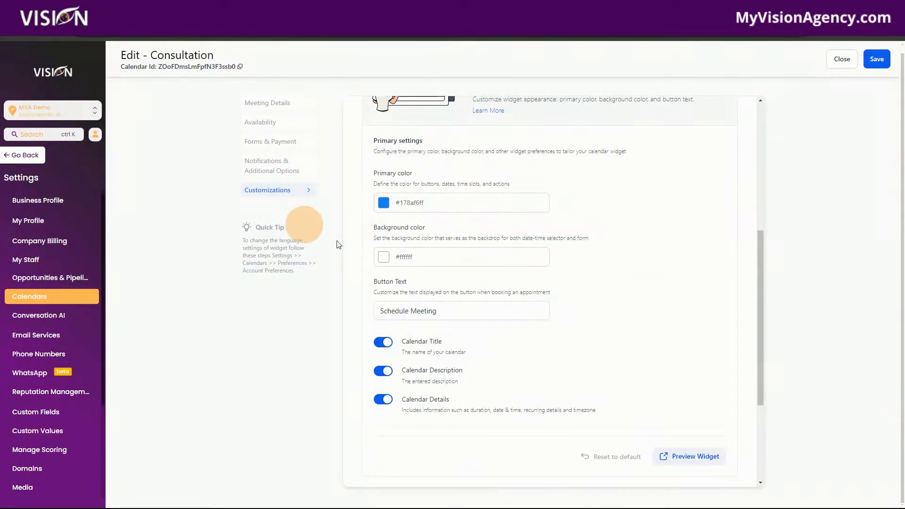
{"action": "scroll", "coordinate": [670, 405], "scroll_direction": "up", "scroll_amount": 5}
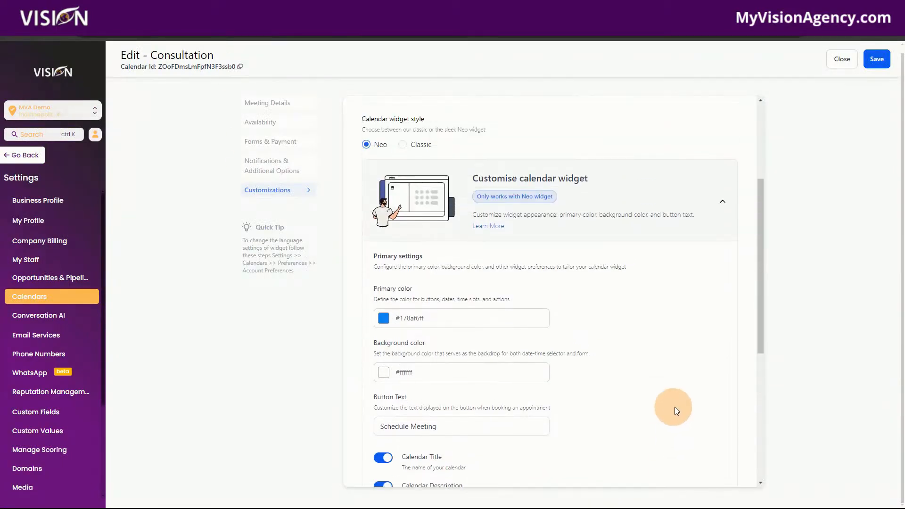
{"action": "left_click", "coordinate": [875, 66]}
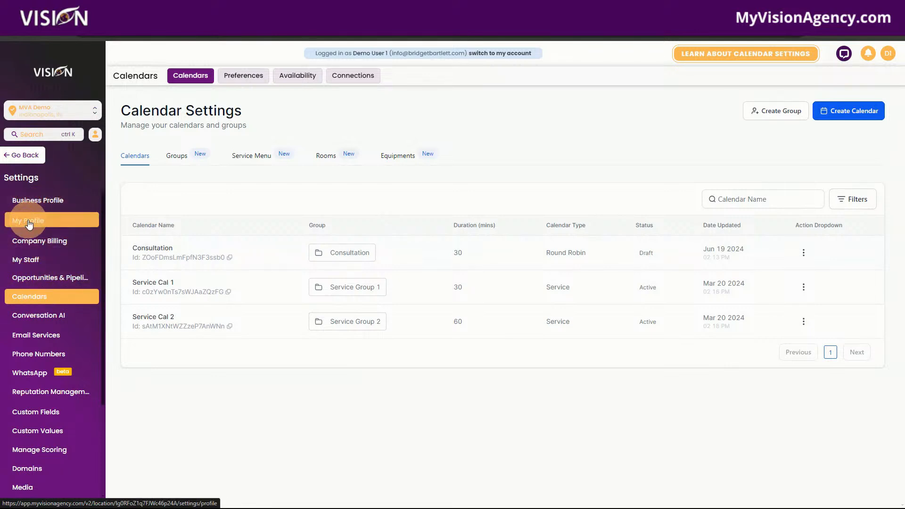
- Enter link.mydomain.com as the Branded Domain in the Business Profile settings
{"action": "left_click", "coordinate": [37, 199]}
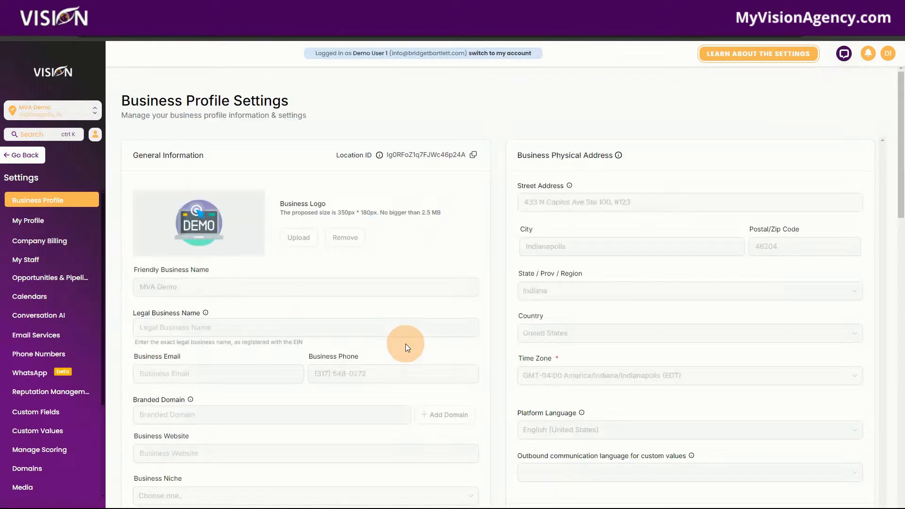
{"action": "scroll", "coordinate": [471, 351], "scroll_direction": "down", "scroll_amount": 3}
{"action": "left_click", "coordinate": [165, 226]}
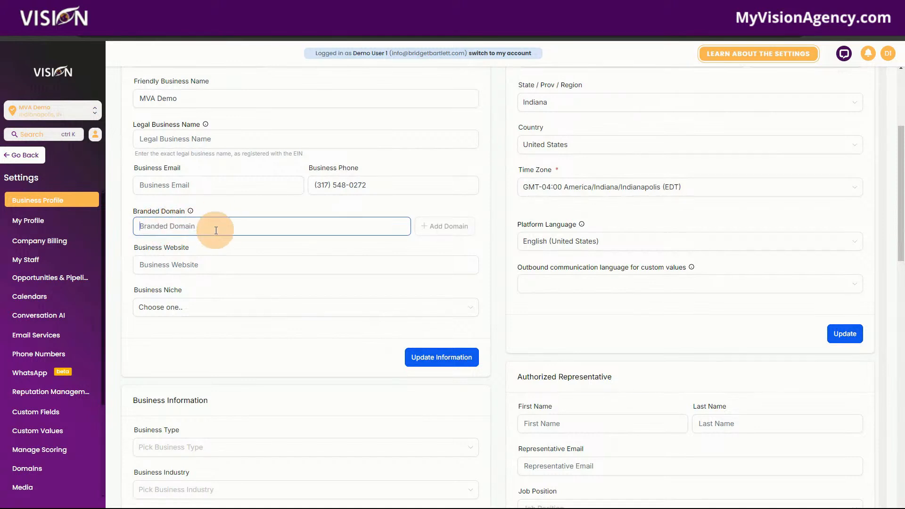
{"action": "type", "text": "link.mydomain.com"}
- Start connecting the branded domain, view its manual CNAME record with host and required value, and close the setup without verifying
{"action": "left_click", "coordinate": [434, 227]}
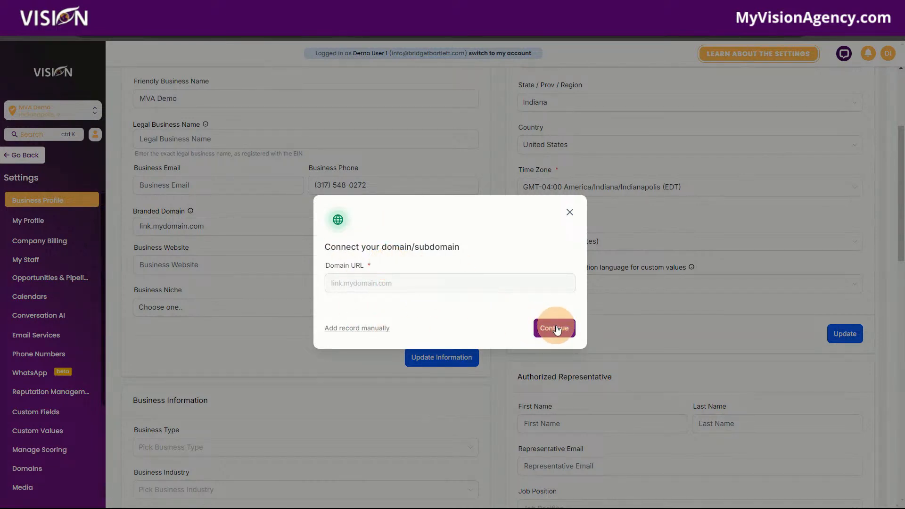
{"action": "left_click", "coordinate": [556, 330]}
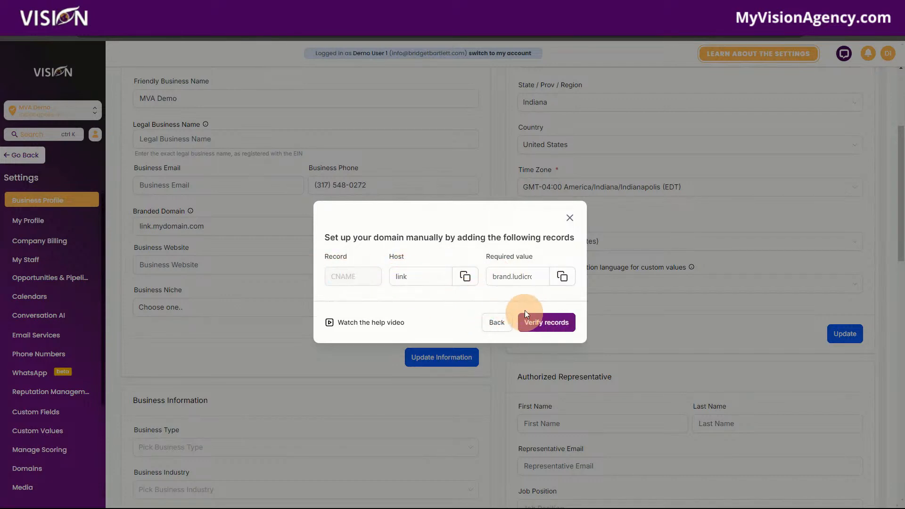
{"action": "left_click", "coordinate": [570, 217]}
{"action": "left_click", "coordinate": [263, 267]}
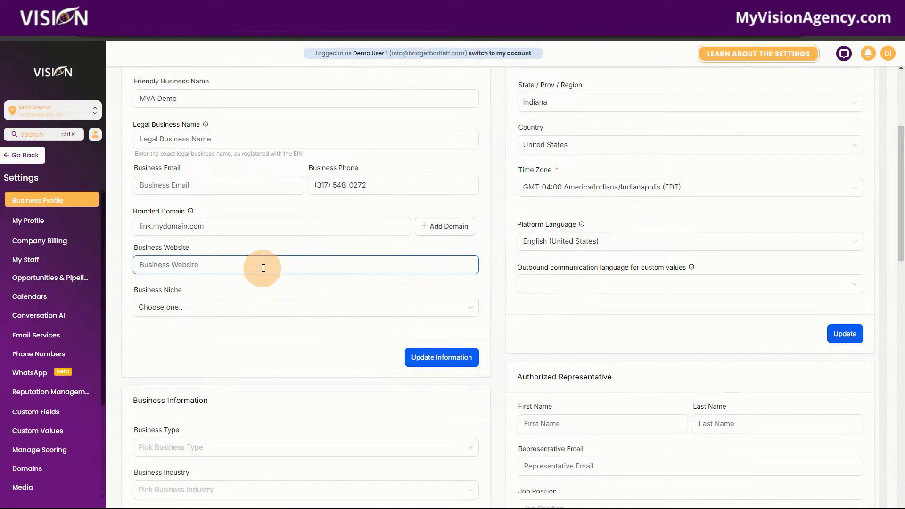
{"action": "left_click", "coordinate": [267, 243]}
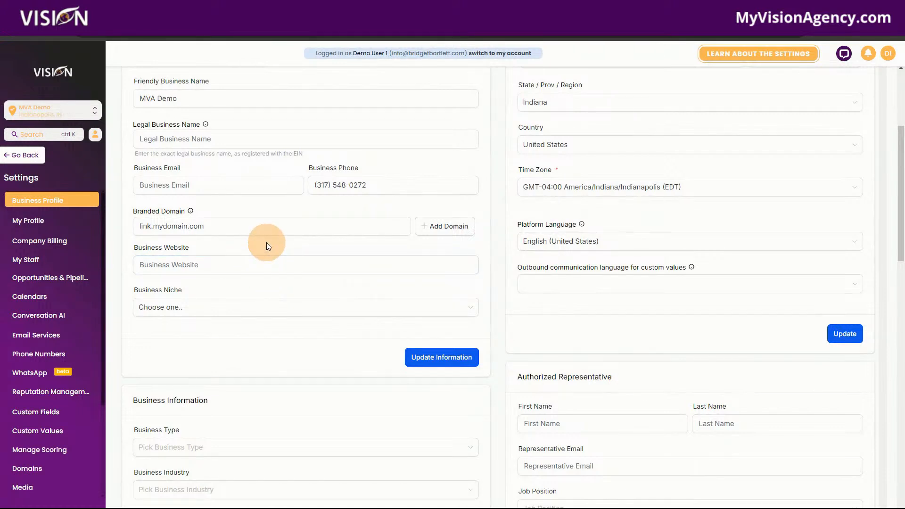
{"action": "left_click", "coordinate": [199, 227]}
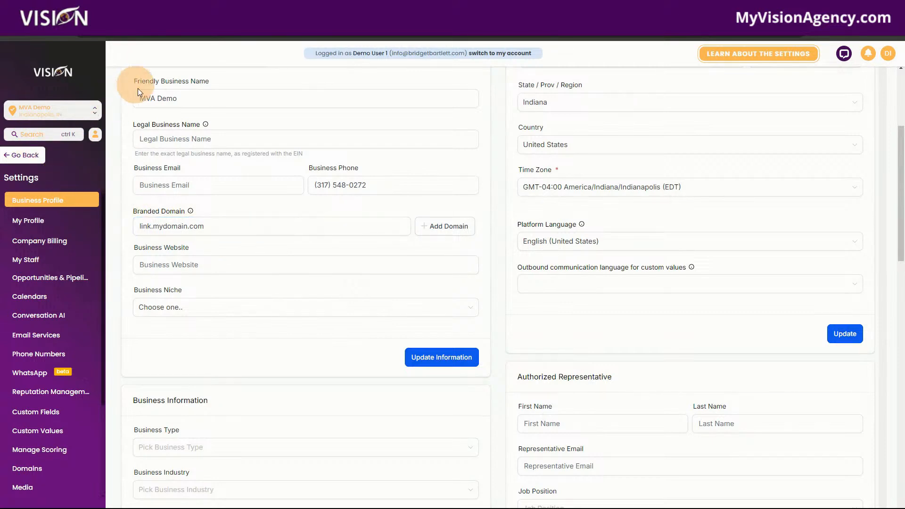
{"action": "scroll", "coordinate": [172, 226], "scroll_direction": "up", "scroll_amount": 4}
- Return to the Calendars settings and examine the Groups, Service Menu, Rooms and Equipments lists
{"action": "left_click", "coordinate": [33, 301]}
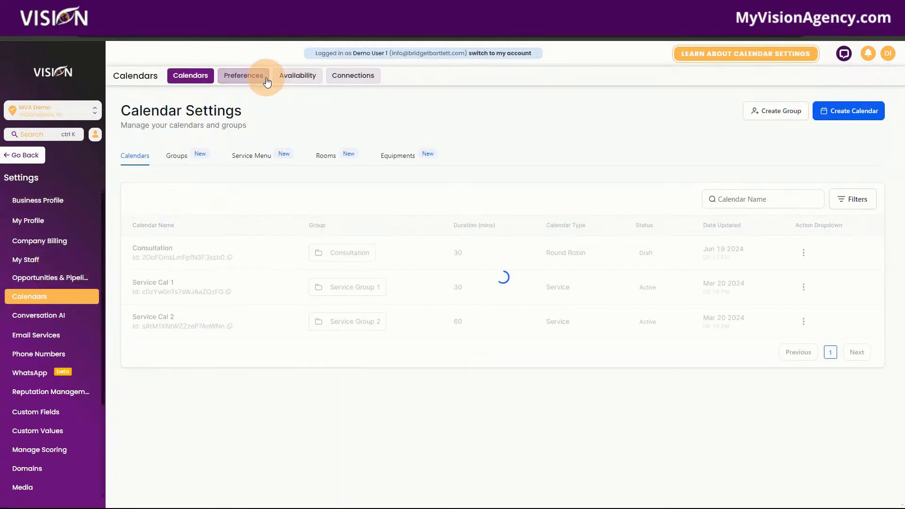
{"action": "left_click", "coordinate": [185, 159]}
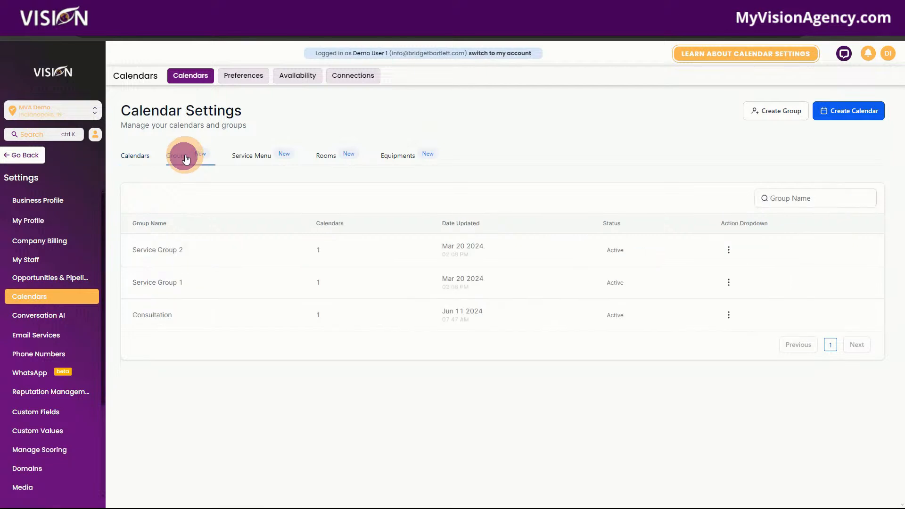
{"action": "left_click", "coordinate": [265, 156]}
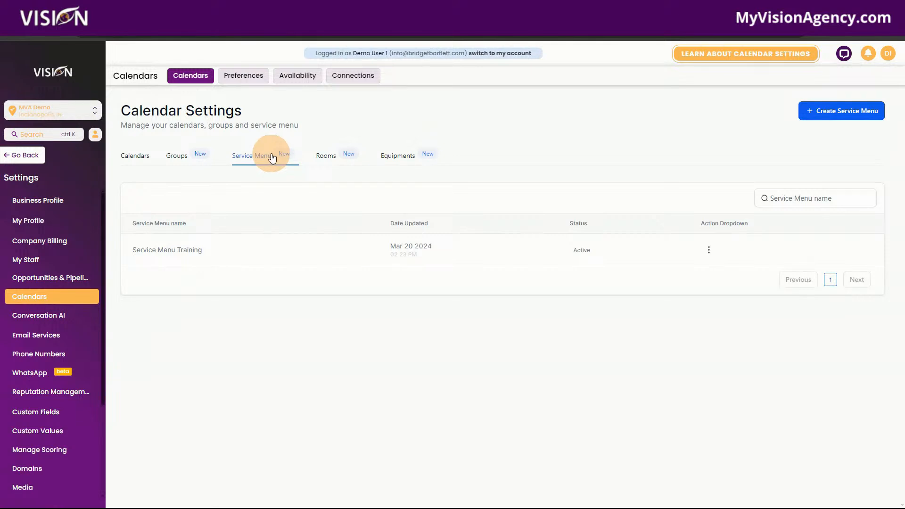
{"action": "left_click", "coordinate": [336, 157]}
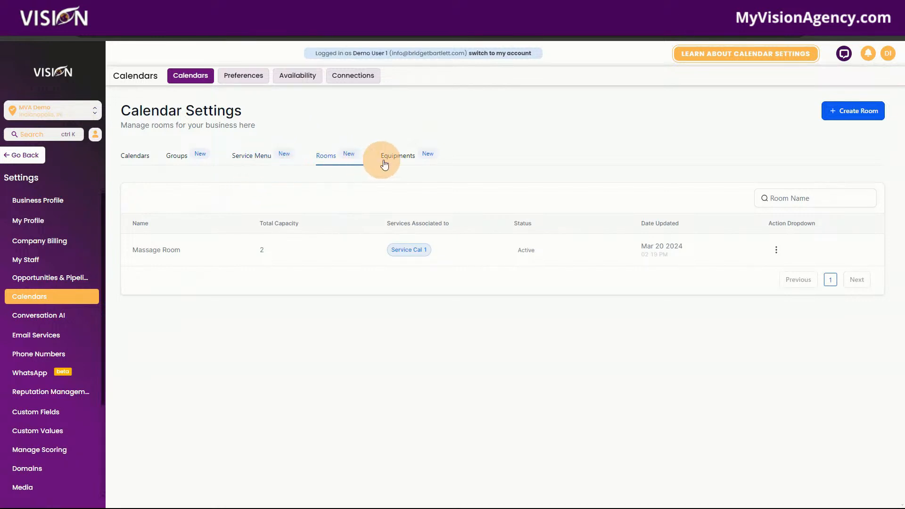
{"action": "left_click", "coordinate": [395, 156]}
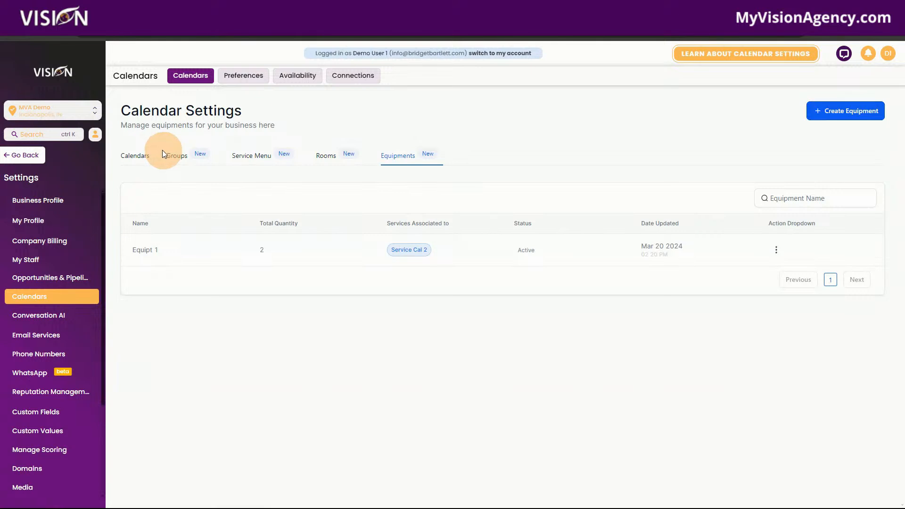
- Examine the meeting location choices in the calendar Preferences, and the timezone and weekly working hours in My Availability
{"action": "left_click", "coordinate": [245, 80]}
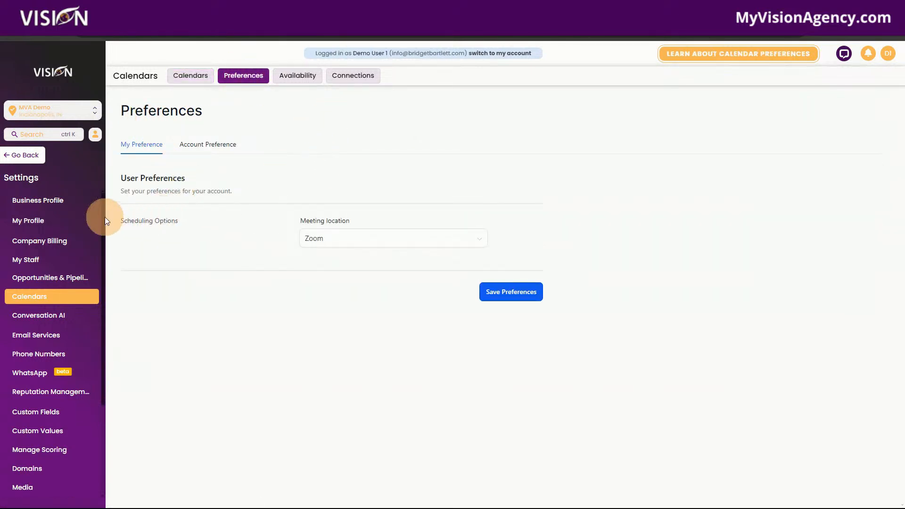
{"action": "left_click", "coordinate": [338, 239]}
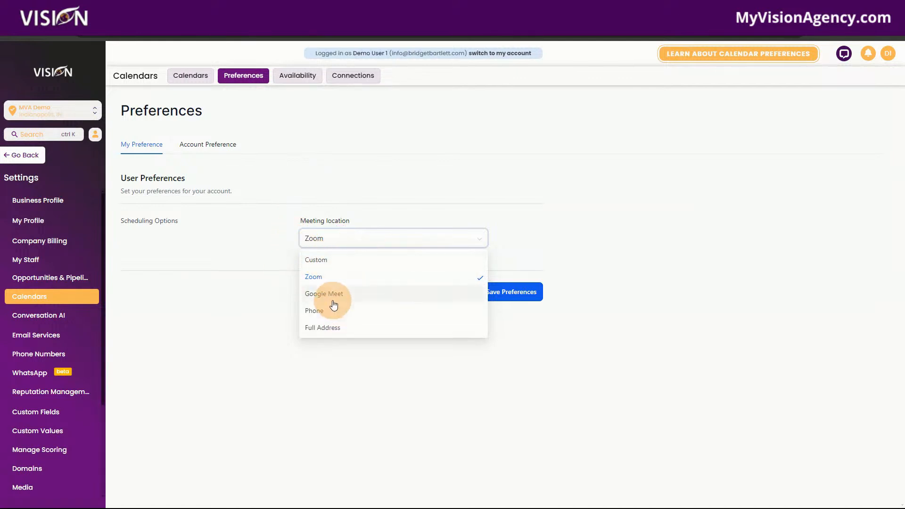
{"action": "left_click", "coordinate": [298, 84]}
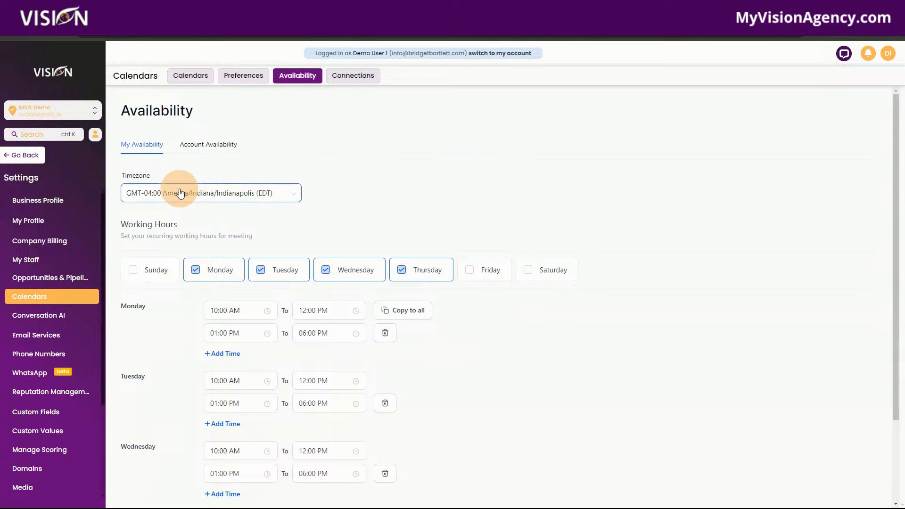
{"action": "scroll", "coordinate": [551, 358], "scroll_direction": "down", "scroll_amount": 3}
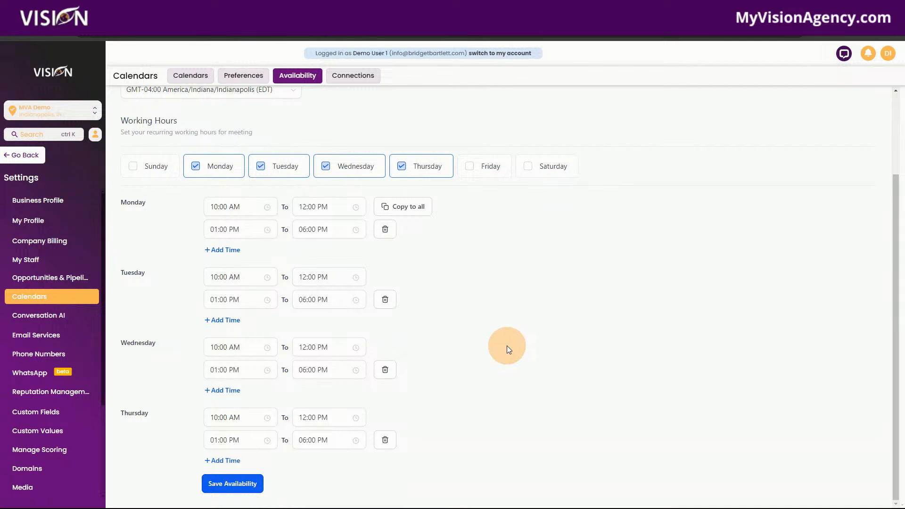
{"action": "scroll", "coordinate": [504, 344], "scroll_direction": "up", "scroll_amount": 3}
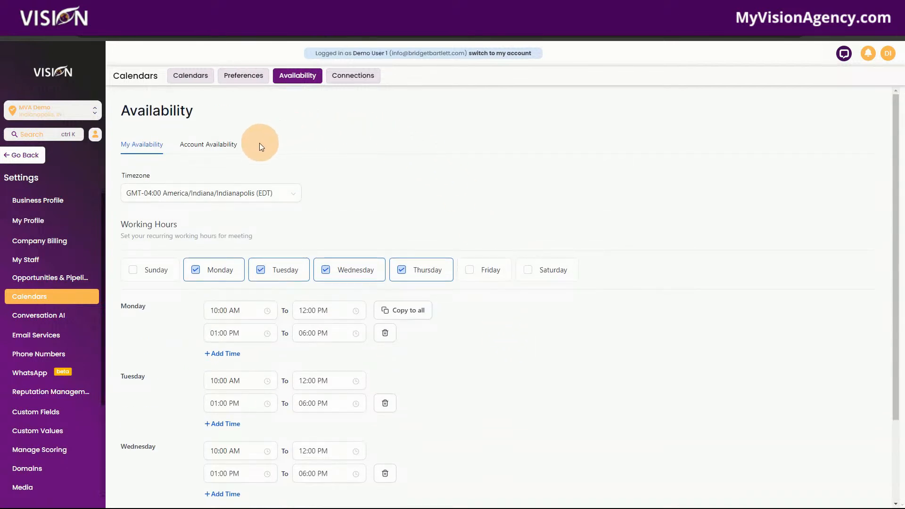
- Examine the staff choices and connected calendars in the Connections settings, and open the Video Conferencing connections
{"action": "left_click", "coordinate": [364, 80]}
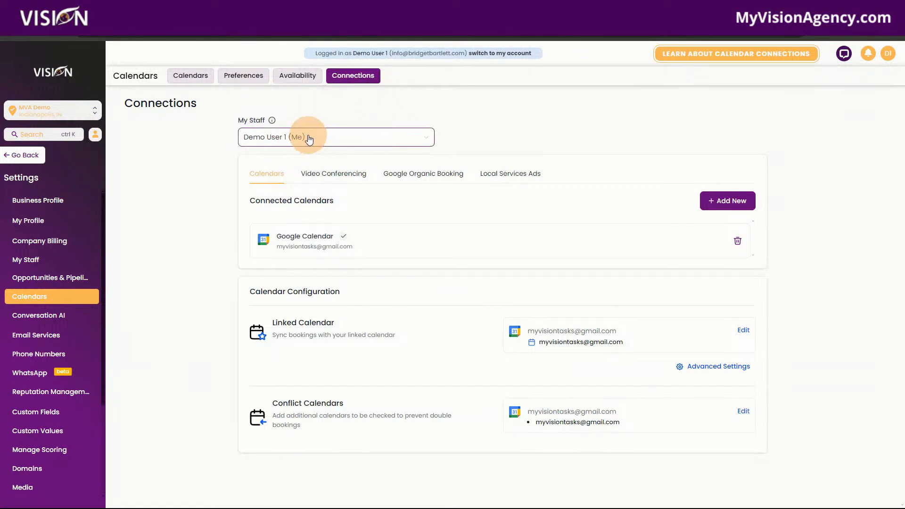
{"action": "left_click", "coordinate": [276, 140]}
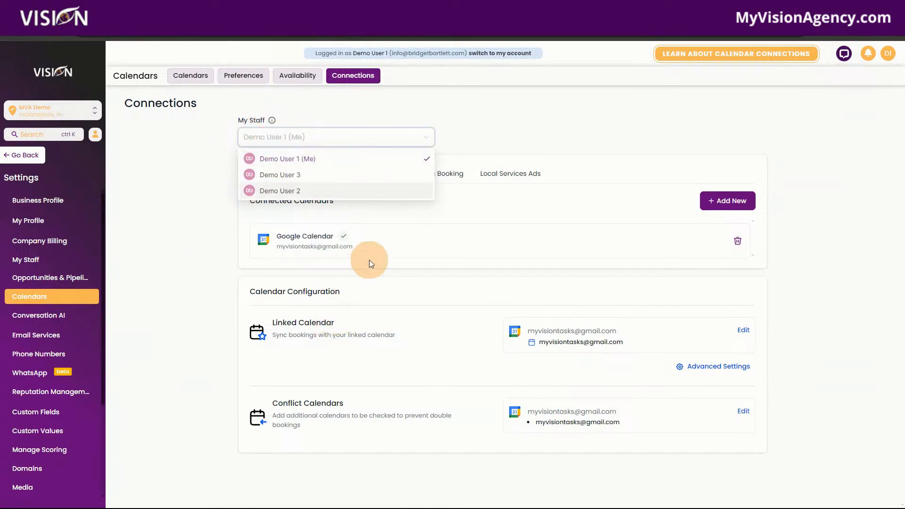
{"action": "left_click", "coordinate": [390, 247]}
{"action": "left_click", "coordinate": [332, 174]}
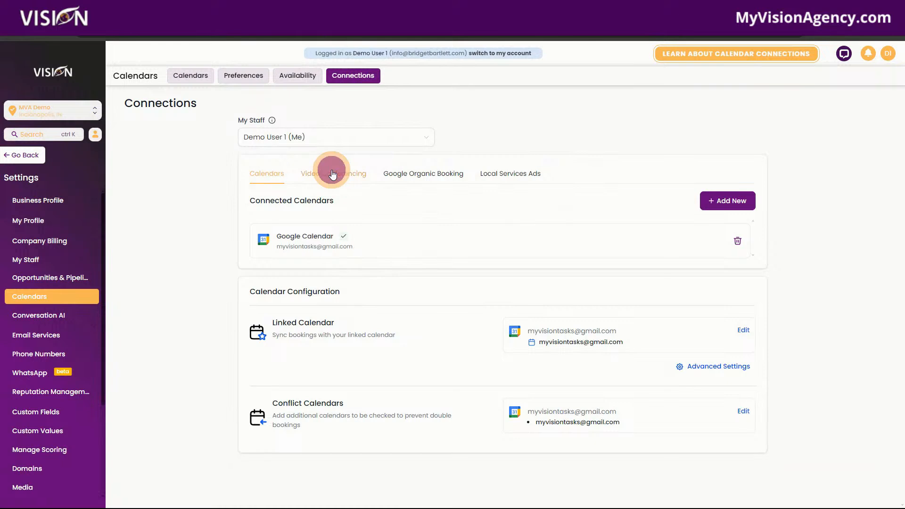
- Compare the connected calendars of staff member Demo User 3 with those of Demo User 1, ending on Demo User 1
{"action": "left_click", "coordinate": [308, 140]}
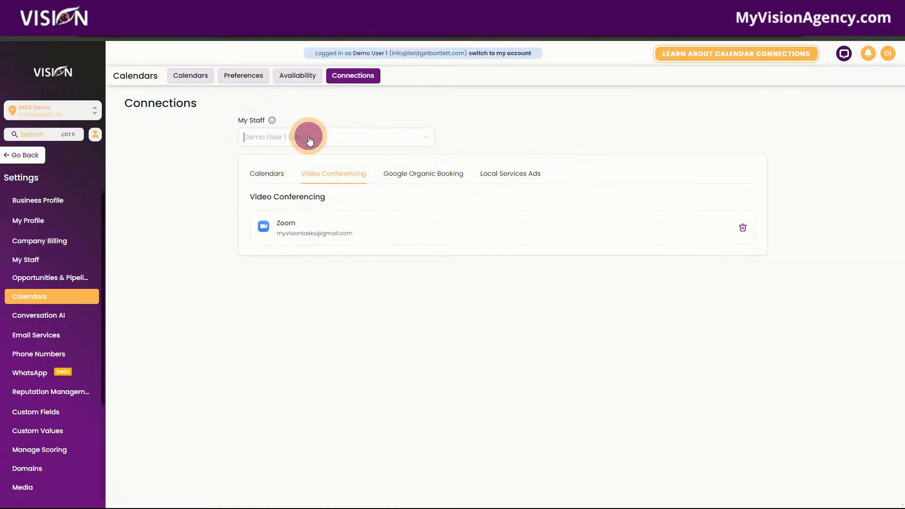
{"action": "left_click", "coordinate": [497, 98]}
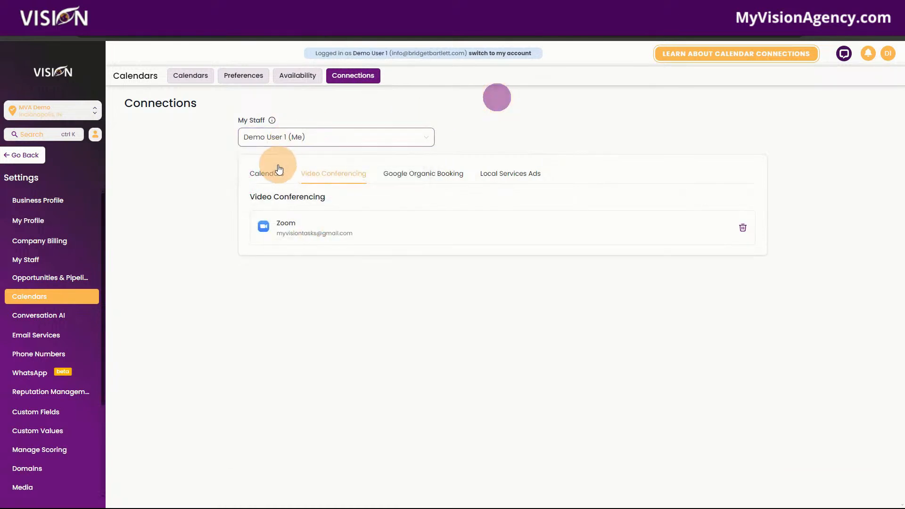
{"action": "left_click", "coordinate": [278, 166]}
{"action": "left_click", "coordinate": [269, 137]}
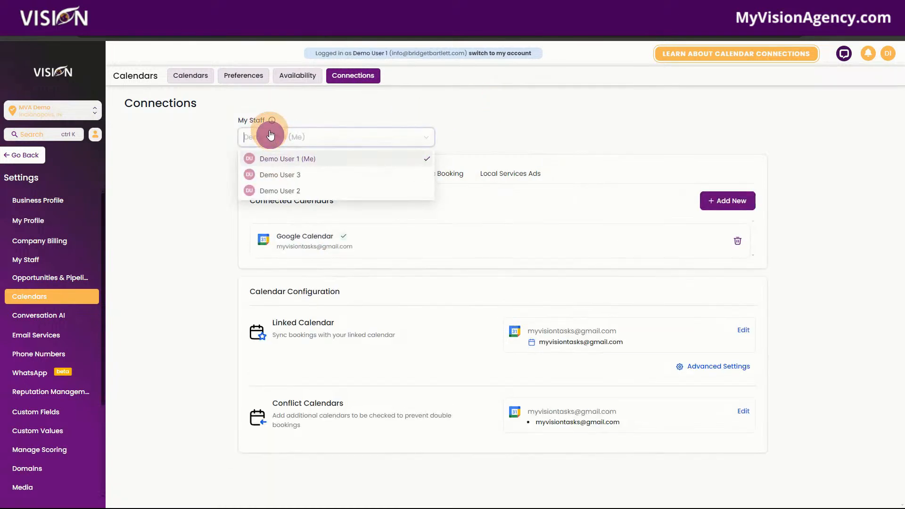
{"action": "left_click", "coordinate": [282, 174]}
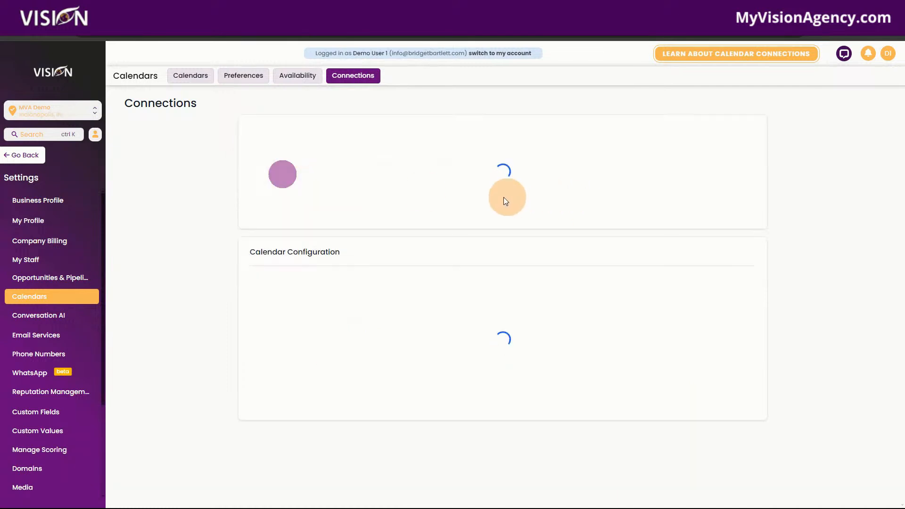
{"action": "left_click", "coordinate": [288, 139]}
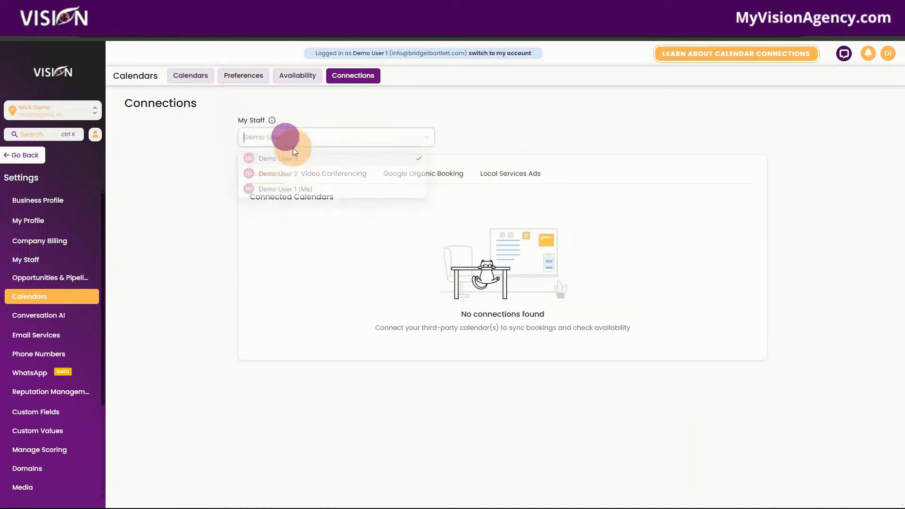
{"action": "left_click", "coordinate": [287, 189]}
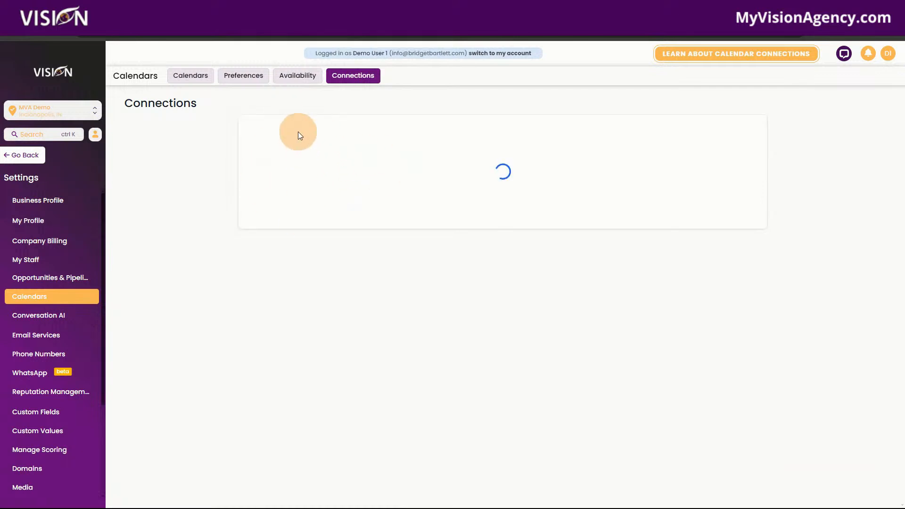
{"action": "left_click_drag", "start_coordinate": [353, 53], "coordinate": [386, 60]}
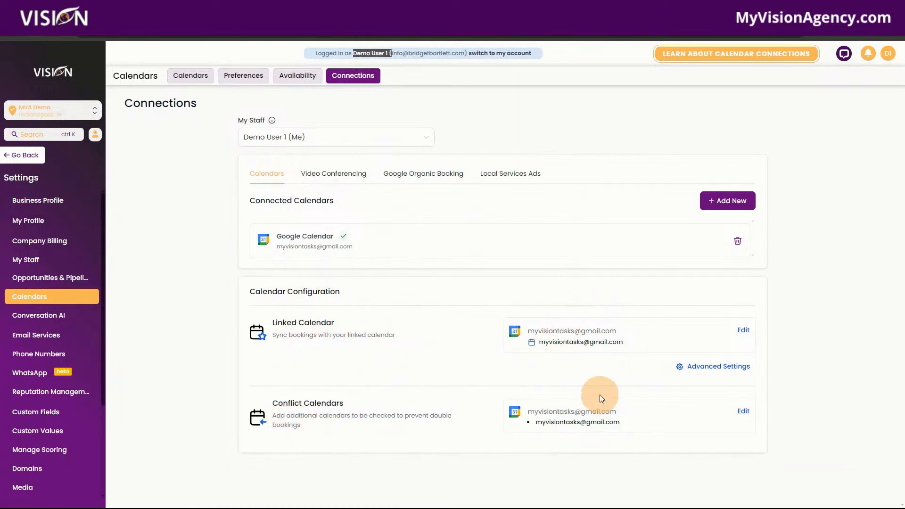
- Examine the Video Conferencing, Google Organic Booking and Local Services Ads connections for Demo User 1
{"action": "left_click", "coordinate": [336, 174]}
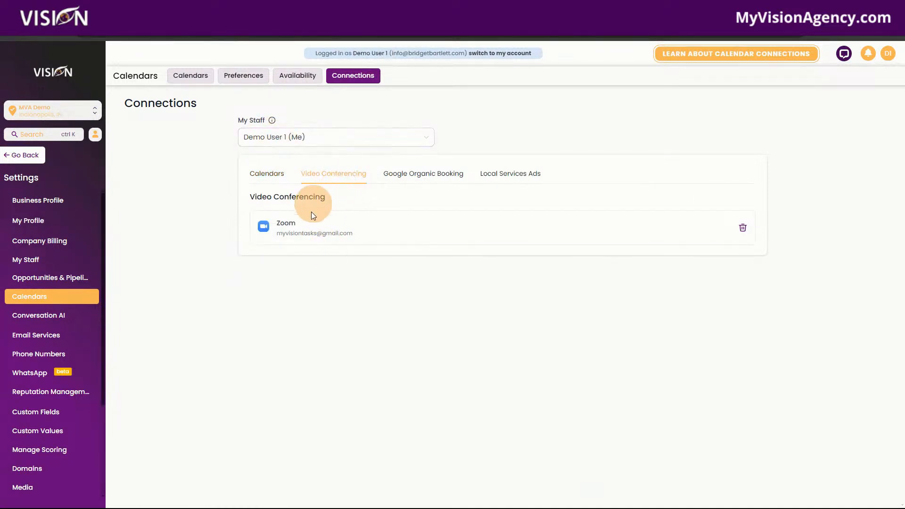
{"action": "left_click", "coordinate": [425, 176]}
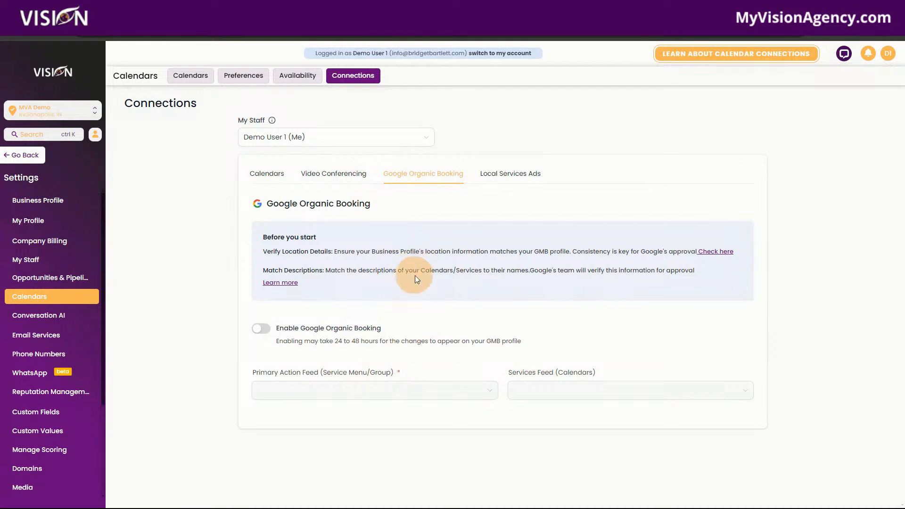
{"action": "left_click", "coordinate": [506, 169]}
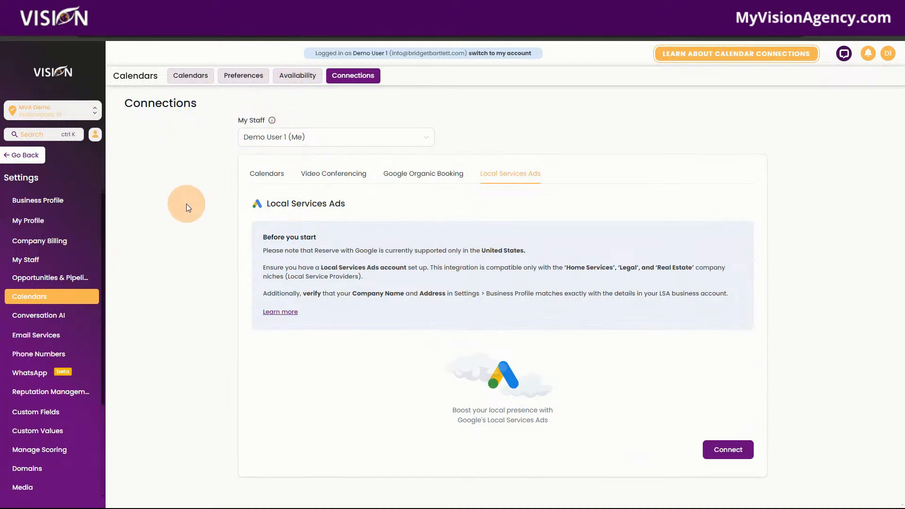
- Open the My Profile settings, view the account's Login As user list, and close it without switching users
{"action": "left_click", "coordinate": [29, 220]}
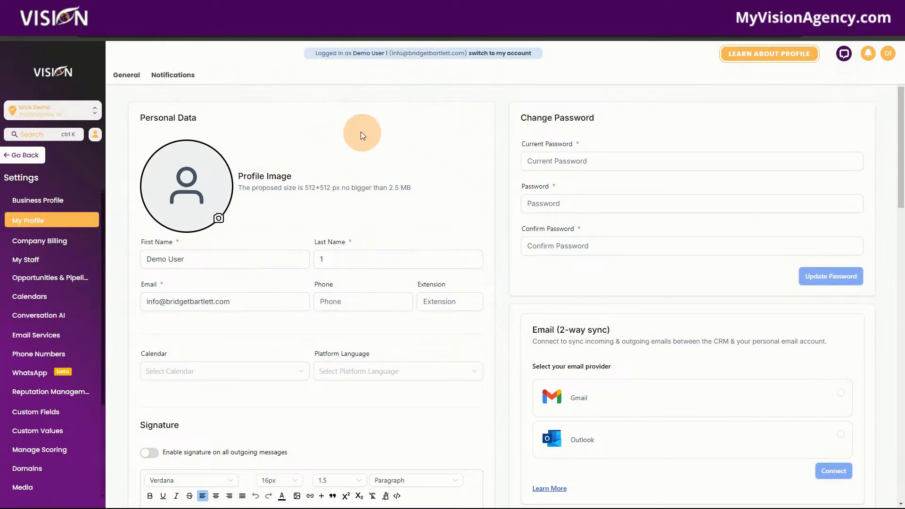
{"action": "left_click", "coordinate": [887, 54]}
{"action": "left_click", "coordinate": [801, 161]}
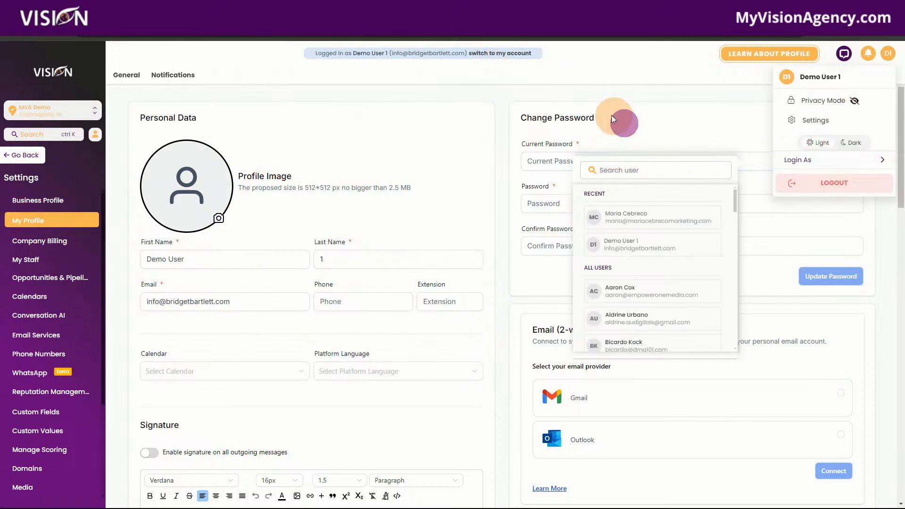
{"action": "left_click", "coordinate": [815, 159]}
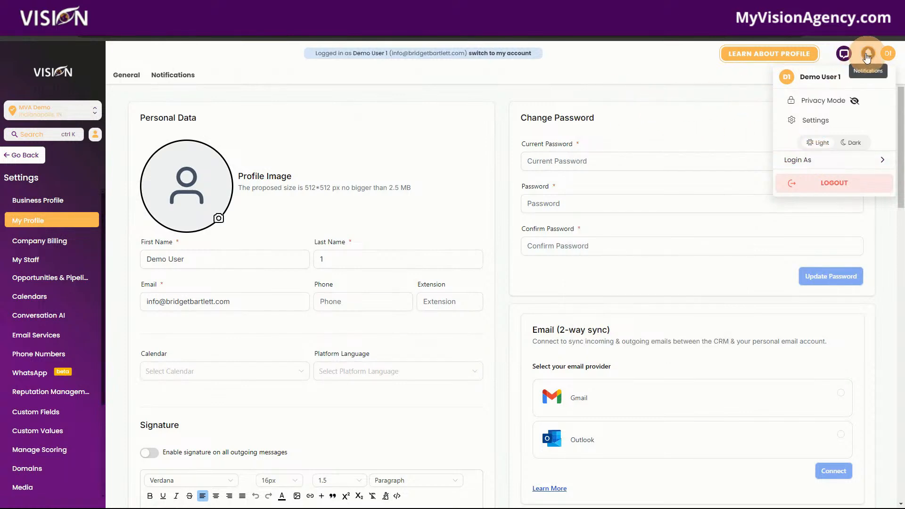
{"action": "left_click", "coordinate": [887, 53]}
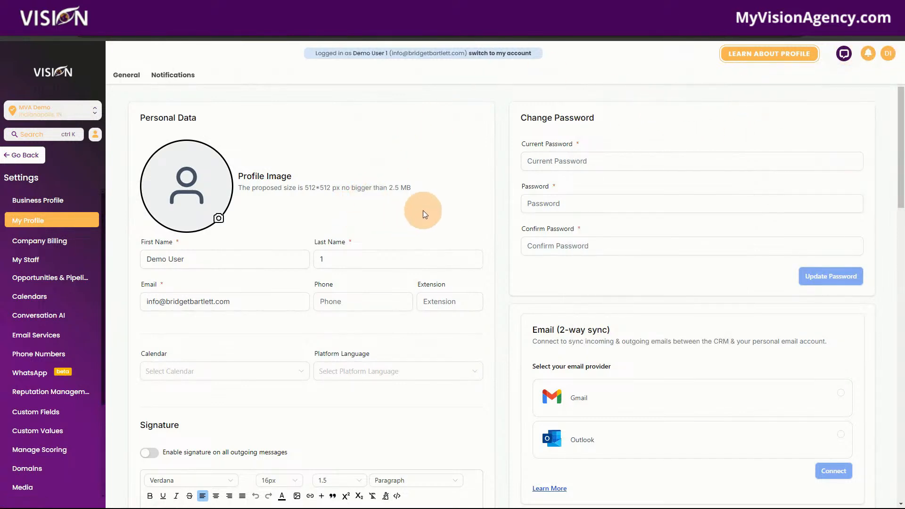
- Choose Service Cal 1 as the profile's calendar and English (United States) as its platform language
{"action": "scroll", "coordinate": [447, 211], "scroll_direction": "down", "scroll_amount": 4}
{"action": "scroll", "coordinate": [472, 216], "scroll_direction": "up", "scroll_amount": 3}
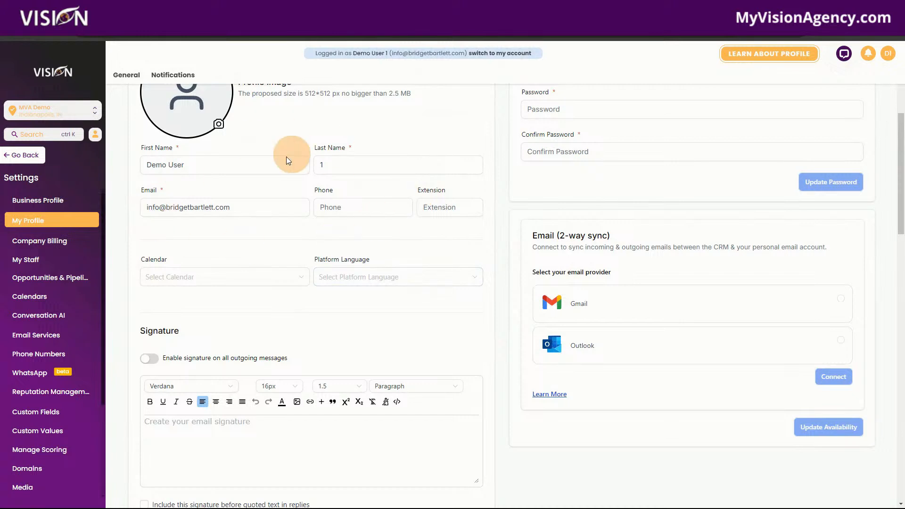
{"action": "scroll", "coordinate": [465, 237], "scroll_direction": "up", "scroll_amount": 1}
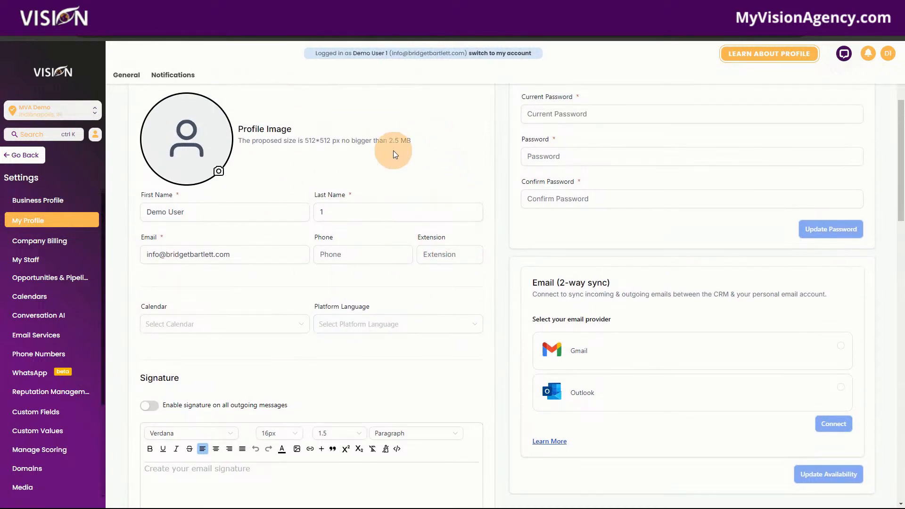
{"action": "left_click", "coordinate": [195, 324]}
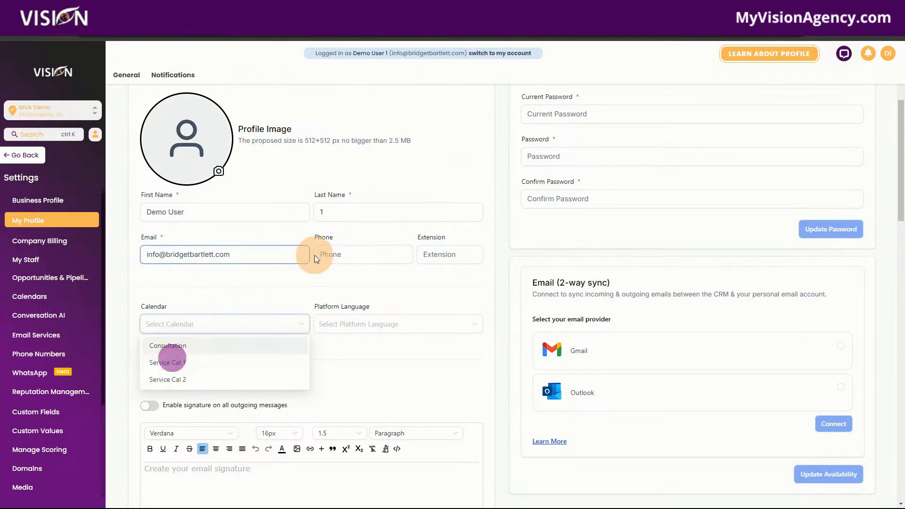
{"action": "left_click", "coordinate": [187, 365]}
{"action": "left_click", "coordinate": [386, 334]}
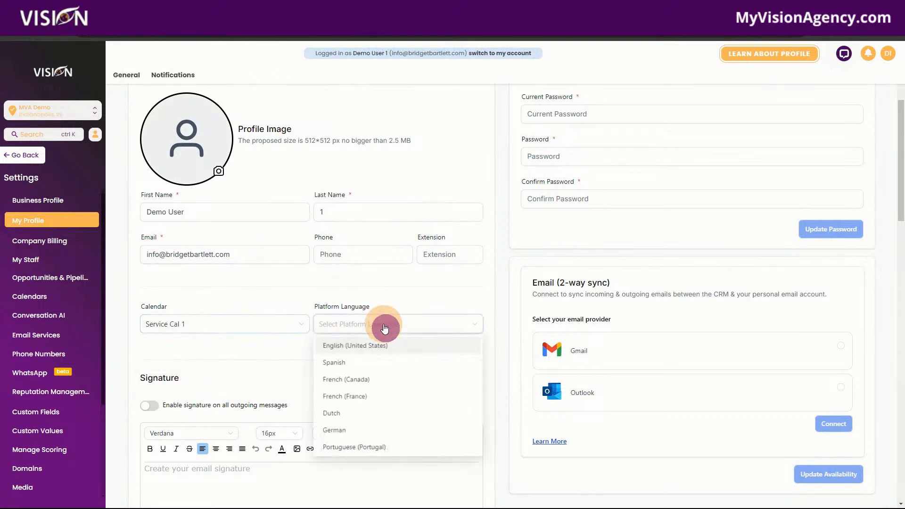
{"action": "left_click", "coordinate": [375, 348]}
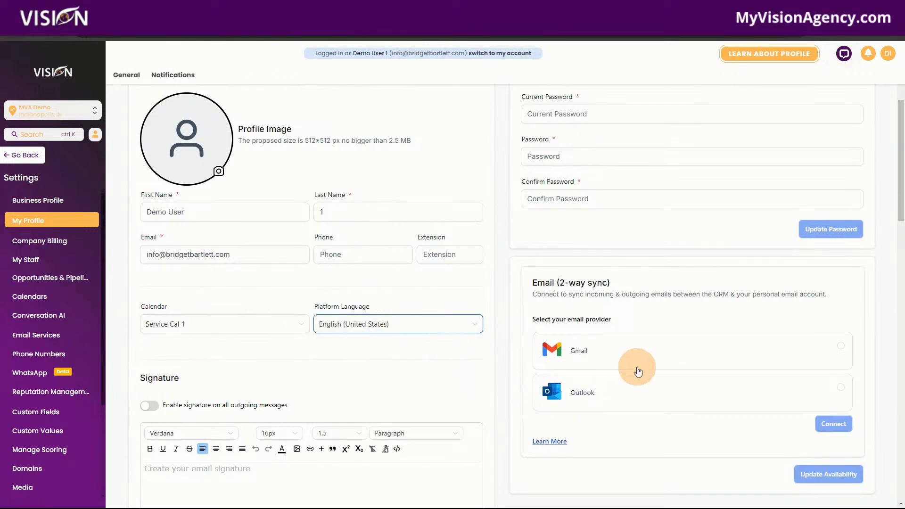
- Examine the profile's email sync, signature, calendar connections, video conferencing, meeting location, time zone and available hours
{"action": "scroll", "coordinate": [652, 355], "scroll_direction": "down", "scroll_amount": 3}
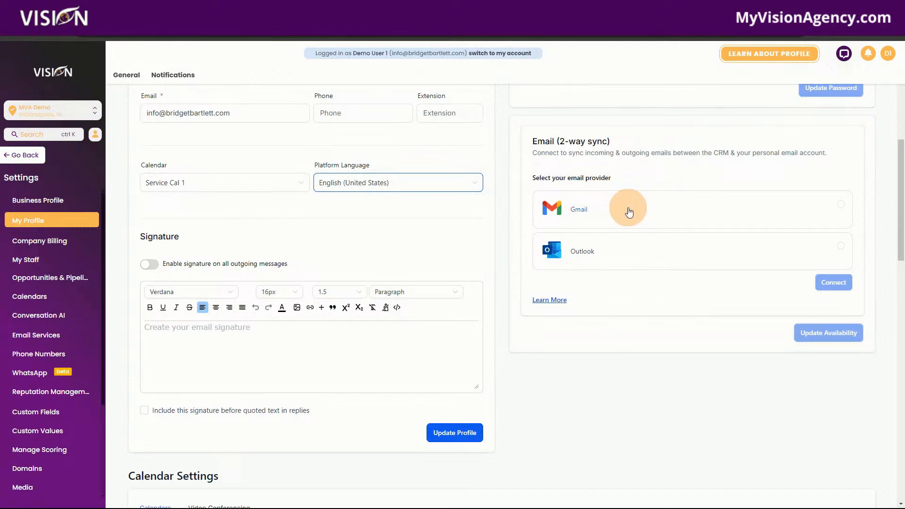
{"action": "scroll", "coordinate": [646, 390], "scroll_direction": "down", "scroll_amount": 4}
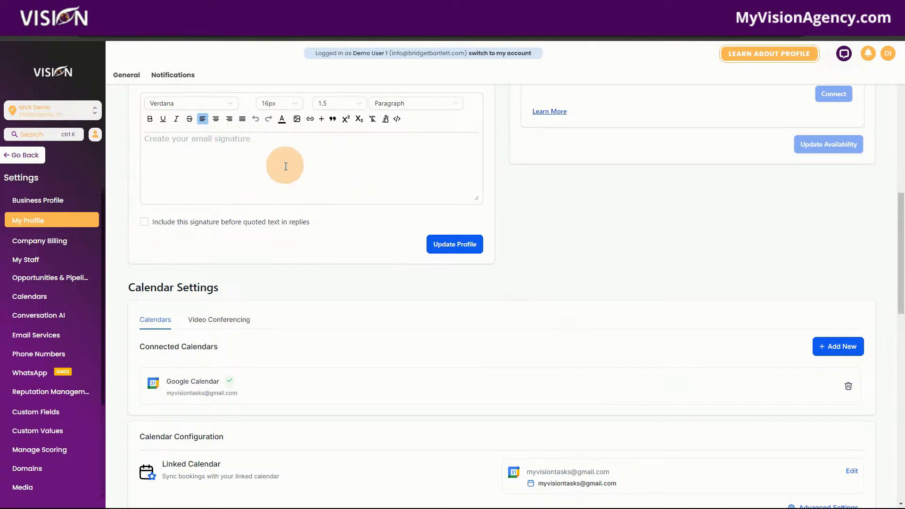
{"action": "scroll", "coordinate": [299, 202], "scroll_direction": "down", "scroll_amount": 2}
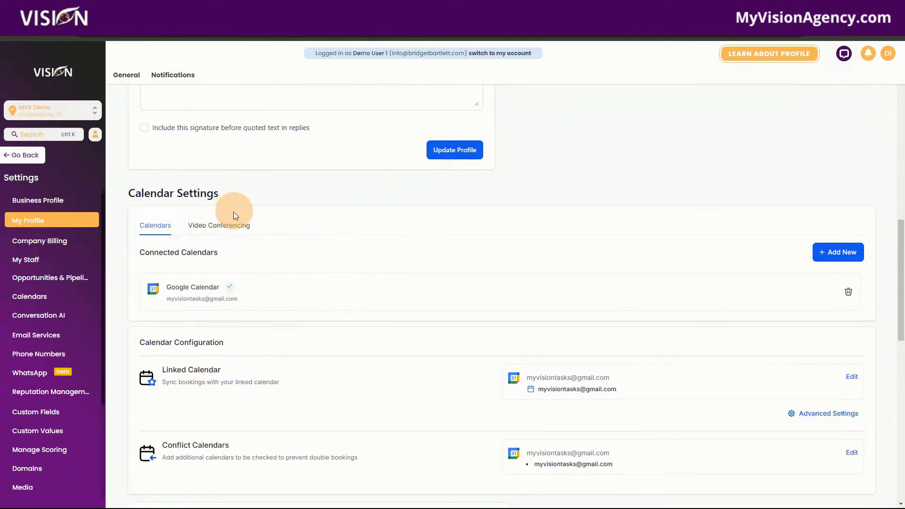
{"action": "left_click", "coordinate": [218, 226]}
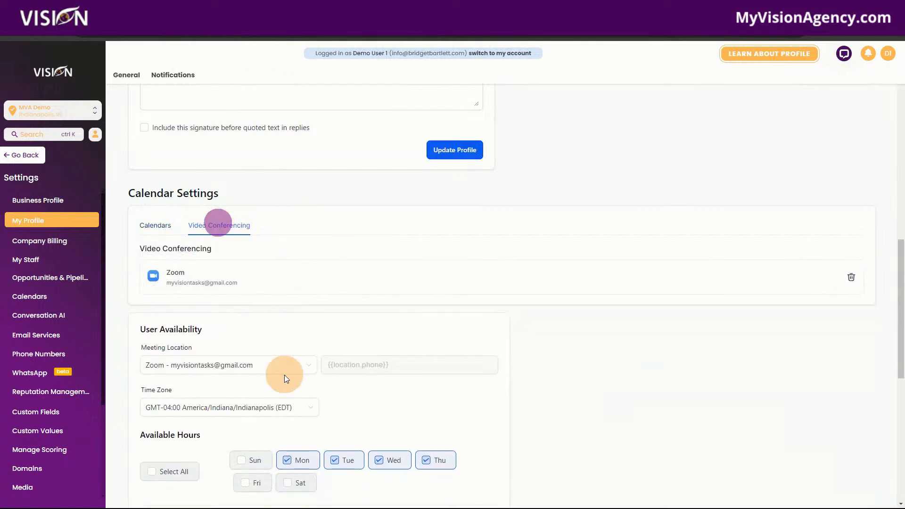
{"action": "scroll", "coordinate": [632, 419], "scroll_direction": "down", "scroll_amount": 4}
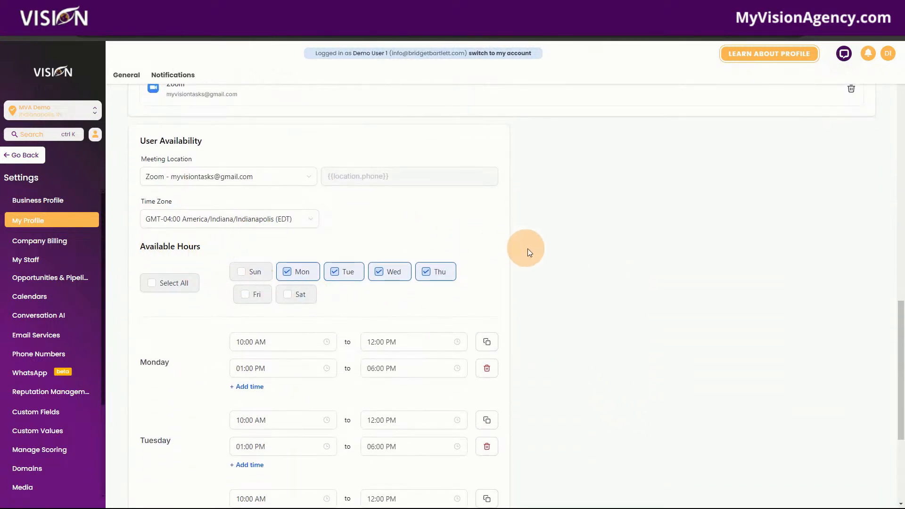
{"action": "scroll", "coordinate": [555, 334], "scroll_direction": "down", "scroll_amount": 1}
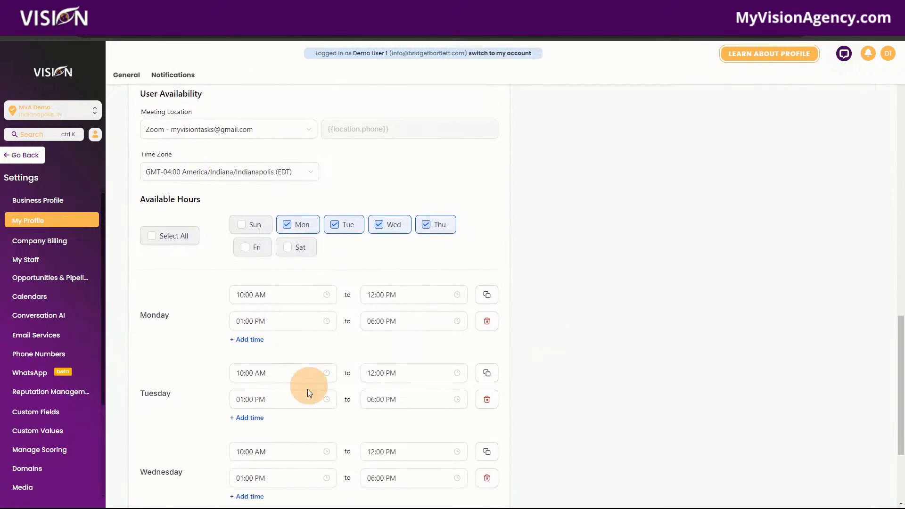
{"action": "scroll", "coordinate": [353, 411], "scroll_direction": "down", "scroll_amount": 3}
{"action": "scroll", "coordinate": [595, 432], "scroll_direction": "up", "scroll_amount": 6}
{"action": "scroll", "coordinate": [595, 431], "scroll_direction": "up", "scroll_amount": 6}
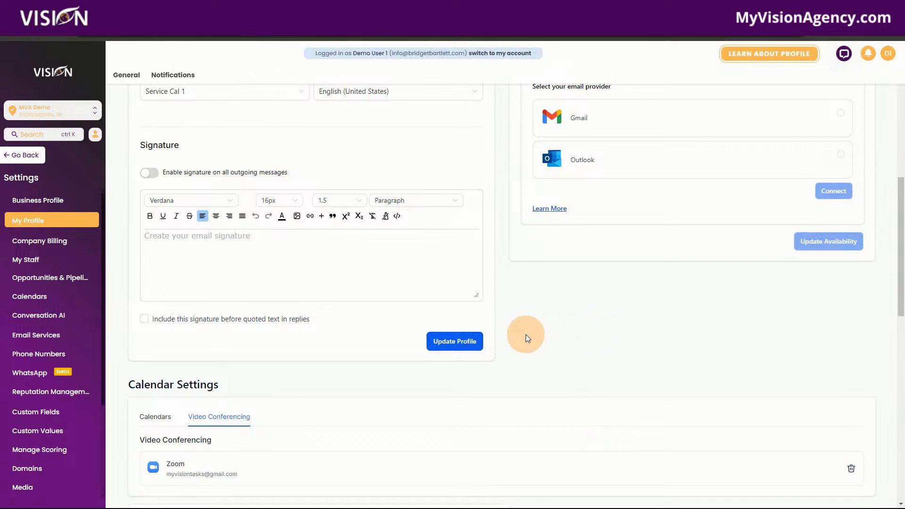
{"action": "scroll", "coordinate": [330, 364], "scroll_direction": "up", "scroll_amount": 5}
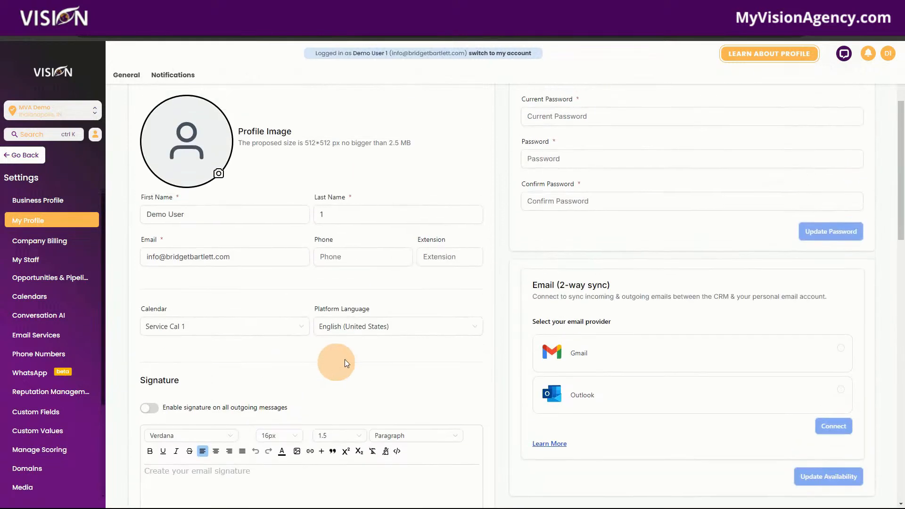
{"action": "scroll", "coordinate": [311, 232], "scroll_direction": "down", "scroll_amount": 10}
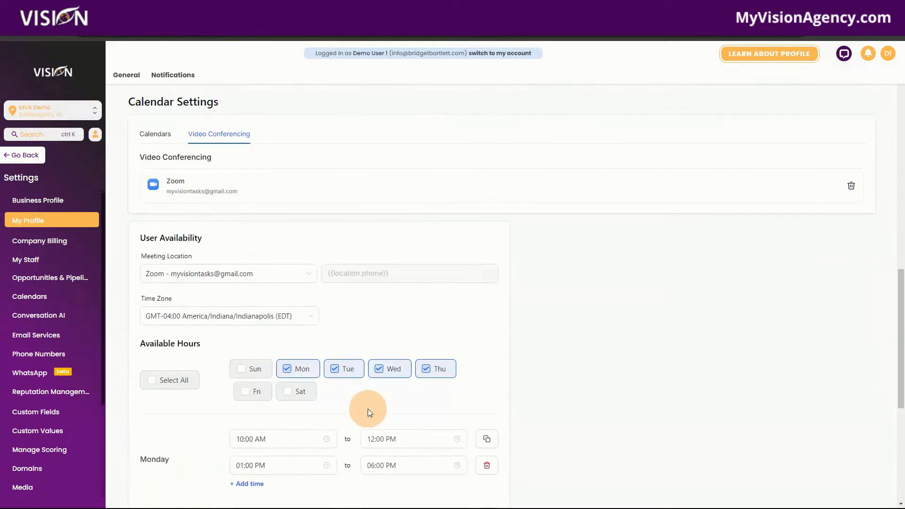
{"action": "scroll", "coordinate": [406, 321], "scroll_direction": "down", "scroll_amount": 1}
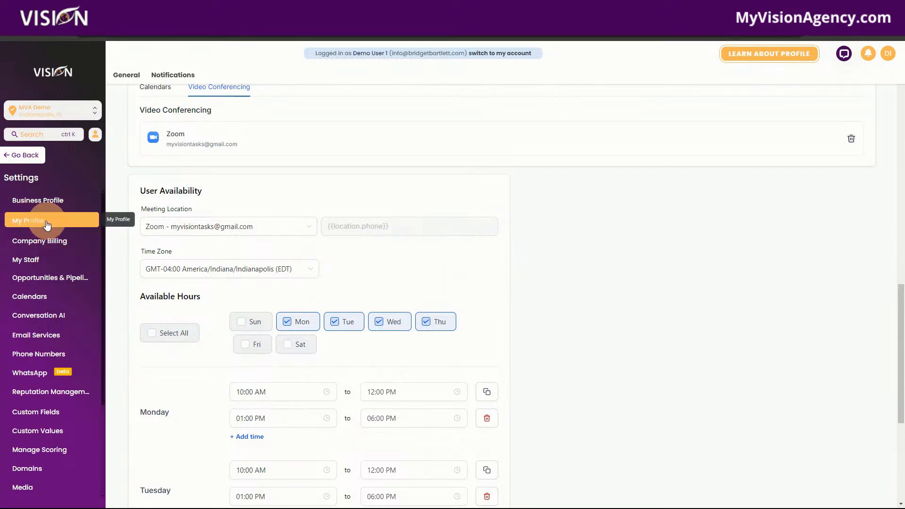
- Open Demo User 1 for editing in My Staff and examine the User Info and User Availability sections
{"action": "left_click", "coordinate": [33, 260]}
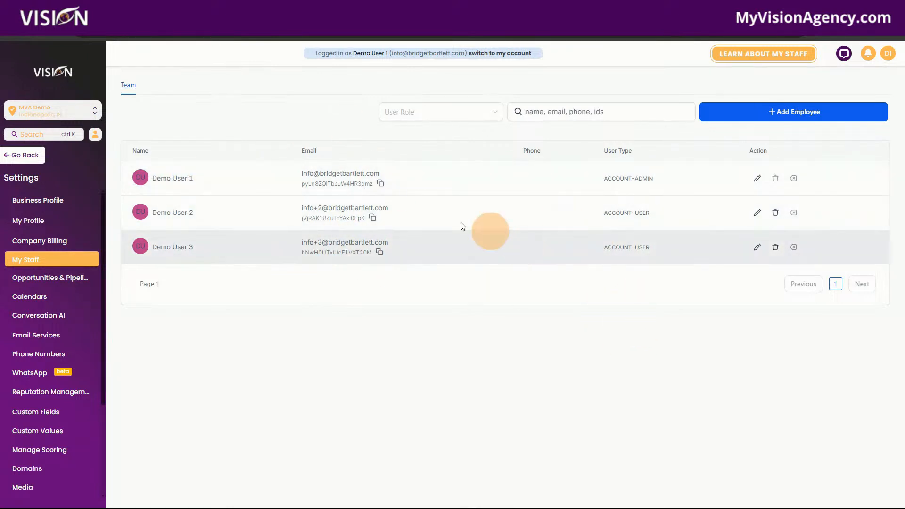
{"action": "left_click", "coordinate": [757, 178]}
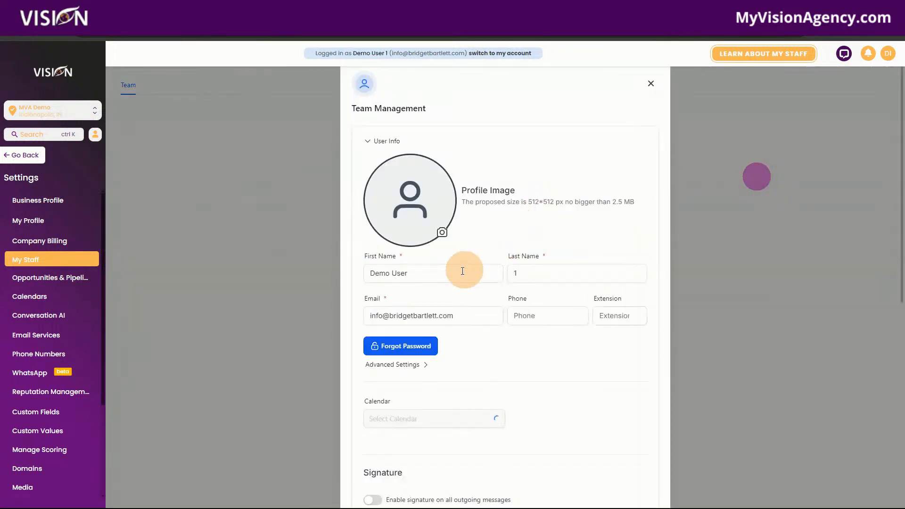
{"action": "scroll", "coordinate": [556, 297], "scroll_direction": "down", "scroll_amount": 8}
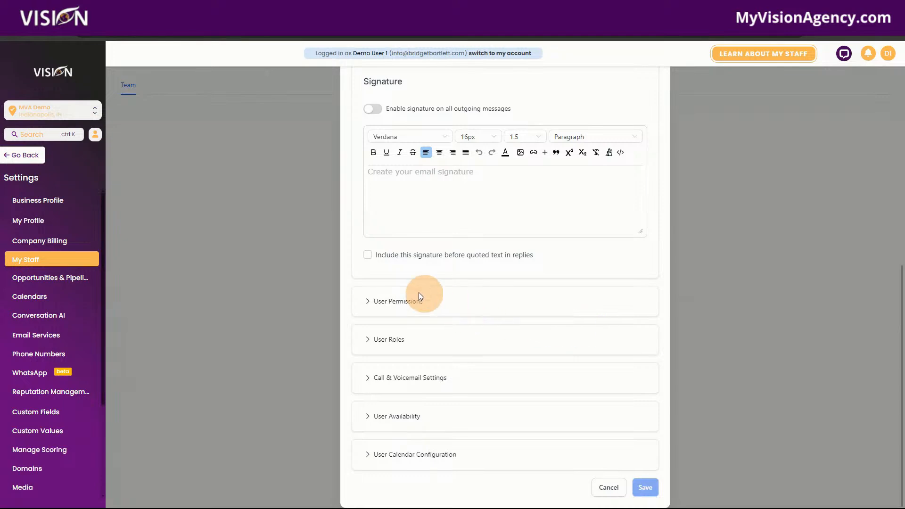
{"action": "left_click", "coordinate": [415, 416]}
{"action": "scroll", "coordinate": [567, 333], "scroll_direction": "down", "scroll_amount": 6}
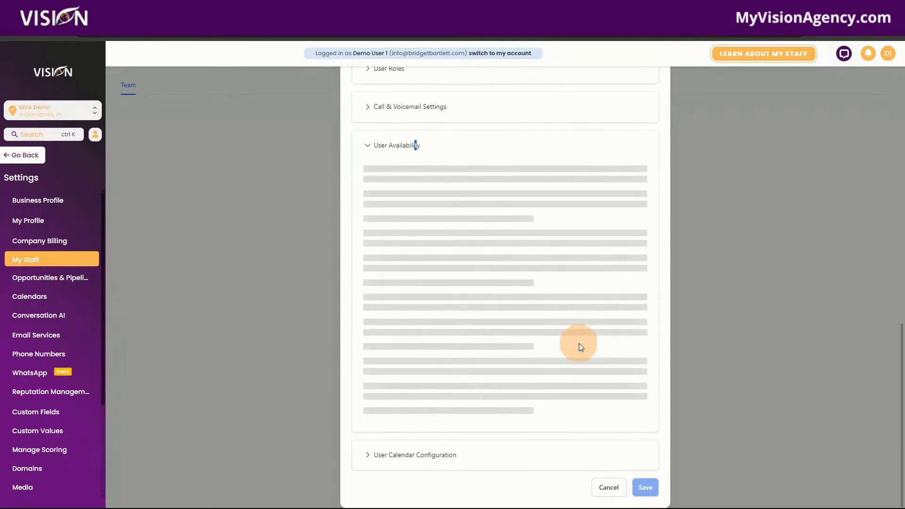
{"action": "scroll", "coordinate": [665, 377], "scroll_direction": "up", "scroll_amount": 6}
{"action": "scroll", "coordinate": [613, 198], "scroll_direction": "up", "scroll_amount": 8}
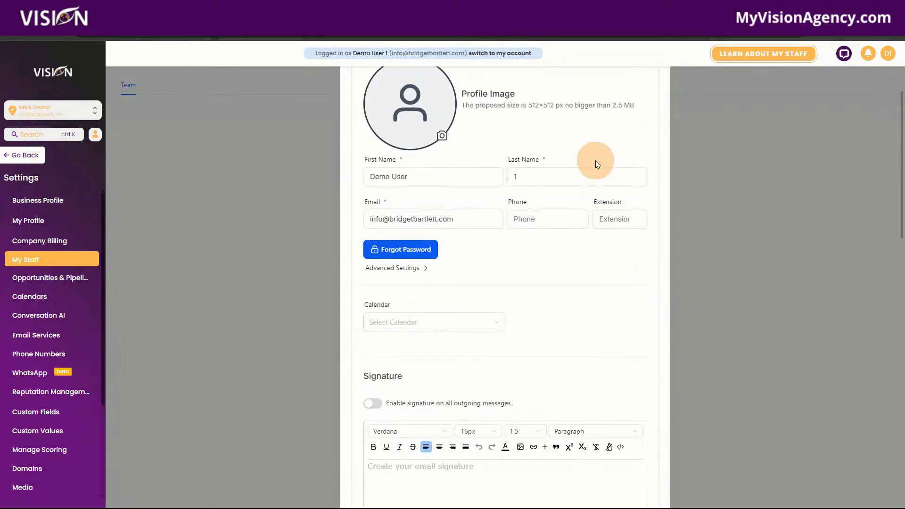
{"action": "scroll", "coordinate": [518, 174], "scroll_direction": "up", "scroll_amount": 1}
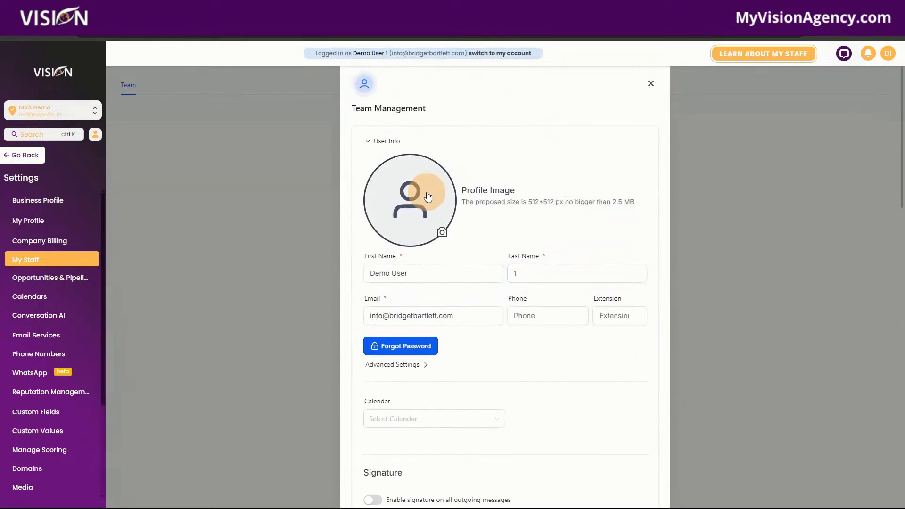
- Leave the settings, open the Lead Magnet funnel under Sites, and open its Optin page for editing
{"action": "left_click", "coordinate": [33, 156]}
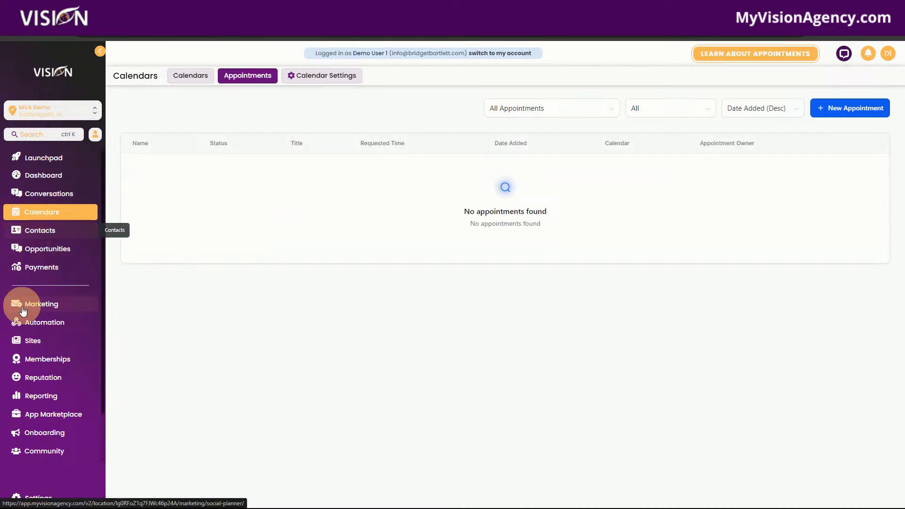
{"action": "left_click", "coordinate": [42, 343]}
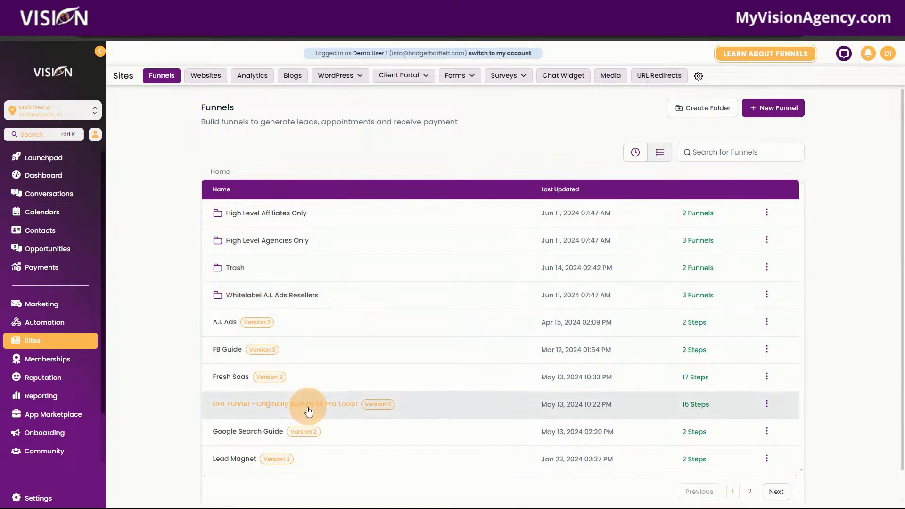
{"action": "left_click", "coordinate": [238, 458]}
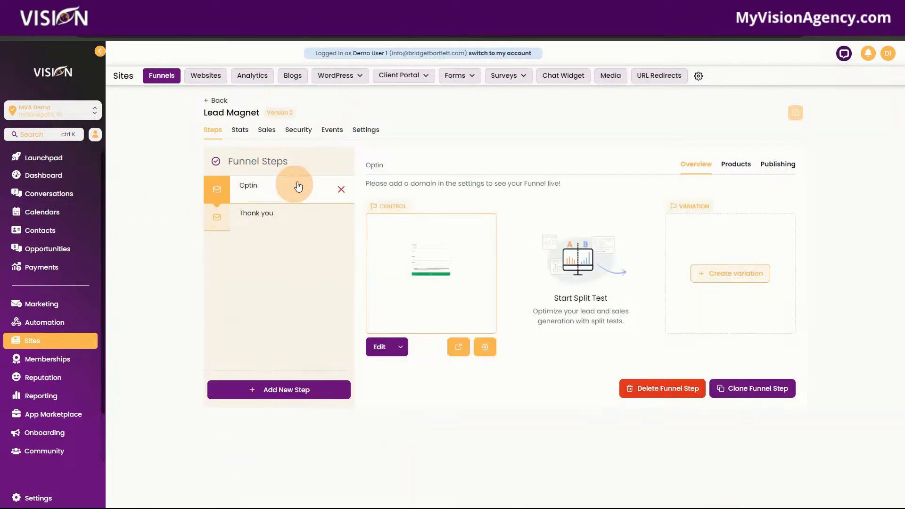
{"action": "left_click", "coordinate": [400, 347]}
{"action": "left_click", "coordinate": [373, 323]}
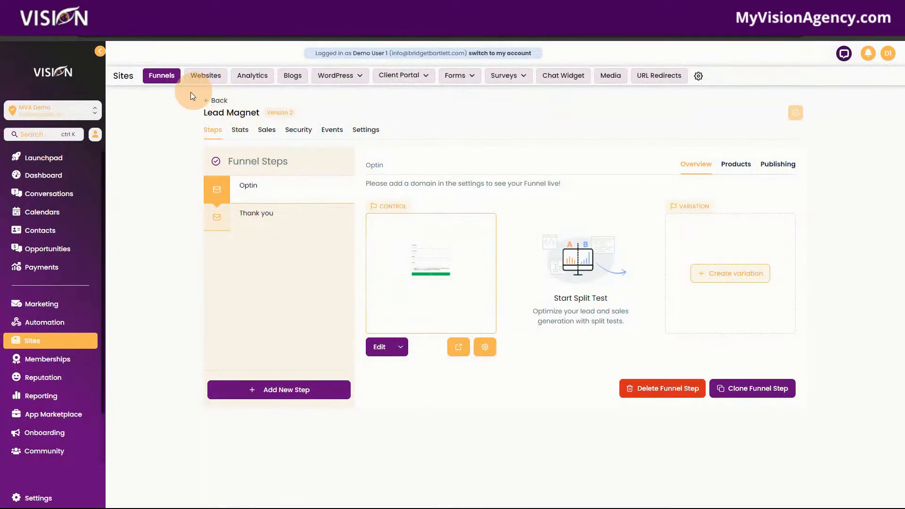
- Open the sharing options for Service Cal 1 in Calendar Settings and copy its embed code
{"action": "left_click", "coordinate": [43, 210]}
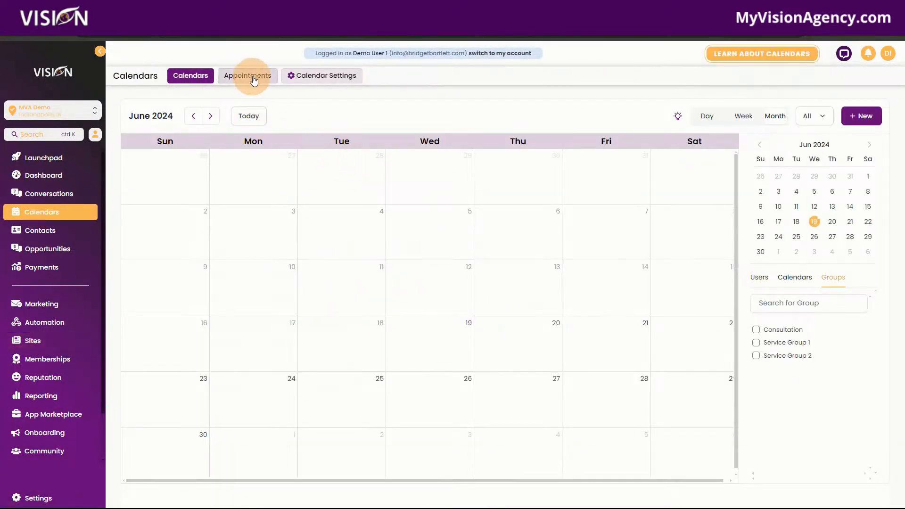
{"action": "left_click", "coordinate": [320, 76]}
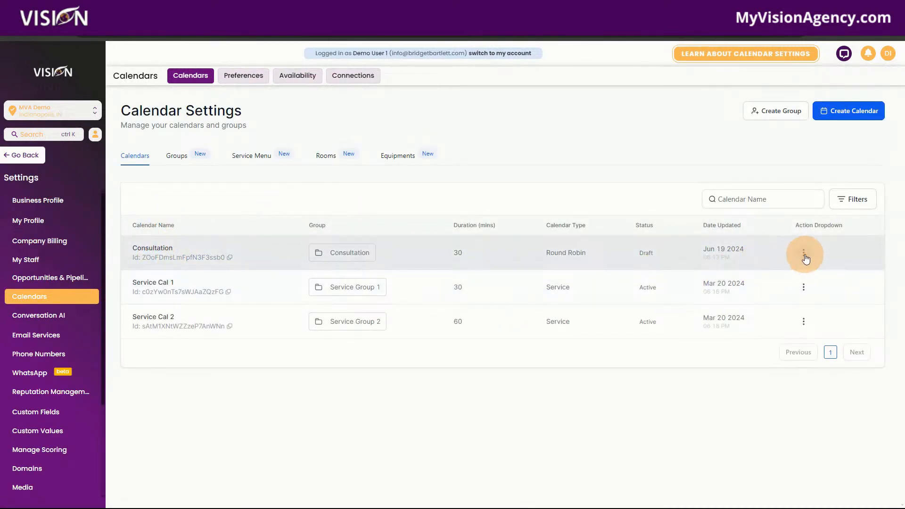
{"action": "left_click", "coordinate": [803, 287]}
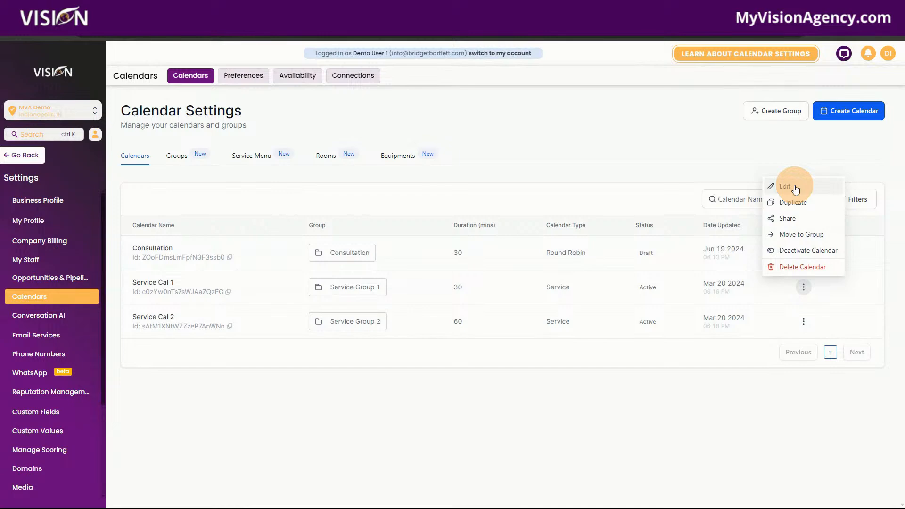
{"action": "left_click", "coordinate": [785, 218]}
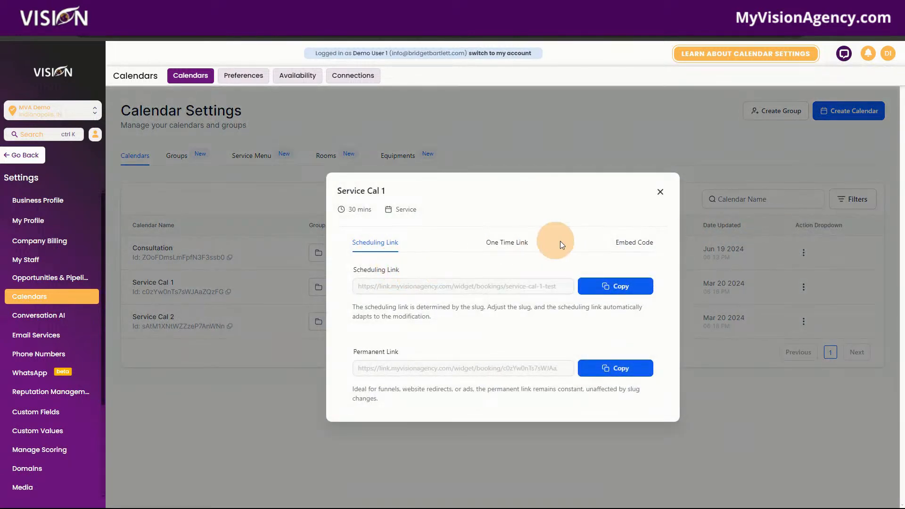
{"action": "left_click", "coordinate": [627, 242]}
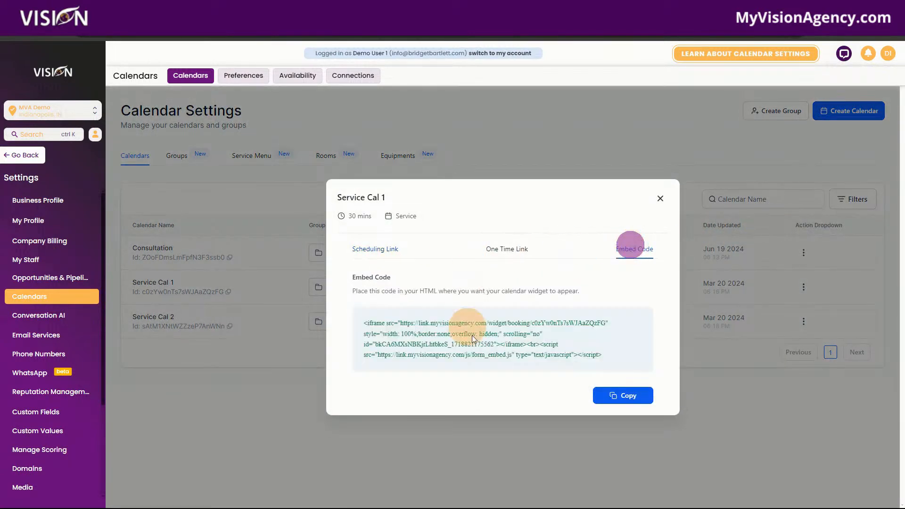
{"action": "left_click", "coordinate": [629, 394]}
- Review the one-time link and scheduling link for Service Cal 1, and close the sharing dialog
{"action": "left_click", "coordinate": [506, 249]}
{"action": "left_click", "coordinate": [372, 272]}
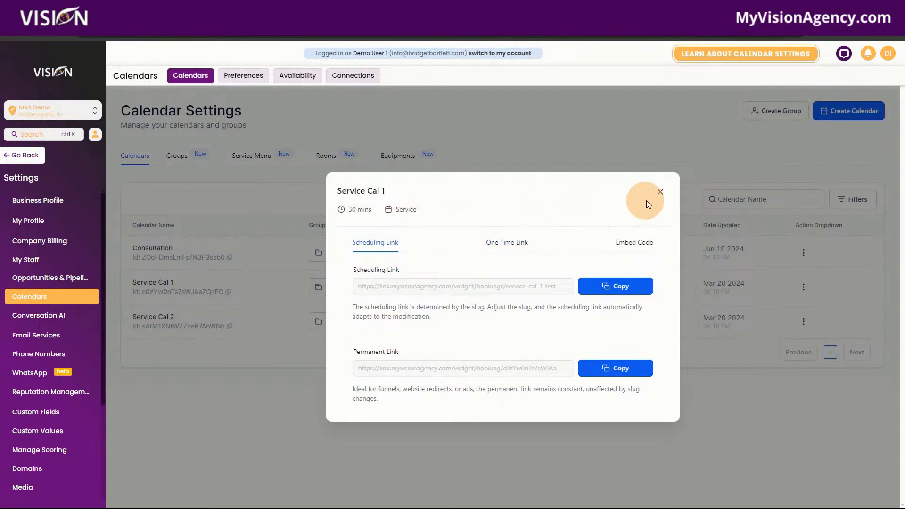
{"action": "left_click", "coordinate": [660, 197]}
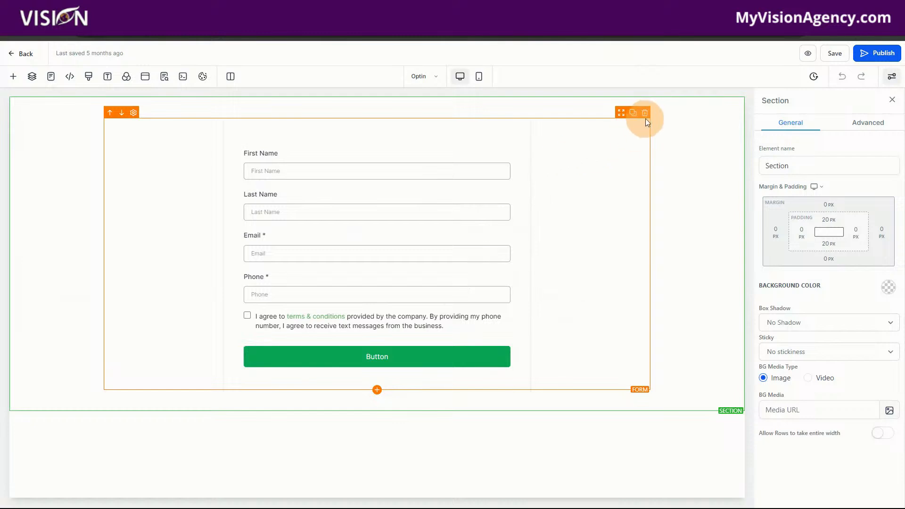
- Delete the form from the Optin page and try to place a Calendar element in the empty column
{"action": "left_click", "coordinate": [646, 114]}
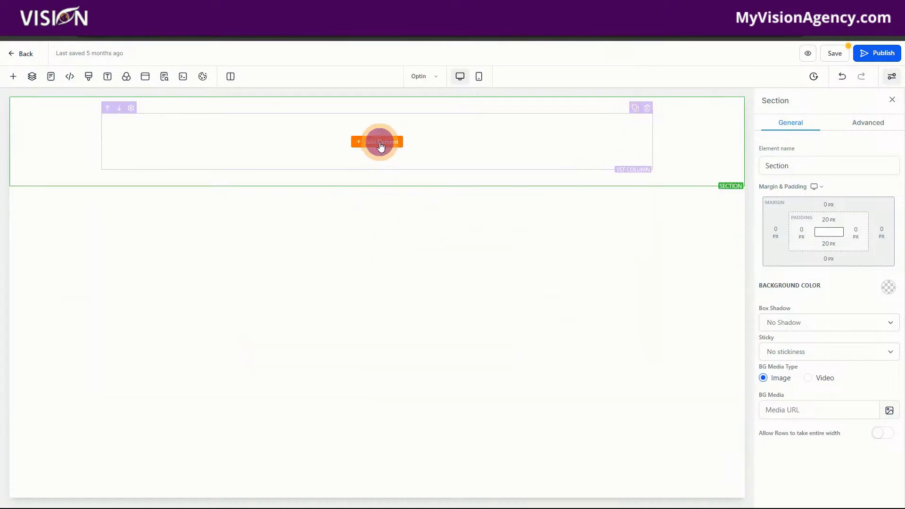
{"action": "left_click", "coordinate": [379, 143]}
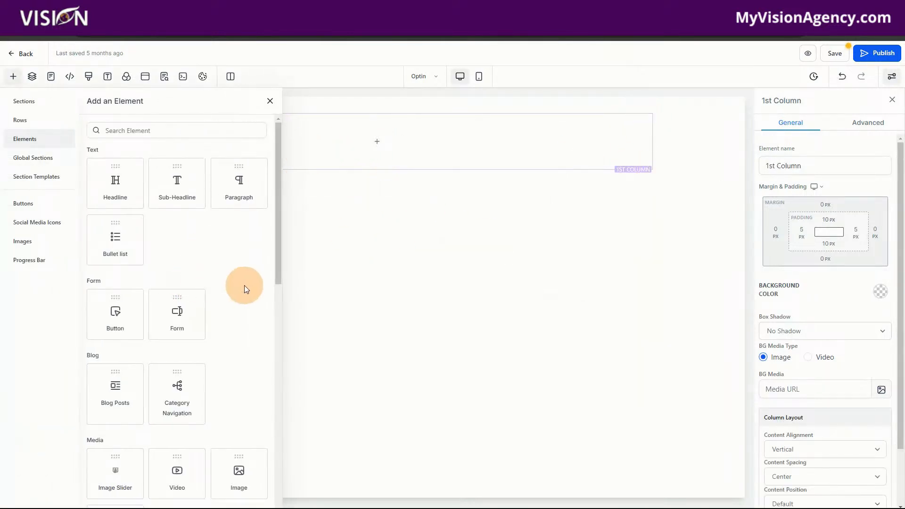
{"action": "scroll", "coordinate": [245, 286], "scroll_direction": "down", "scroll_amount": 10}
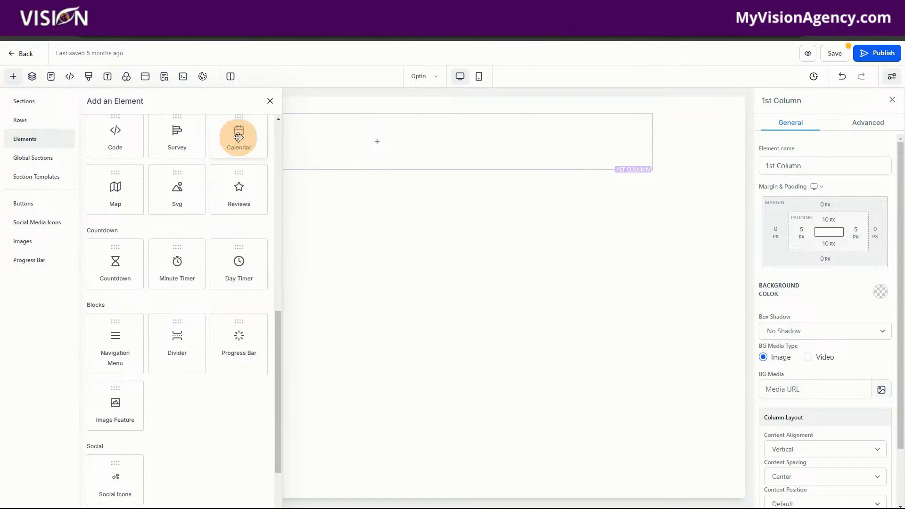
{"action": "left_click_drag", "start_coordinate": [238, 138], "coordinate": [403, 147]}
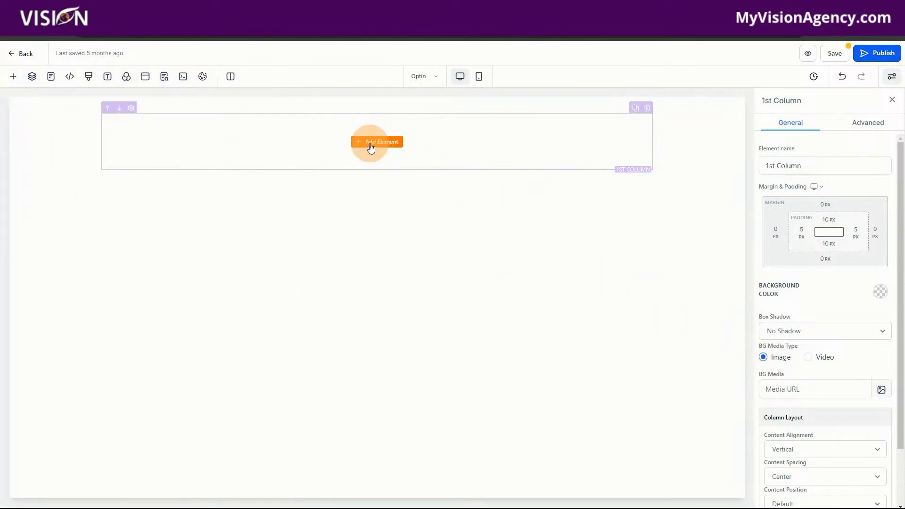
- Find the Calendar element among the Custom elements and add it to the page's empty column
{"action": "left_click", "coordinate": [13, 76]}
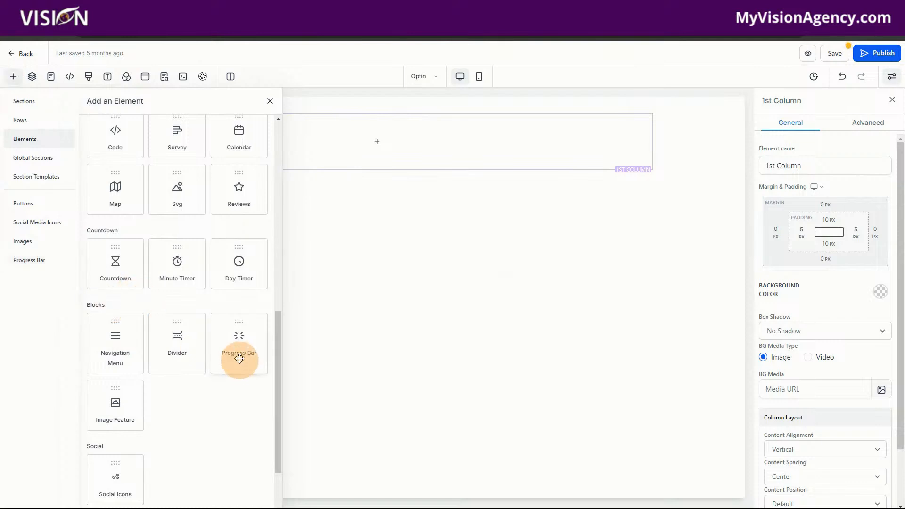
{"action": "scroll", "coordinate": [212, 358], "scroll_direction": "down", "scroll_amount": 2}
{"action": "scroll", "coordinate": [214, 360], "scroll_direction": "up", "scroll_amount": 5}
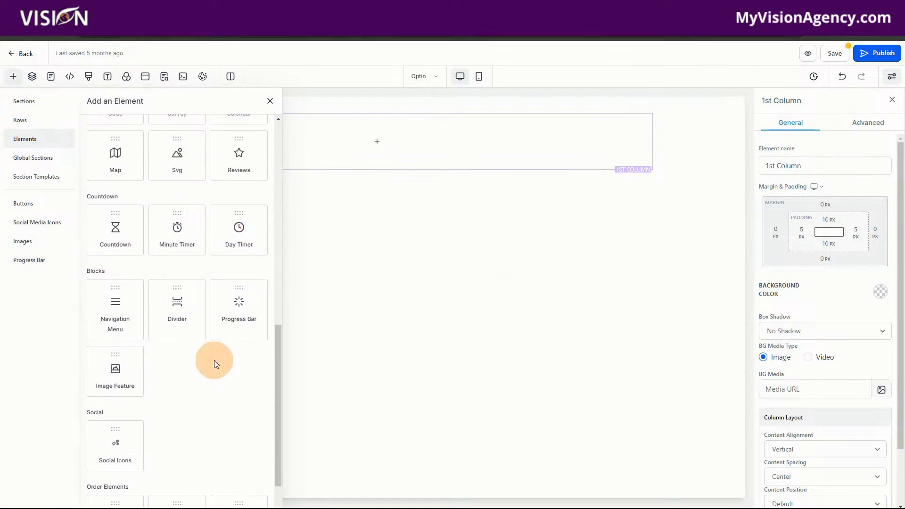
{"action": "scroll", "coordinate": [214, 360], "scroll_direction": "up", "scroll_amount": 6}
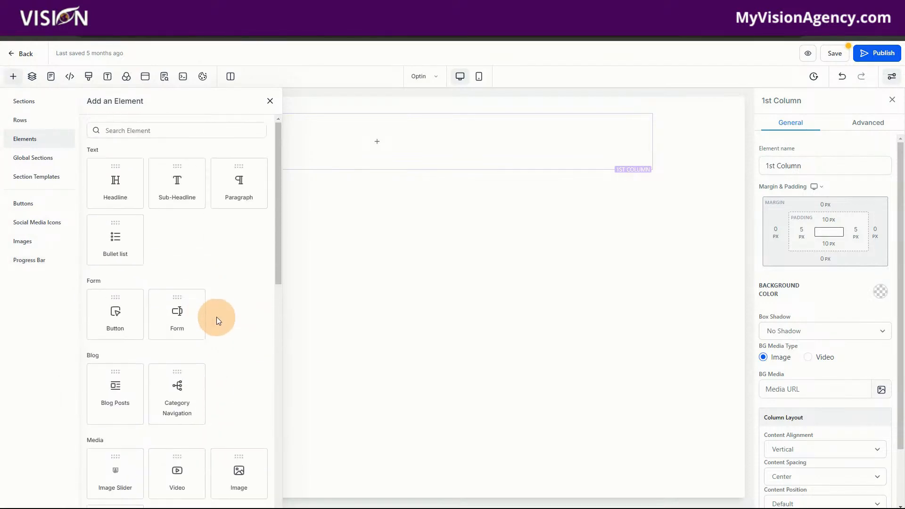
{"action": "scroll", "coordinate": [184, 311], "scroll_direction": "down", "scroll_amount": 8}
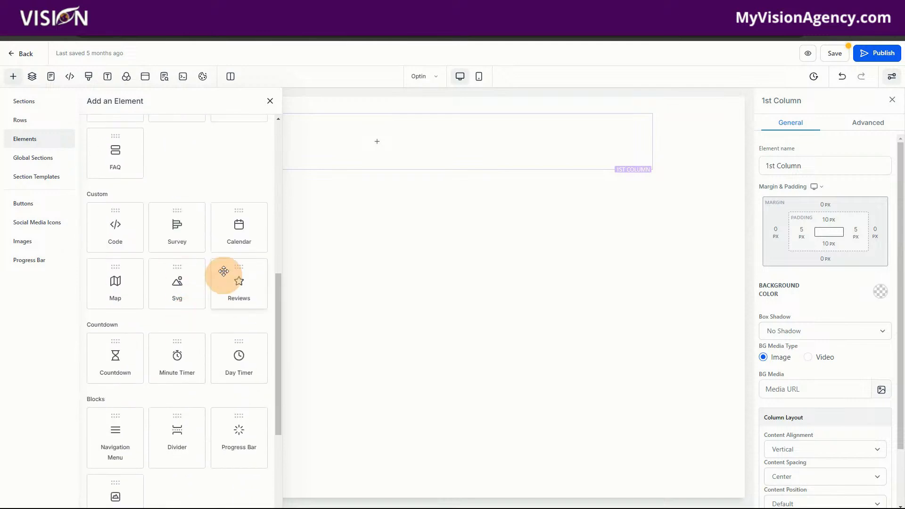
{"action": "left_click_drag", "start_coordinate": [229, 232], "coordinate": [411, 145]}
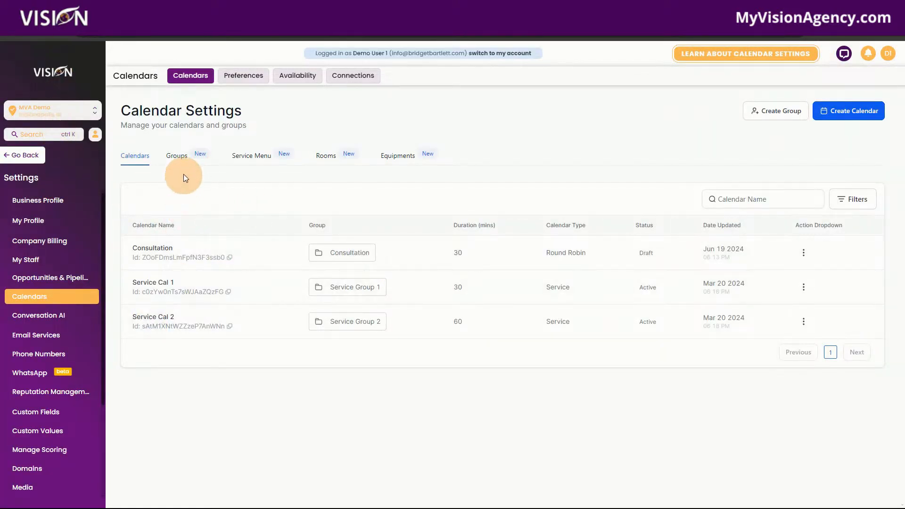
- Compare the calendar groups with the individual calendars listed in Calendar Settings
{"action": "left_click", "coordinate": [190, 160]}
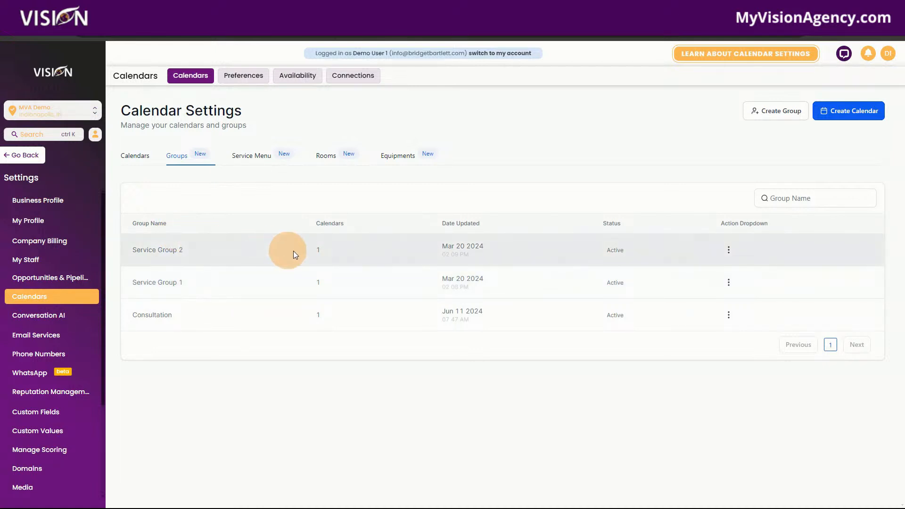
{"action": "left_click", "coordinate": [132, 158]}
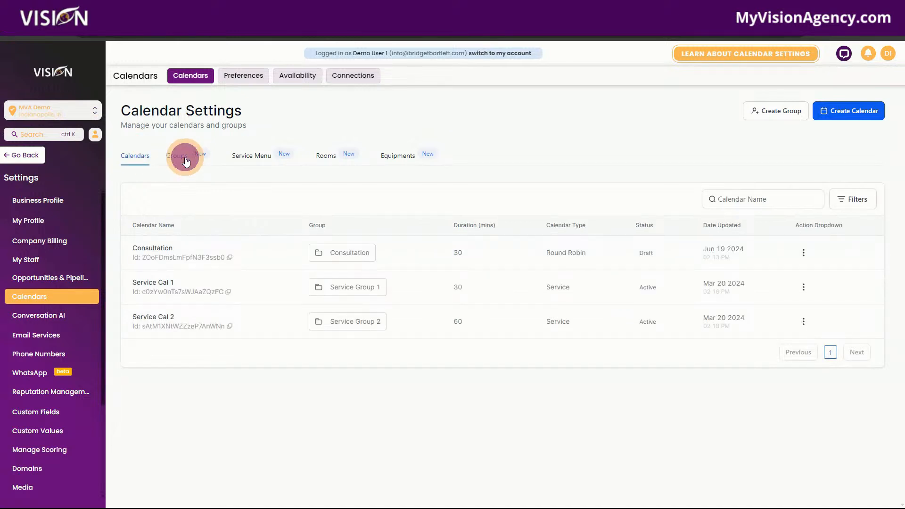
{"action": "left_click", "coordinate": [185, 159]}
{"action": "left_click", "coordinate": [133, 159]}
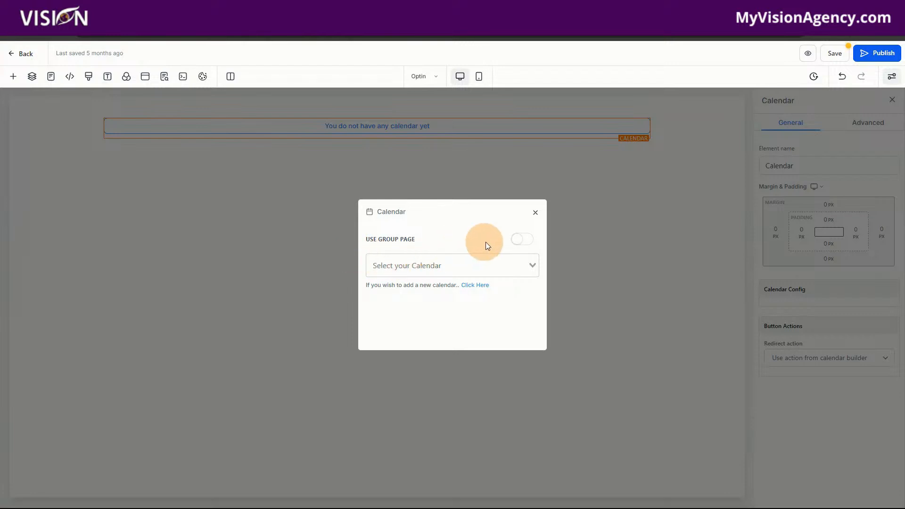
- Set the page's Calendar element to show Service Cal 1, and delete the element from the page
{"action": "left_click", "coordinate": [428, 257]}
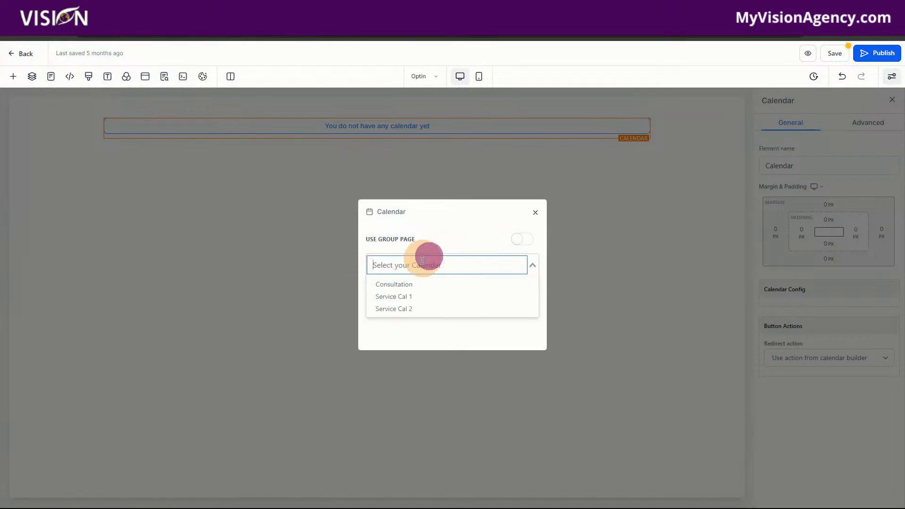
{"action": "left_click", "coordinate": [395, 297]}
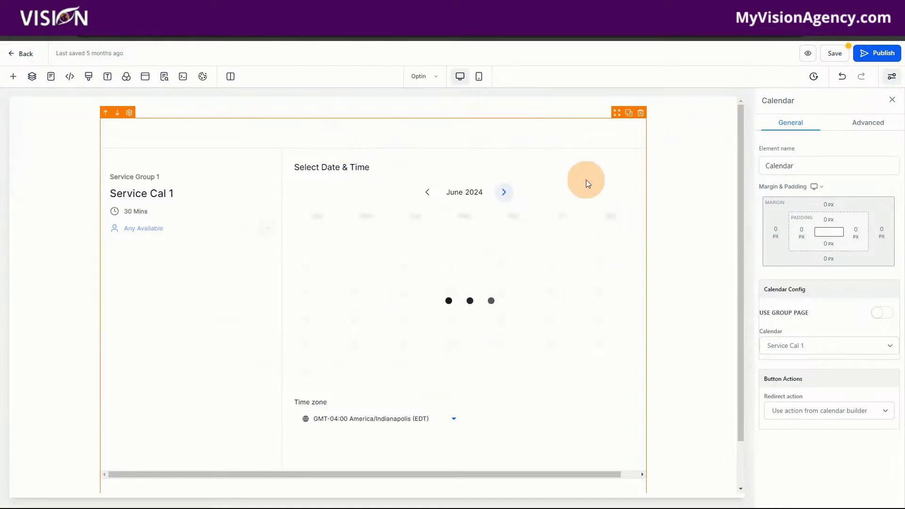
{"action": "left_click", "coordinate": [641, 115]}
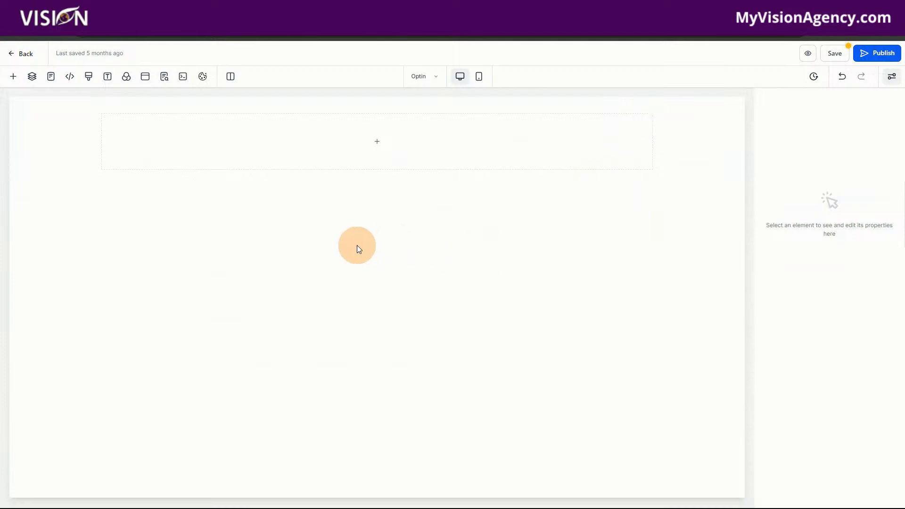
- Add a Code element to the empty column, paste the Service Cal 1 embed code into its editor, and save the code
{"action": "left_click", "coordinate": [371, 147]}
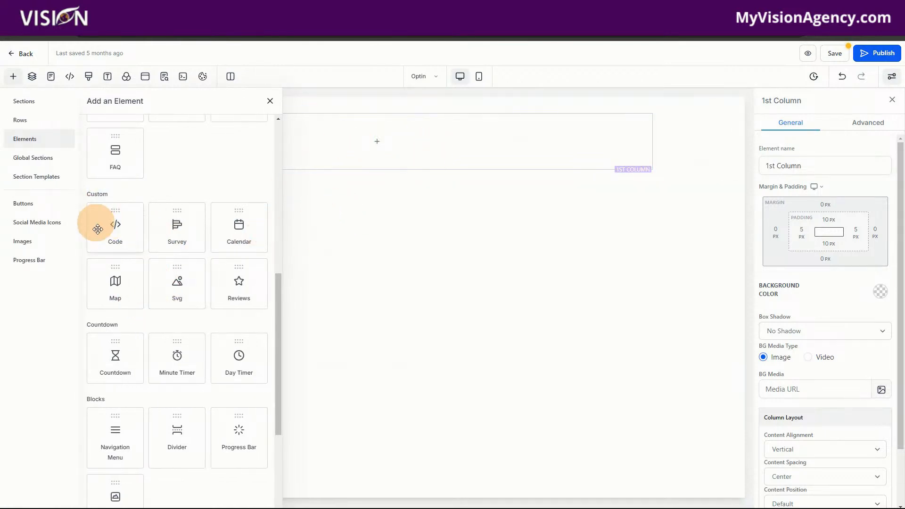
{"action": "left_click_drag", "start_coordinate": [114, 233], "coordinate": [454, 153]}
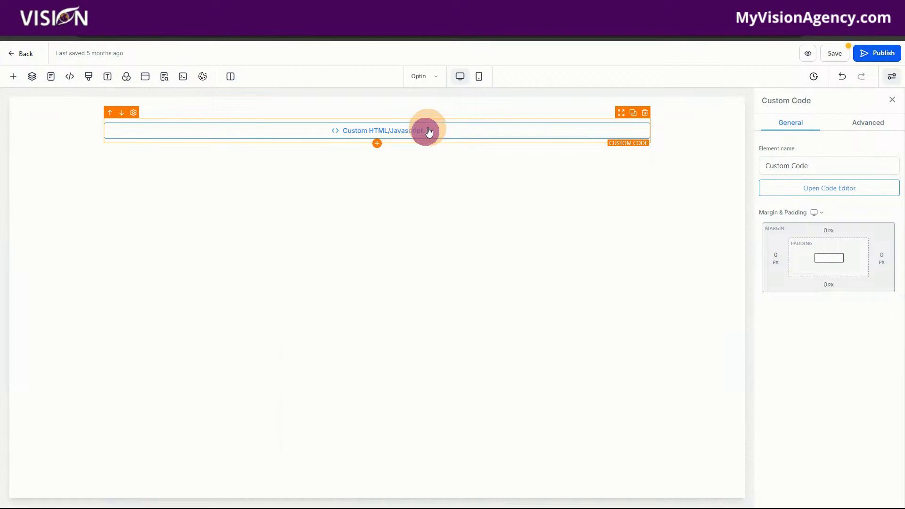
{"action": "left_click", "coordinate": [803, 188]}
{"action": "left_click", "coordinate": [380, 181]}
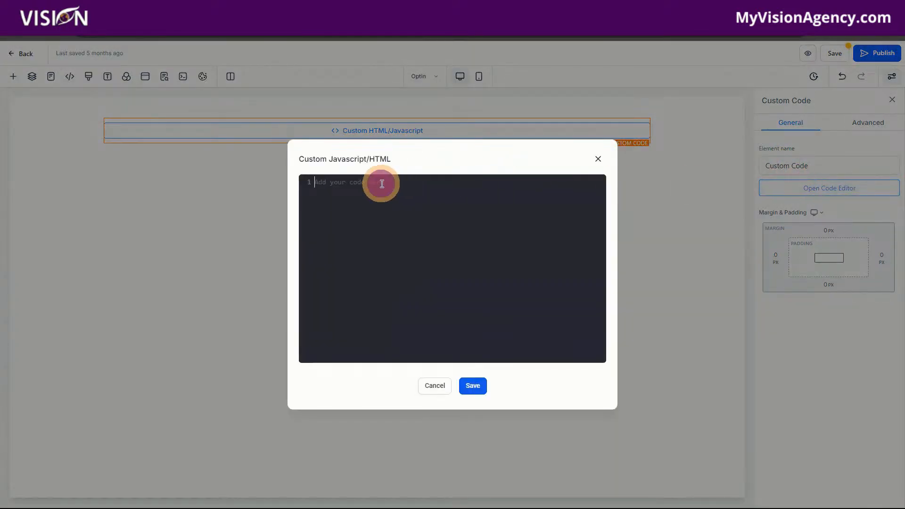
{"action": "key", "text": "ctrl+v"}
{"action": "left_click", "coordinate": [472, 387]}
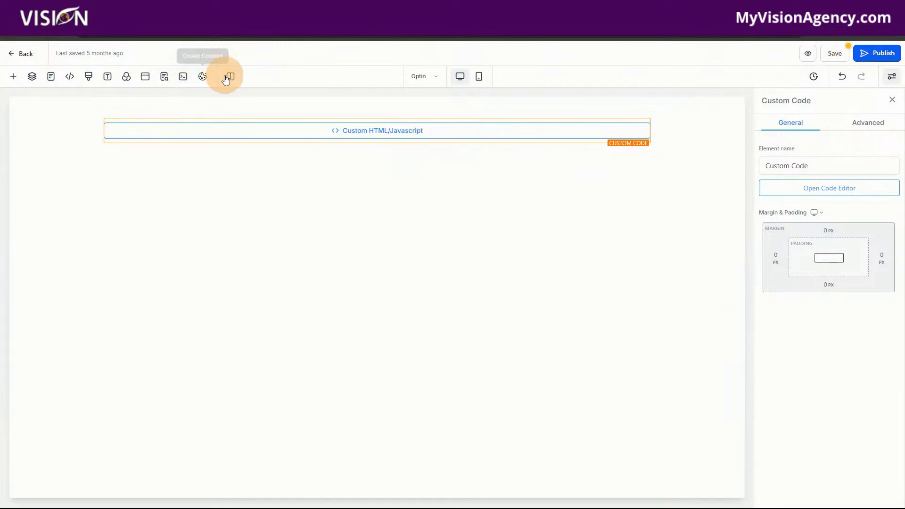
- Render the custom code on the editing canvas and save the Optin page
{"action": "left_click", "coordinate": [183, 78]}
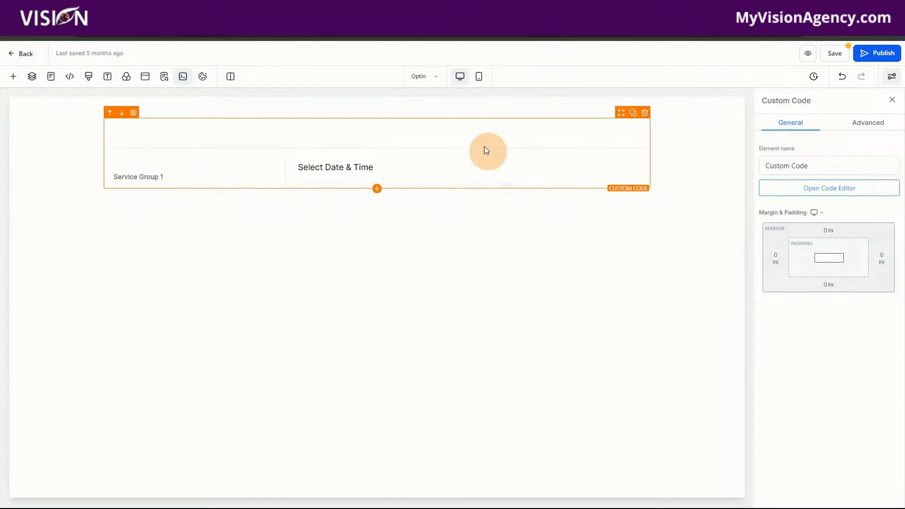
{"action": "left_click", "coordinate": [827, 53]}
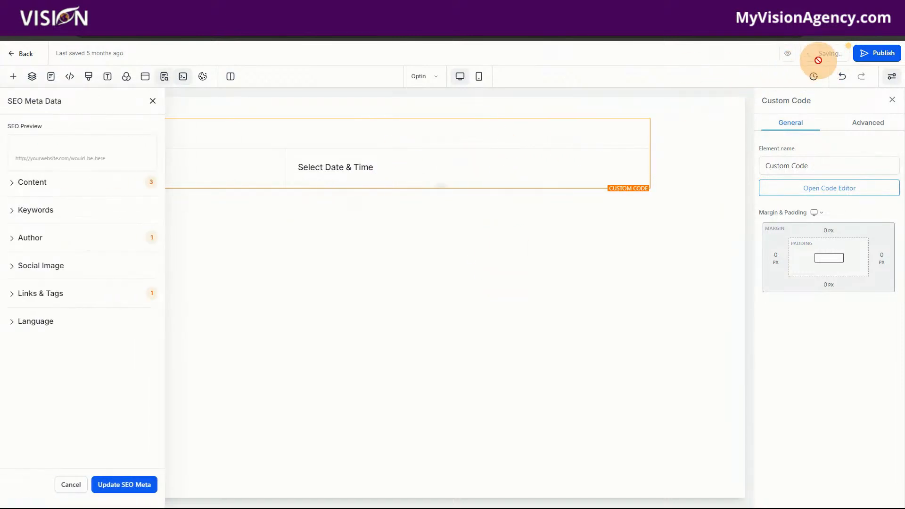
- Preview the Optin page with its embedded Service Cal 1 booking calendar, and return to the Lead Magnet funnel steps
{"action": "left_click", "coordinate": [787, 53]}
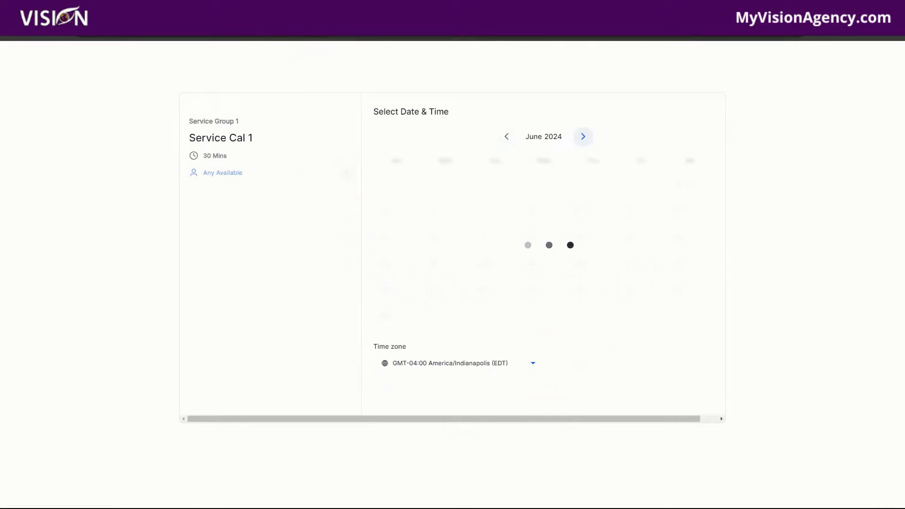
{"action": "left_click", "coordinate": [283, 9]}
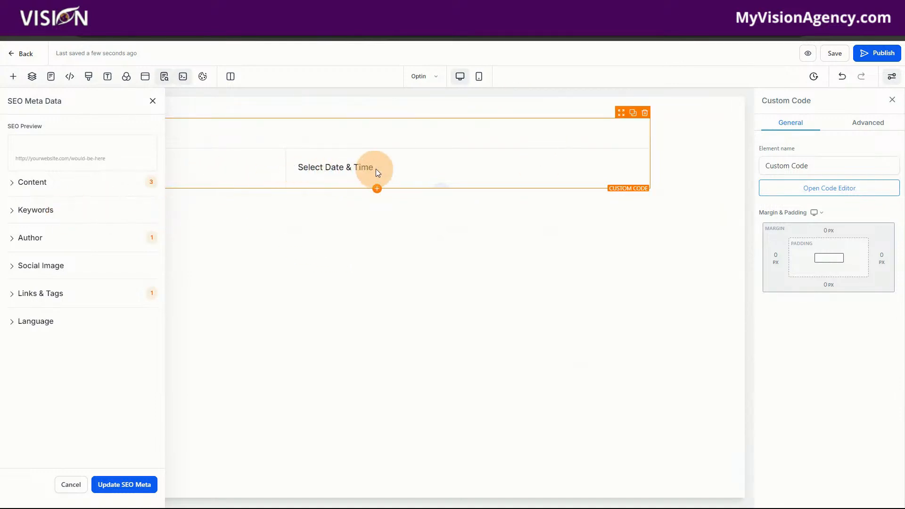
{"action": "left_click", "coordinate": [13, 52]}
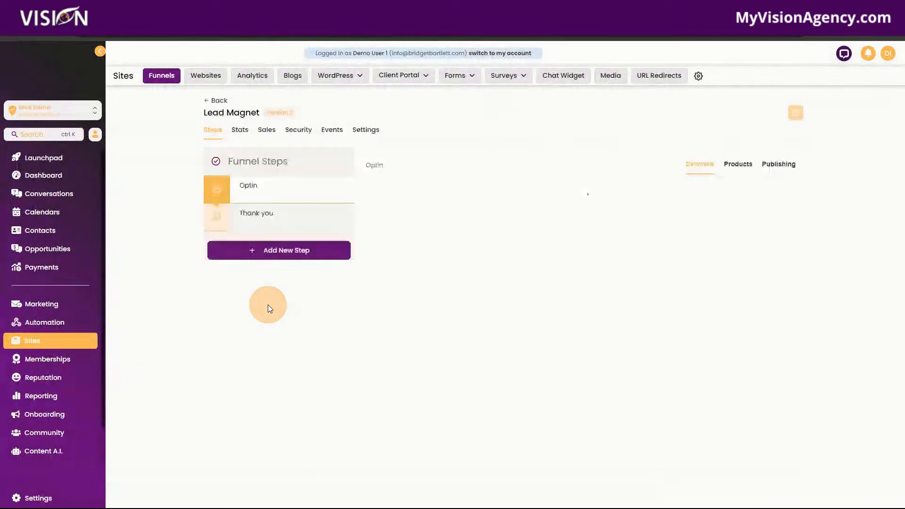
- Go to the Automation workflows list and start creating a workflow from a recipe
{"action": "left_click", "coordinate": [53, 329]}
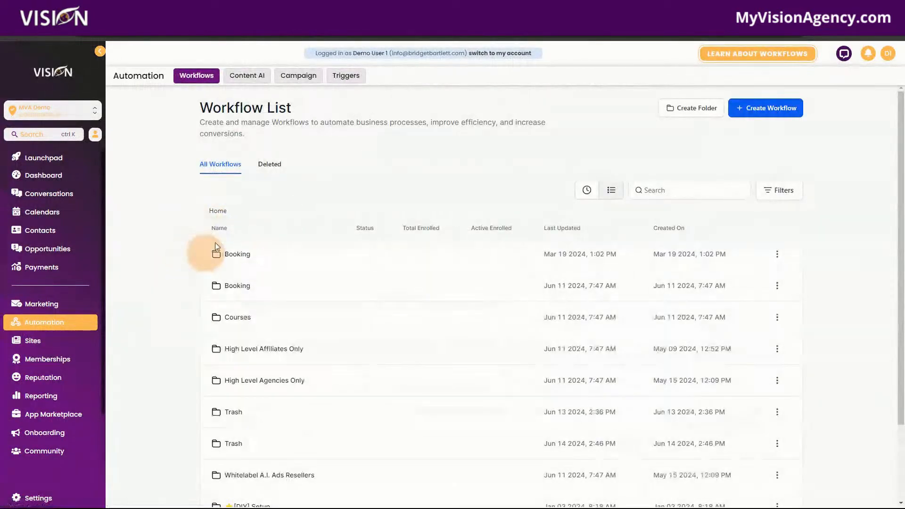
{"action": "left_click", "coordinate": [787, 114]}
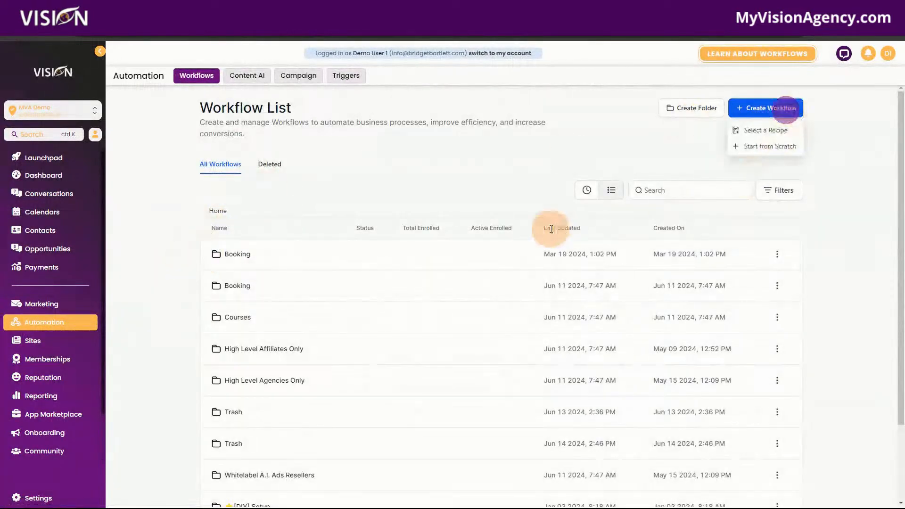
{"action": "left_click", "coordinate": [756, 132]}
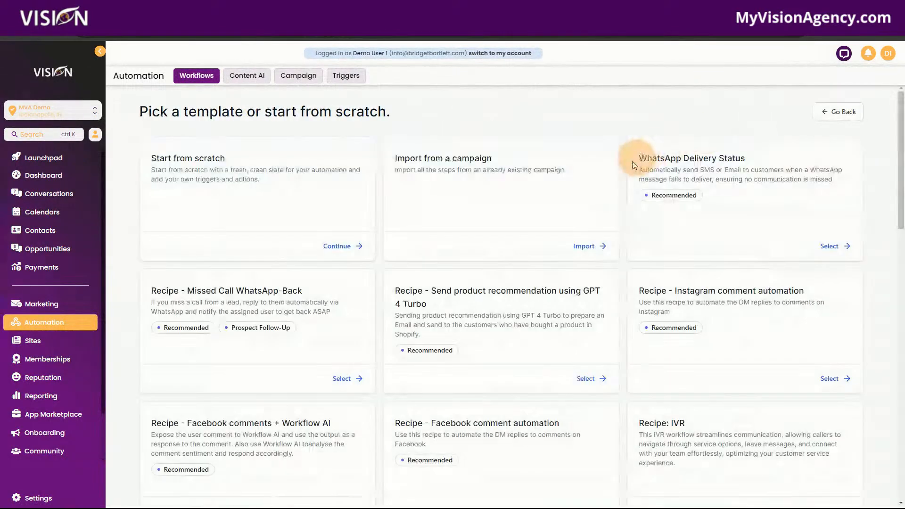
- Look through the workflow recipe templates, including the review request and appointment booking recipes
{"action": "scroll", "coordinate": [489, 302], "scroll_direction": "down", "scroll_amount": 3}
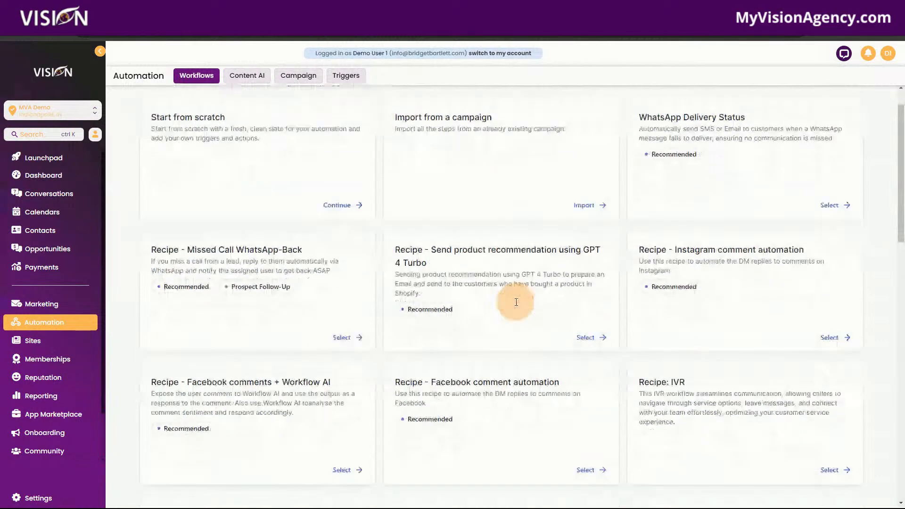
{"action": "scroll", "coordinate": [508, 302], "scroll_direction": "down", "scroll_amount": 2}
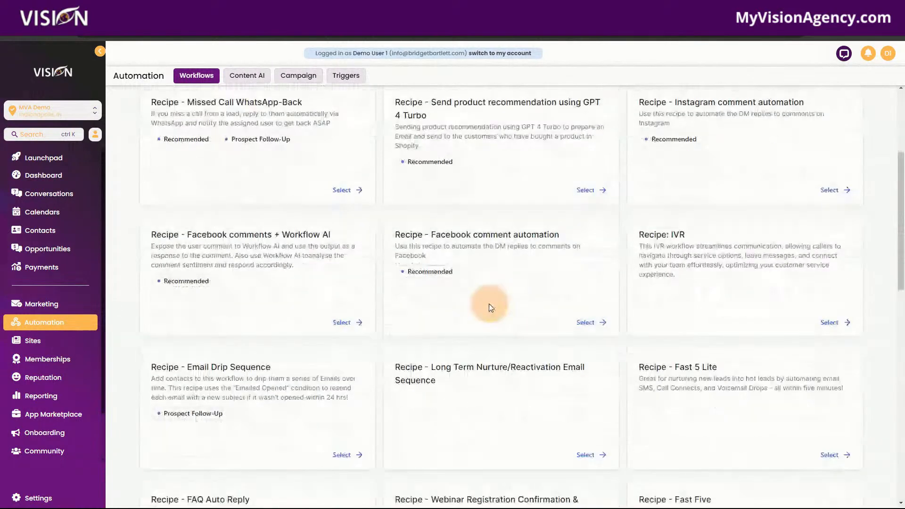
{"action": "scroll", "coordinate": [488, 308], "scroll_direction": "down", "scroll_amount": 1}
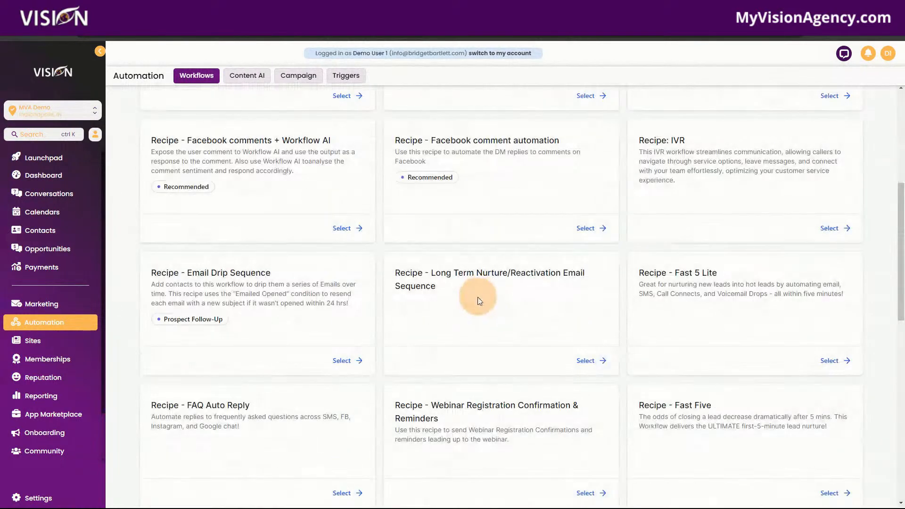
{"action": "scroll", "coordinate": [476, 300], "scroll_direction": "down", "scroll_amount": 2}
{"action": "scroll", "coordinate": [477, 301], "scroll_direction": "up", "scroll_amount": 1}
{"action": "scroll", "coordinate": [478, 300], "scroll_direction": "down", "scroll_amount": 3}
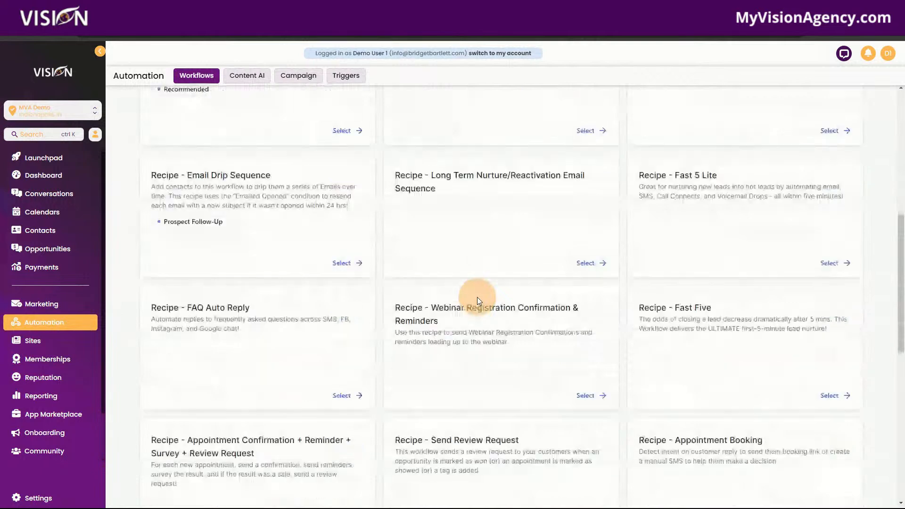
{"action": "scroll", "coordinate": [478, 298], "scroll_direction": "down", "scroll_amount": 2}
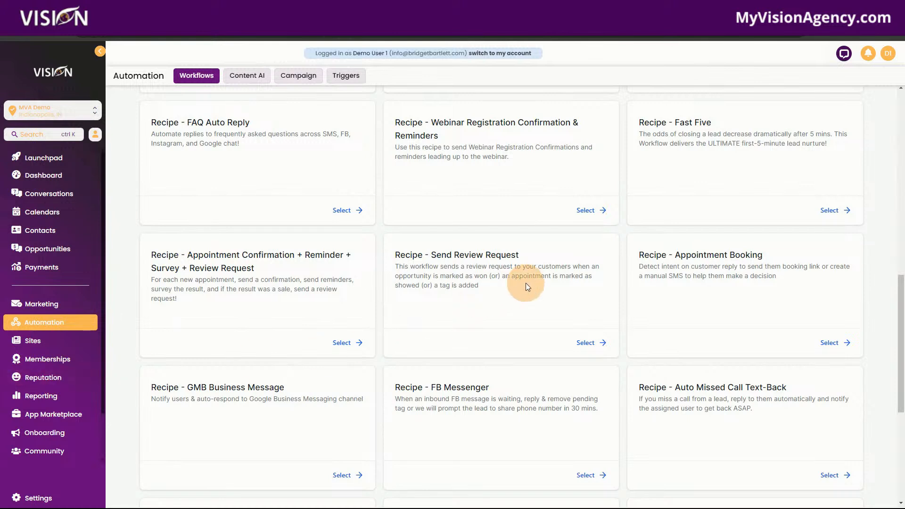
{"action": "scroll", "coordinate": [491, 283], "scroll_direction": "up", "scroll_amount": 1}
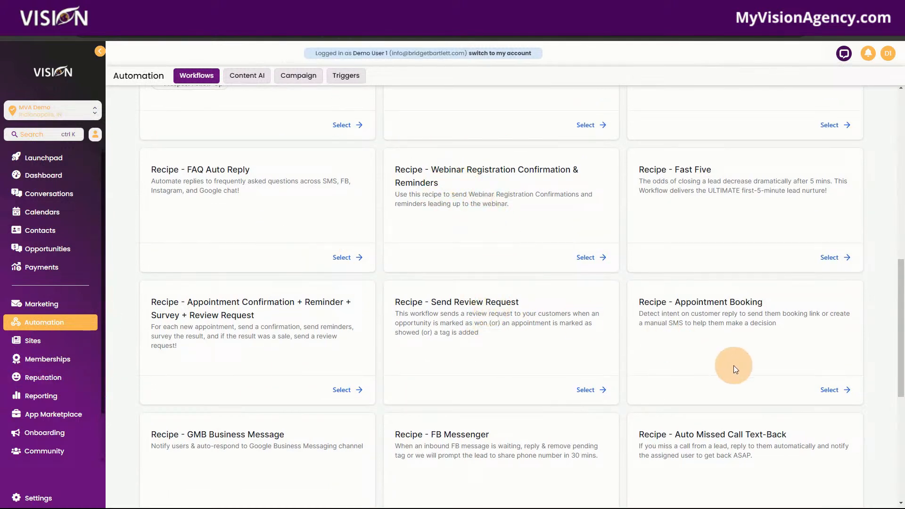
{"action": "scroll", "coordinate": [721, 311], "scroll_direction": "down", "scroll_amount": 1}
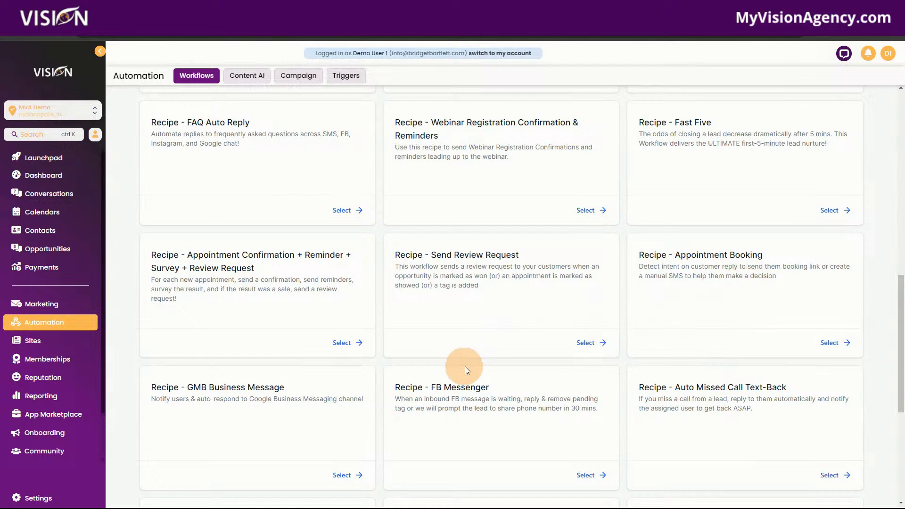
{"action": "scroll", "coordinate": [491, 322], "scroll_direction": "up", "scroll_amount": 3}
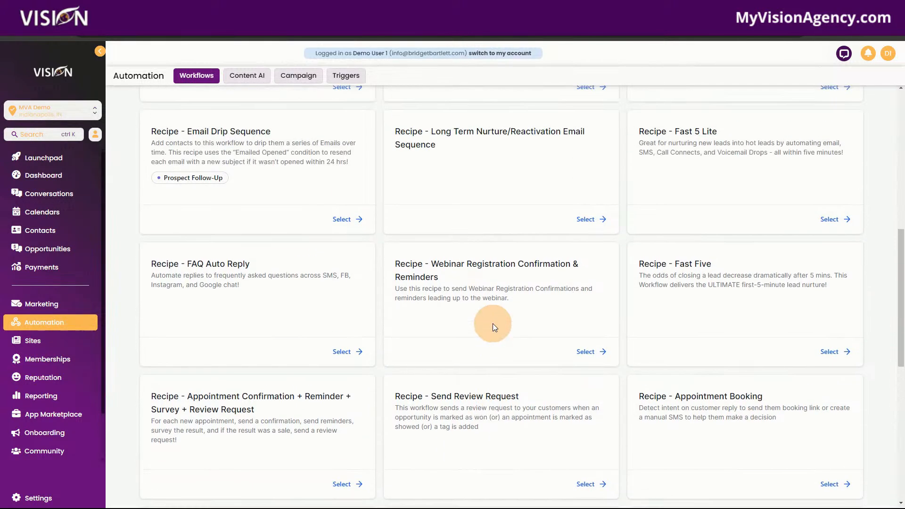
{"action": "scroll", "coordinate": [447, 297], "scroll_direction": "up", "scroll_amount": 2}
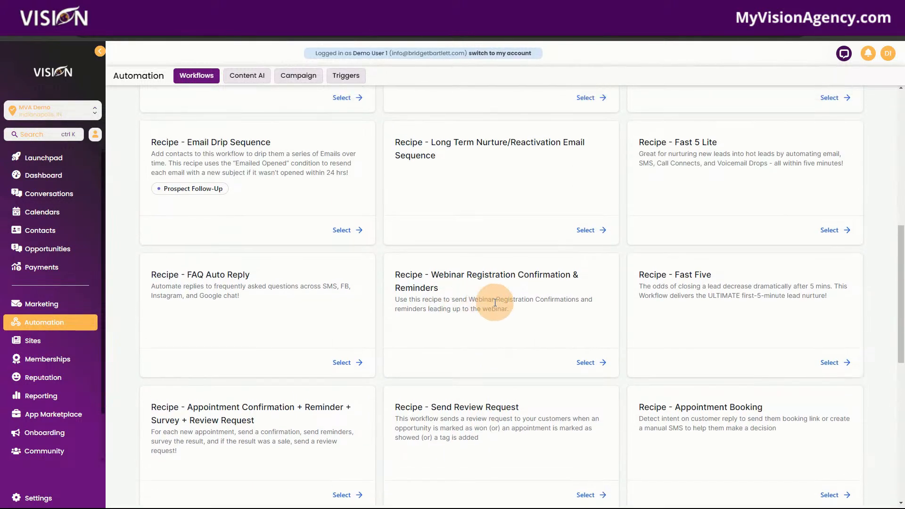
{"action": "scroll", "coordinate": [446, 303], "scroll_direction": "up", "scroll_amount": 5}
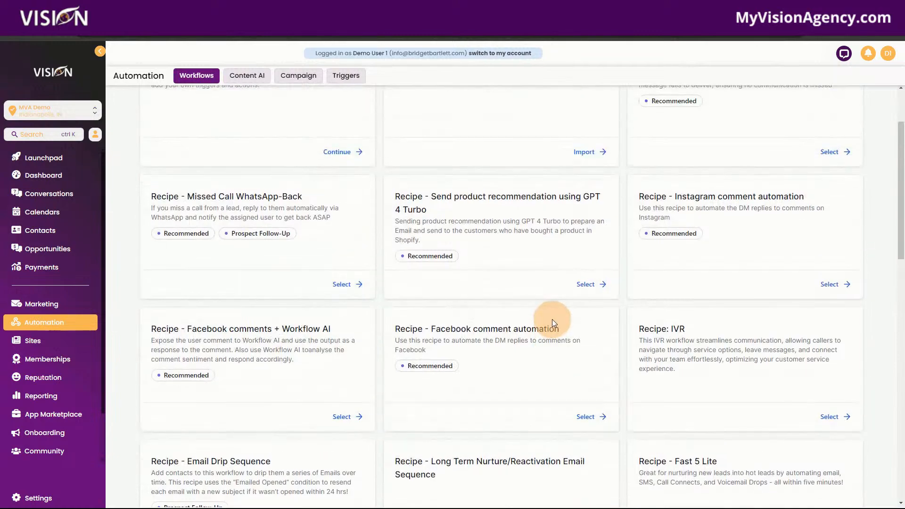
{"action": "scroll", "coordinate": [542, 317], "scroll_direction": "up", "scroll_amount": 1}
{"action": "scroll", "coordinate": [542, 317], "scroll_direction": "down", "scroll_amount": 2}
{"action": "scroll", "coordinate": [542, 317], "scroll_direction": "up", "scroll_amount": 3}
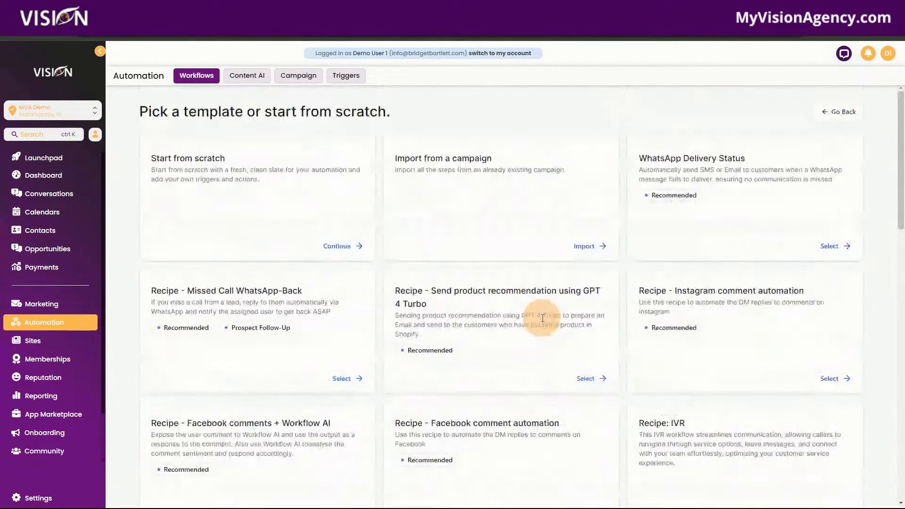
- Create a workflow from the Recipe - Appointment Confirmation + Reminder template and dismiss the re-entry notice
{"action": "scroll", "coordinate": [543, 319], "scroll_direction": "down", "scroll_amount": 10}
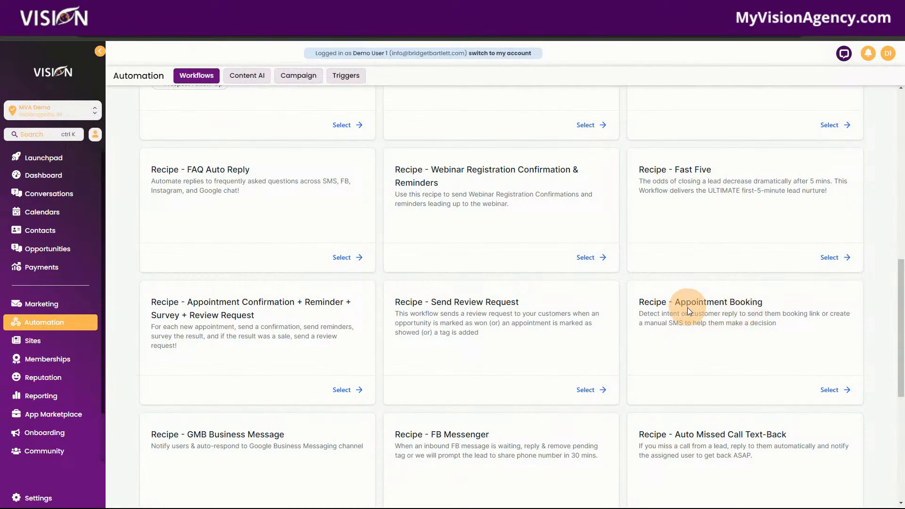
{"action": "scroll", "coordinate": [688, 320], "scroll_direction": "down", "scroll_amount": 3}
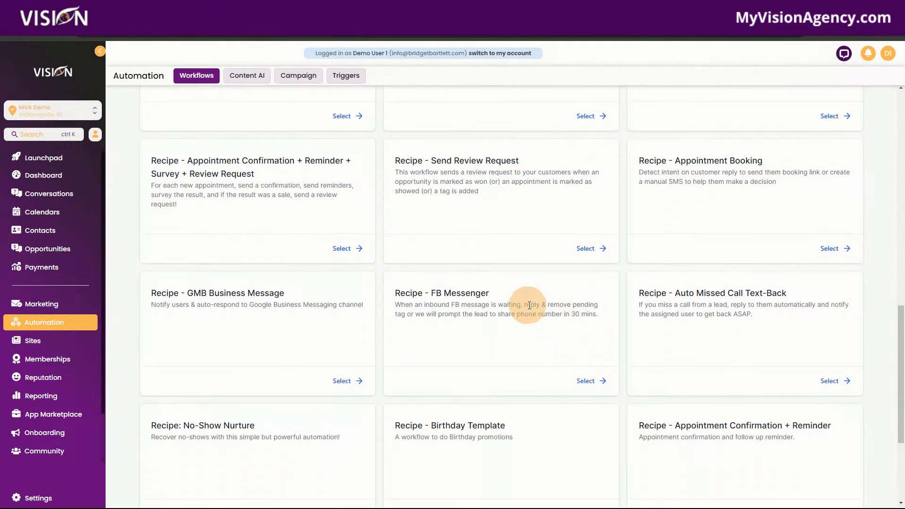
{"action": "scroll", "coordinate": [700, 413], "scroll_direction": "down", "scroll_amount": 3}
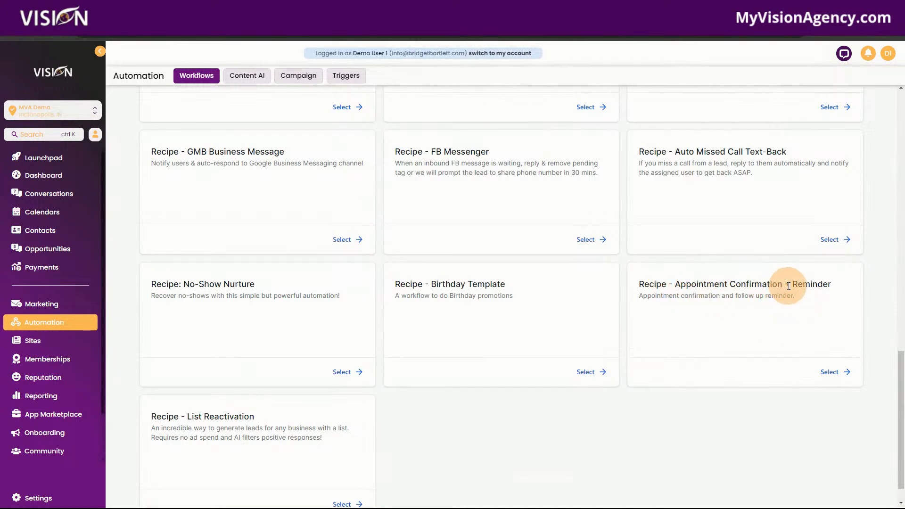
{"action": "scroll", "coordinate": [536, 338], "scroll_direction": "up", "scroll_amount": 1}
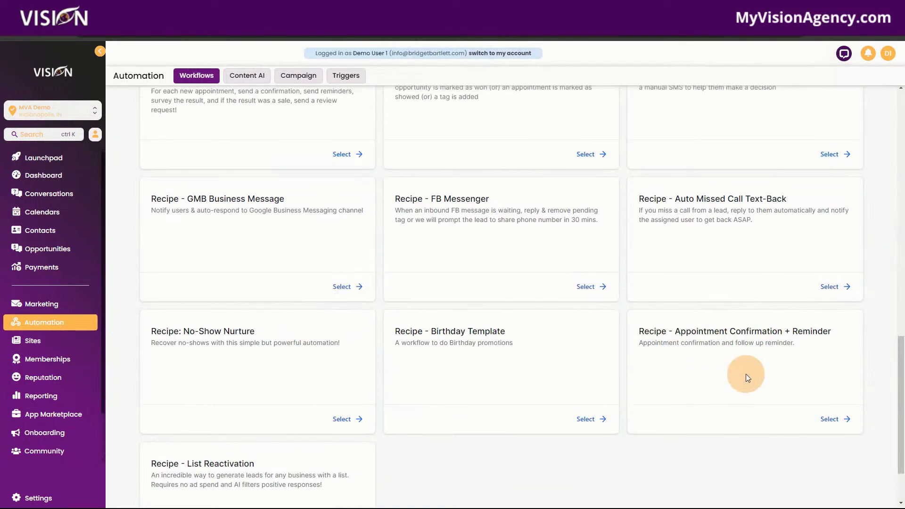
{"action": "left_click", "coordinate": [829, 418]}
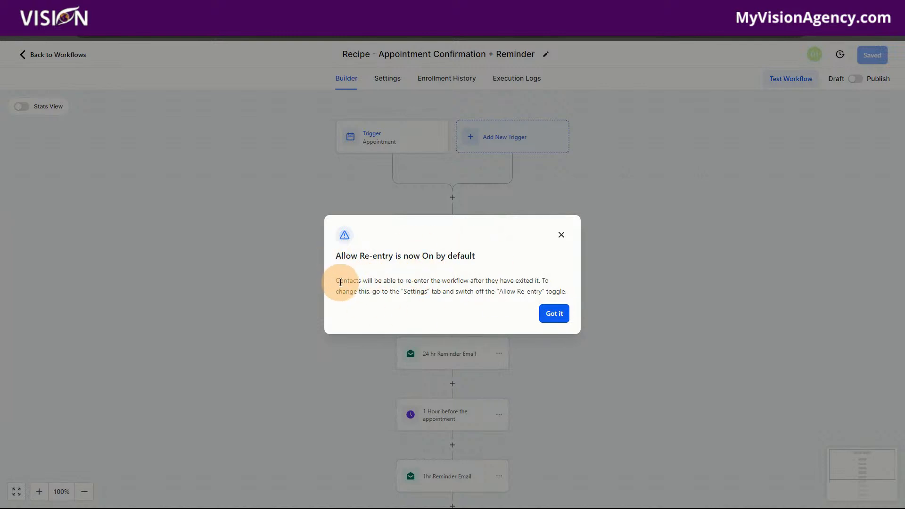
{"action": "left_click", "coordinate": [554, 313]}
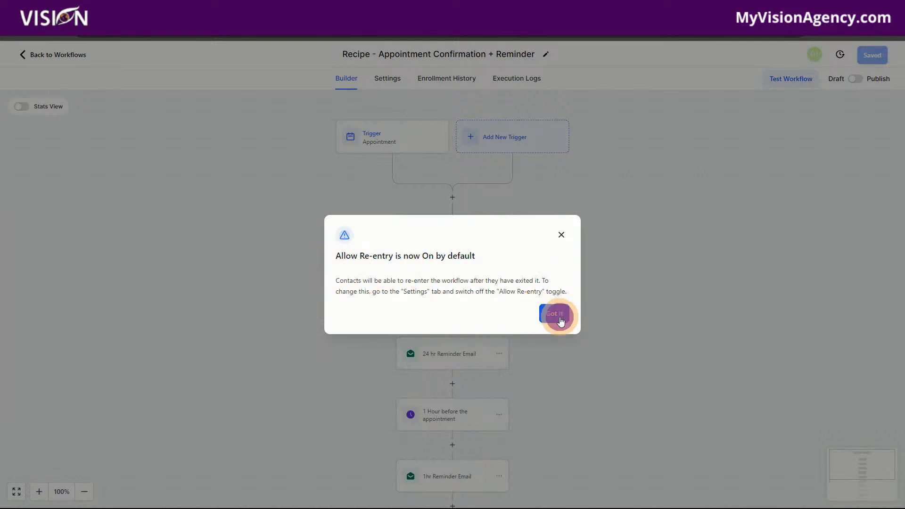
- Turn on Allow re-entry in the workflow's settings and save the workflow
{"action": "left_click", "coordinate": [385, 77]}
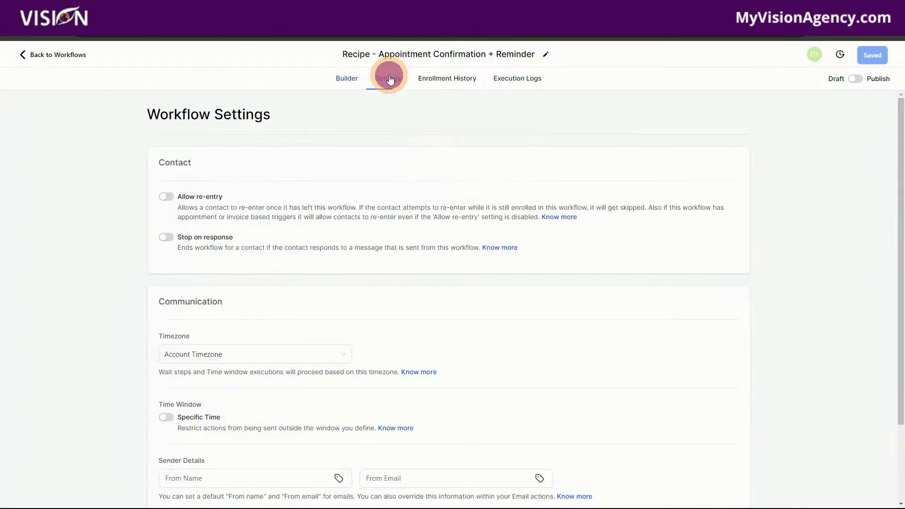
{"action": "left_click", "coordinate": [166, 198]}
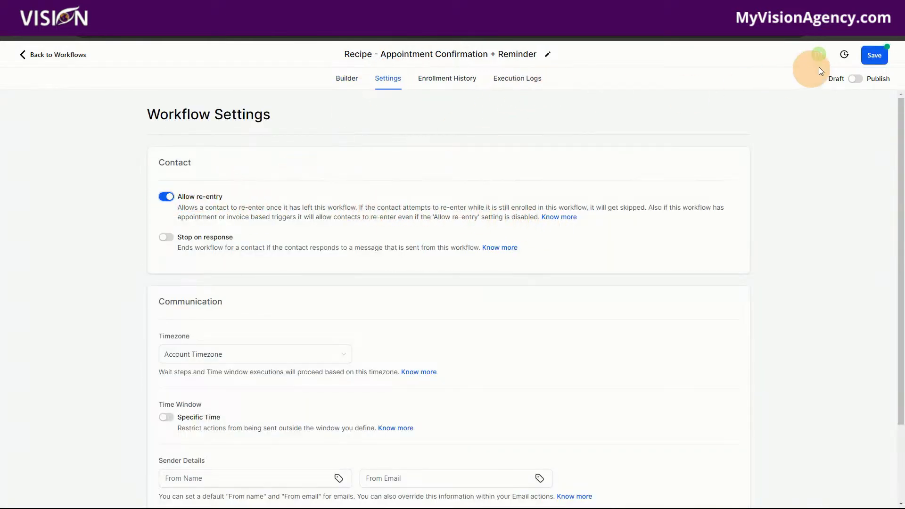
{"action": "left_click", "coordinate": [874, 56]}
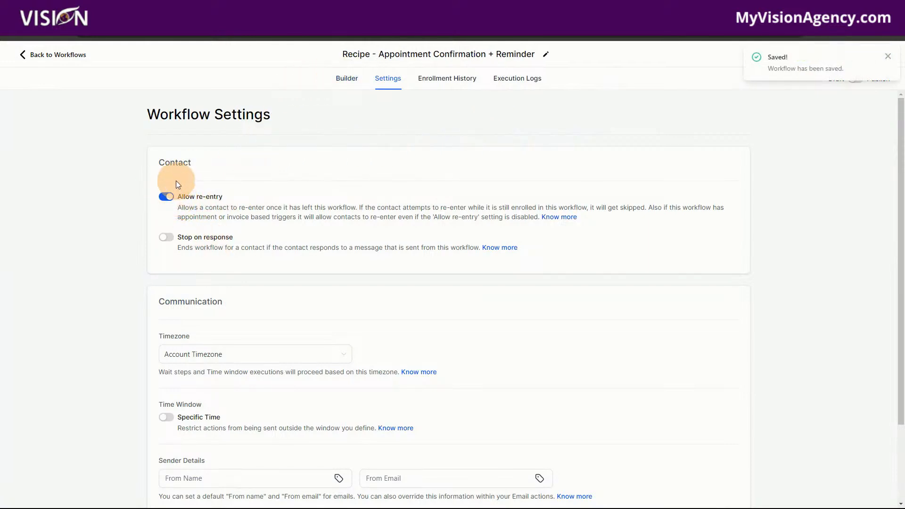
- Turn off Allow re-entry in the workflow's settings, save the workflow, and return to its builder
{"action": "left_click", "coordinate": [339, 77]}
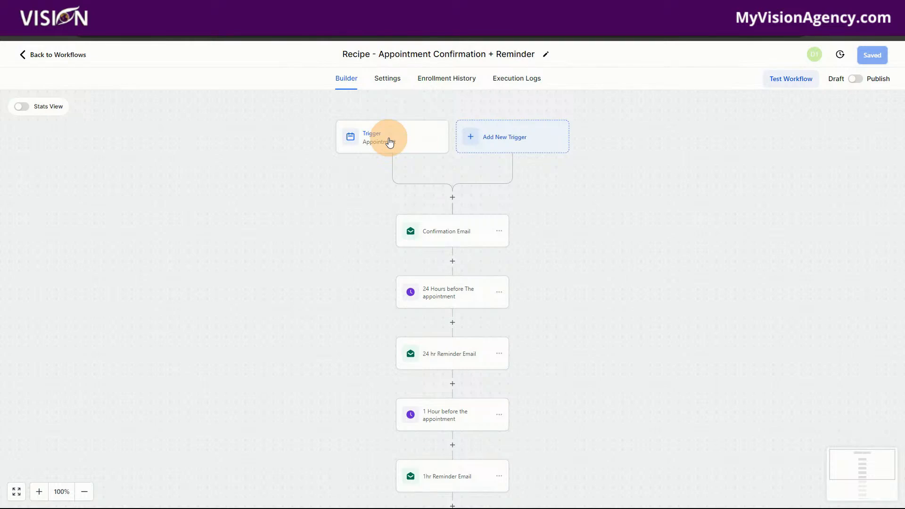
{"action": "left_click", "coordinate": [387, 79]}
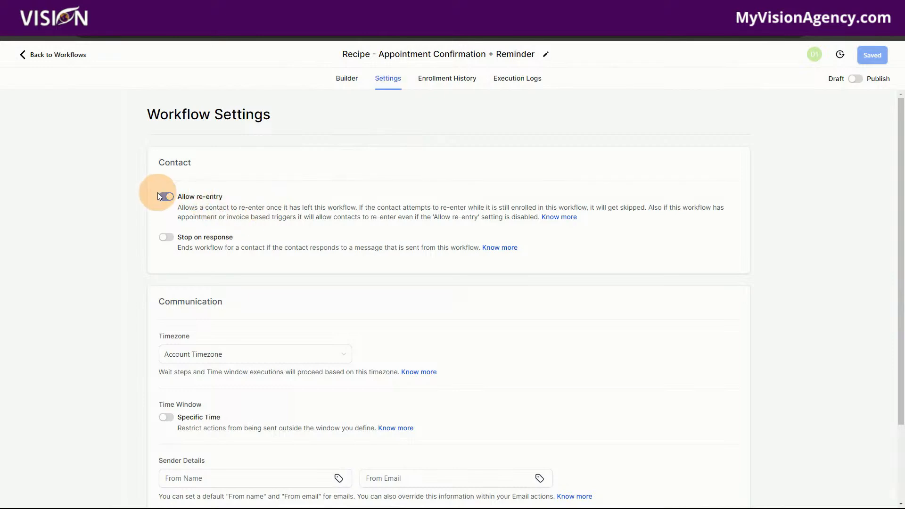
{"action": "left_click", "coordinate": [162, 196]}
{"action": "left_click", "coordinate": [351, 81]}
{"action": "left_click", "coordinate": [873, 55]}
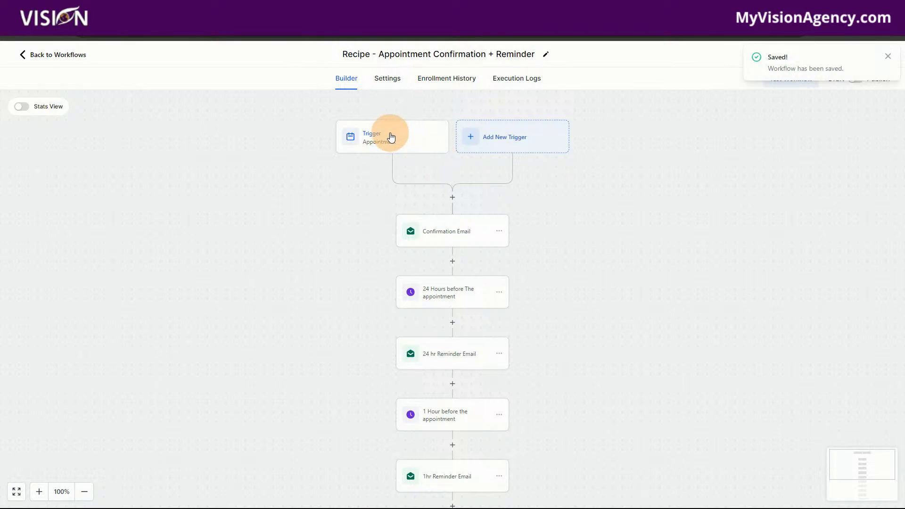
{"action": "left_click", "coordinate": [391, 82]}
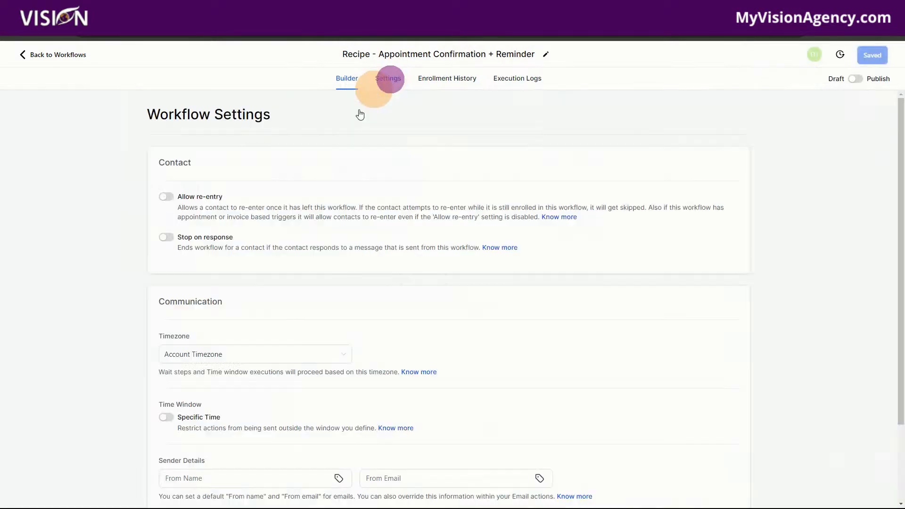
{"action": "left_click", "coordinate": [347, 83]}
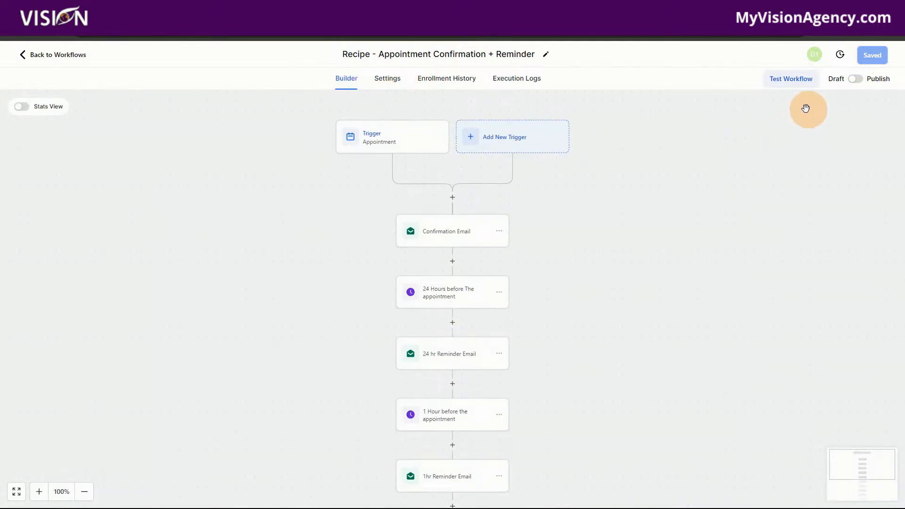
- Review the Appointment trigger's status filter options, keep confirmed, and save the trigger
{"action": "left_click", "coordinate": [377, 142]}
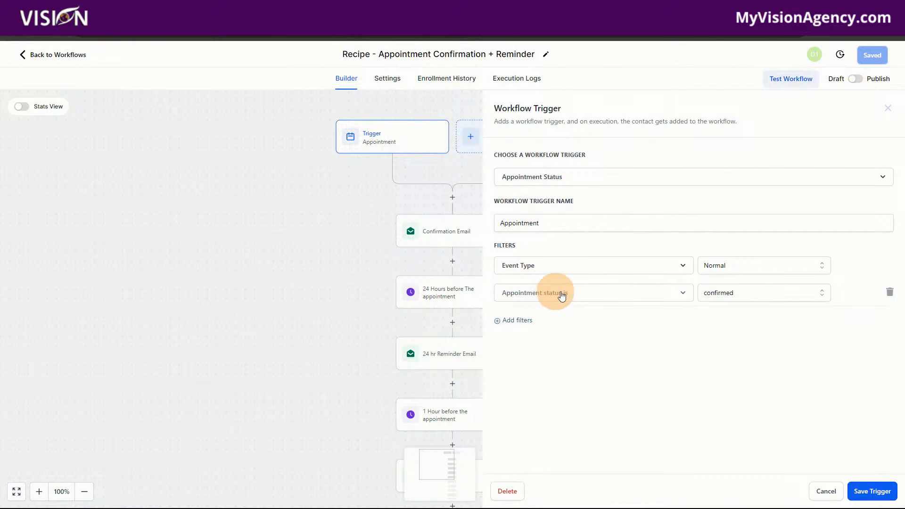
{"action": "left_click", "coordinate": [724, 295]}
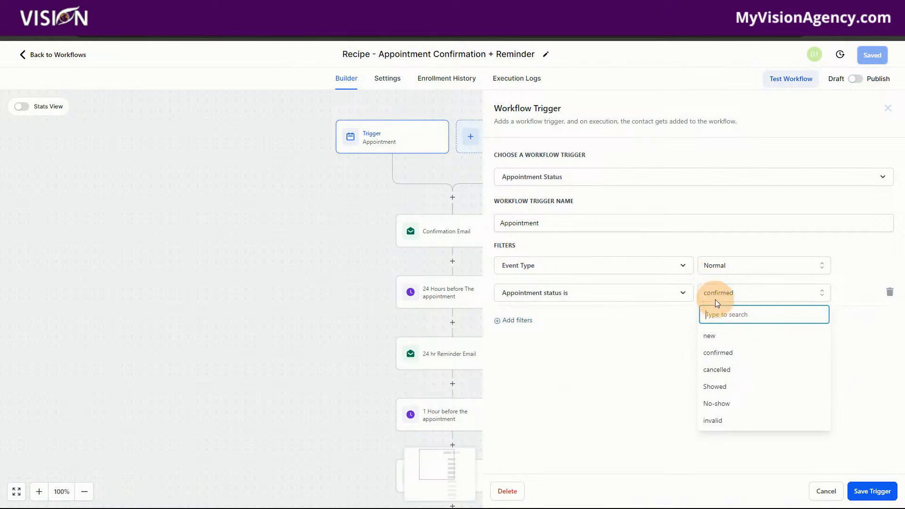
{"action": "left_click", "coordinate": [678, 329]}
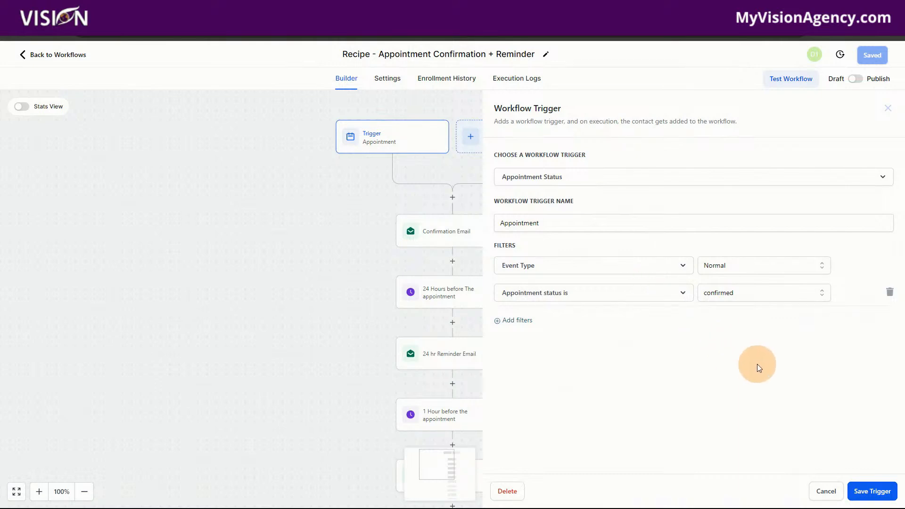
{"action": "left_click", "coordinate": [879, 499]}
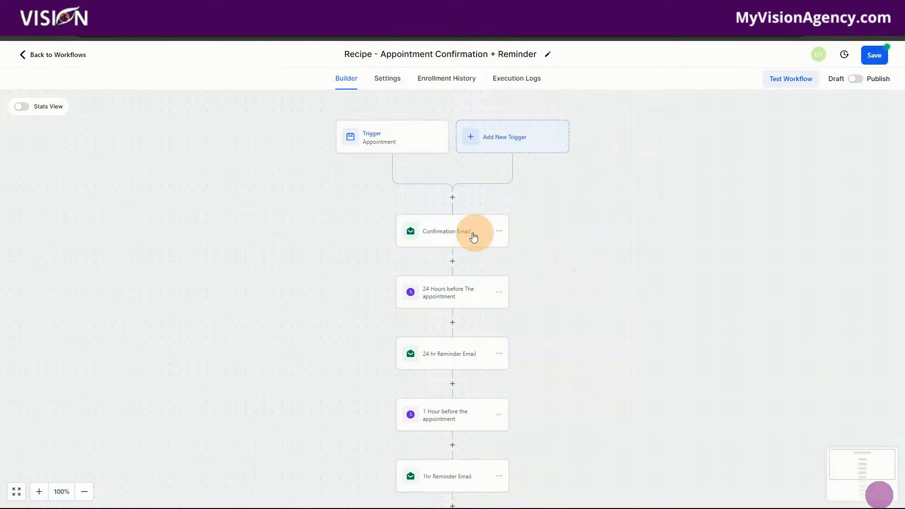
- Review the Confirmation Email's sender, subject and message, including the Appointment custom values available for its date placeholder
{"action": "left_click", "coordinate": [439, 229]}
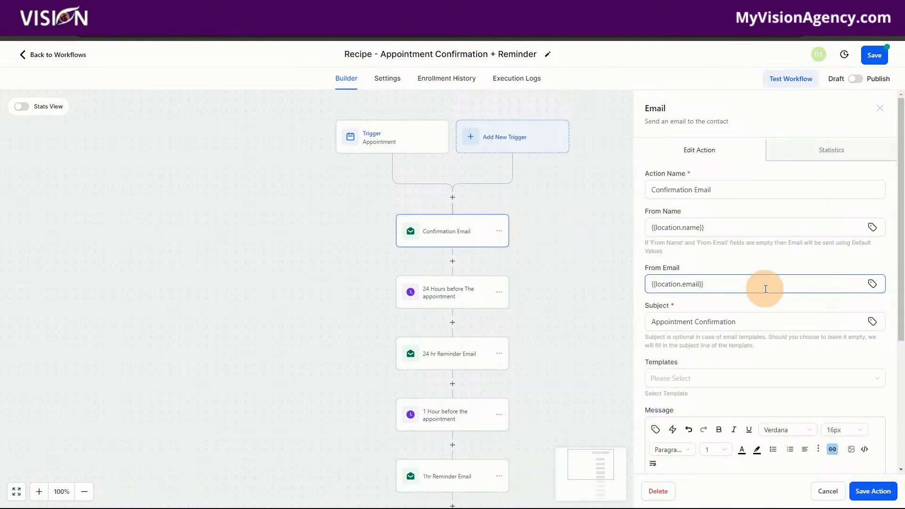
{"action": "scroll", "coordinate": [788, 276], "scroll_direction": "down", "scroll_amount": 1}
{"action": "scroll", "coordinate": [779, 307], "scroll_direction": "down", "scroll_amount": 3}
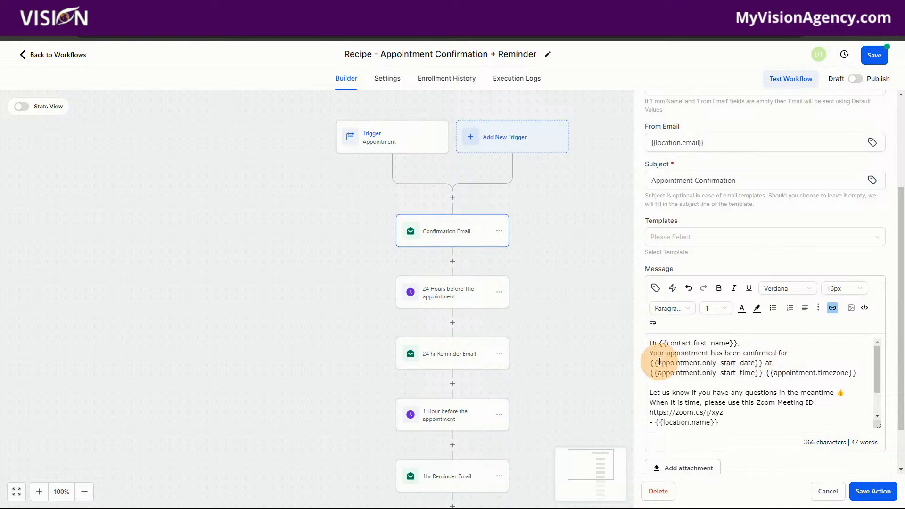
{"action": "left_click_drag", "start_coordinate": [651, 363], "coordinate": [760, 365]}
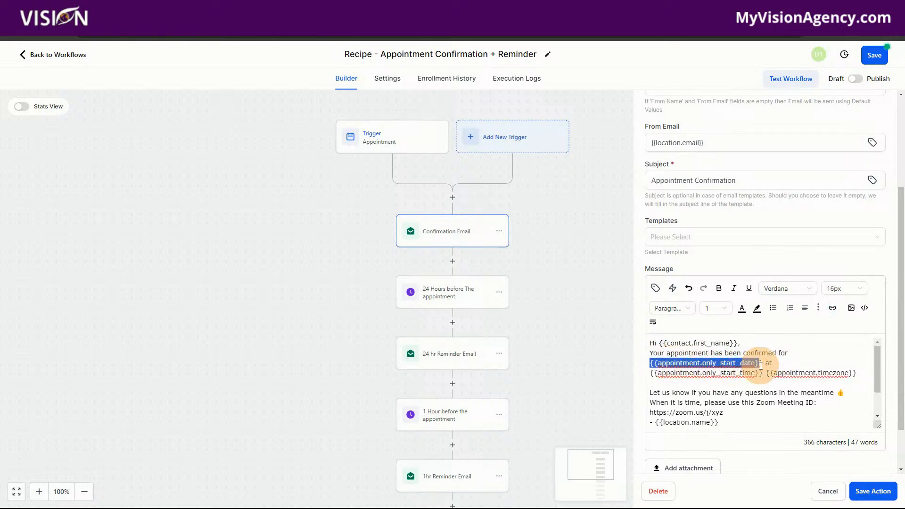
{"action": "left_click", "coordinate": [655, 288]}
{"action": "left_click", "coordinate": [611, 140]}
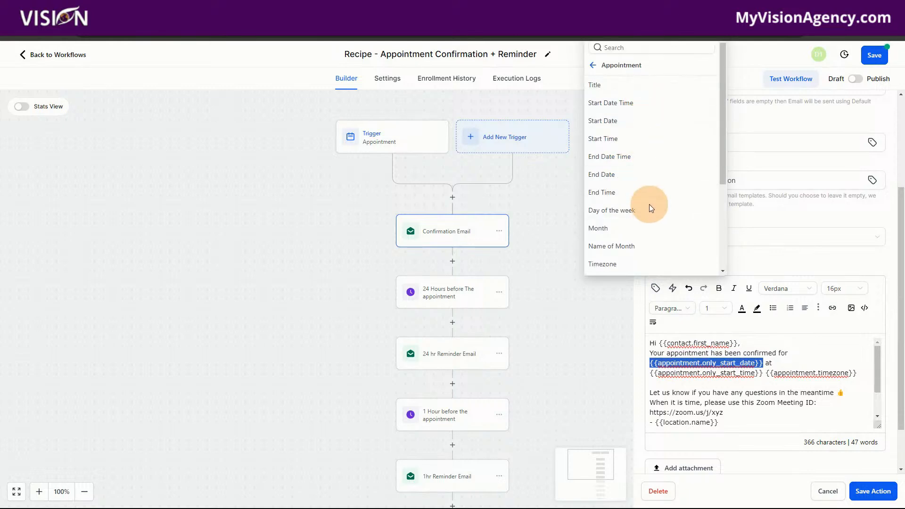
{"action": "scroll", "coordinate": [652, 254], "scroll_direction": "down", "scroll_amount": 1}
{"action": "scroll", "coordinate": [651, 253], "scroll_direction": "down", "scroll_amount": 3}
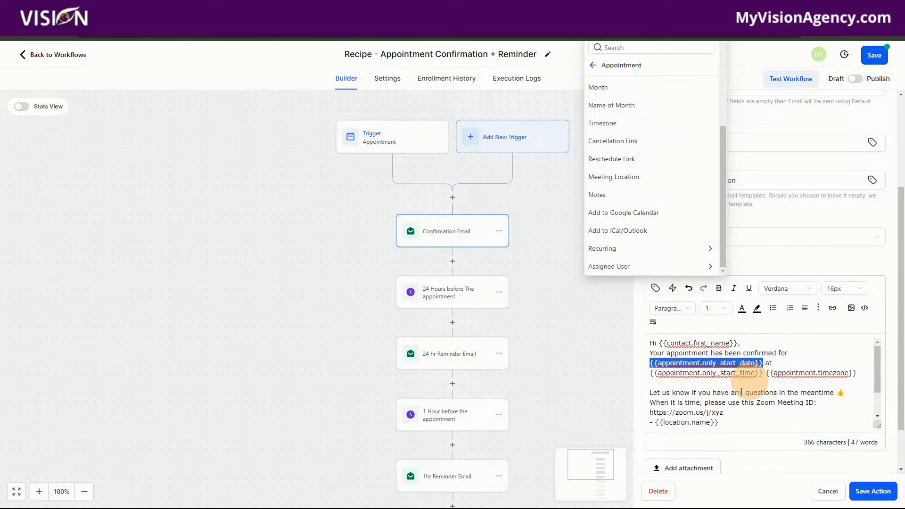
{"action": "left_click", "coordinate": [762, 359]}
{"action": "left_click", "coordinate": [685, 348]}
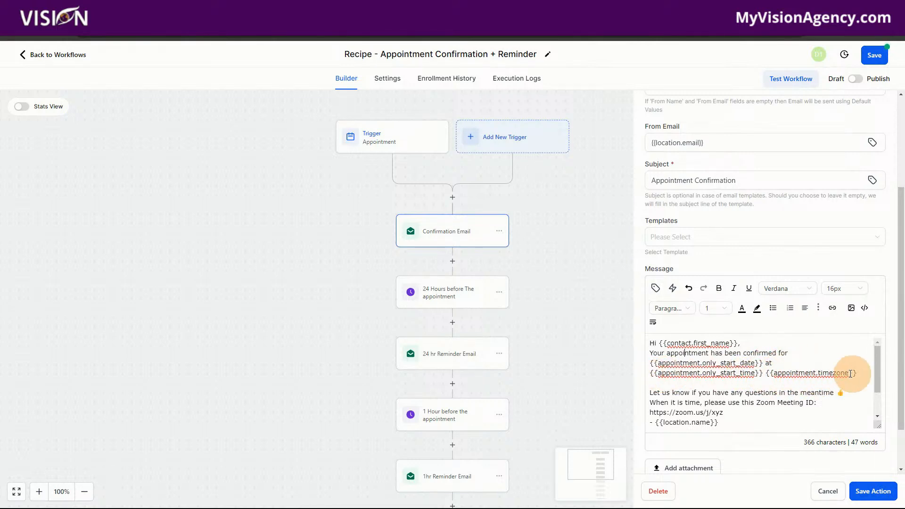
{"action": "scroll", "coordinate": [766, 391], "scroll_direction": "down", "scroll_amount": 1}
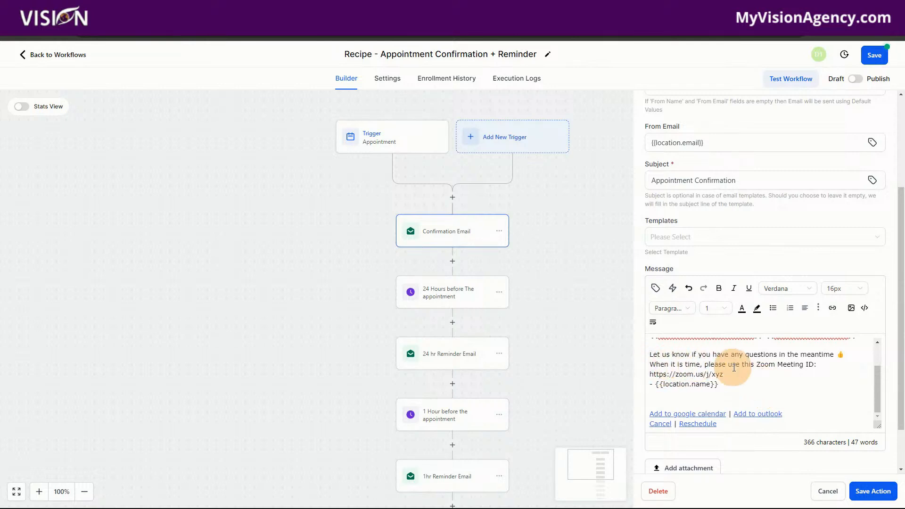
{"action": "left_click_drag", "start_coordinate": [649, 374], "coordinate": [733, 375]}
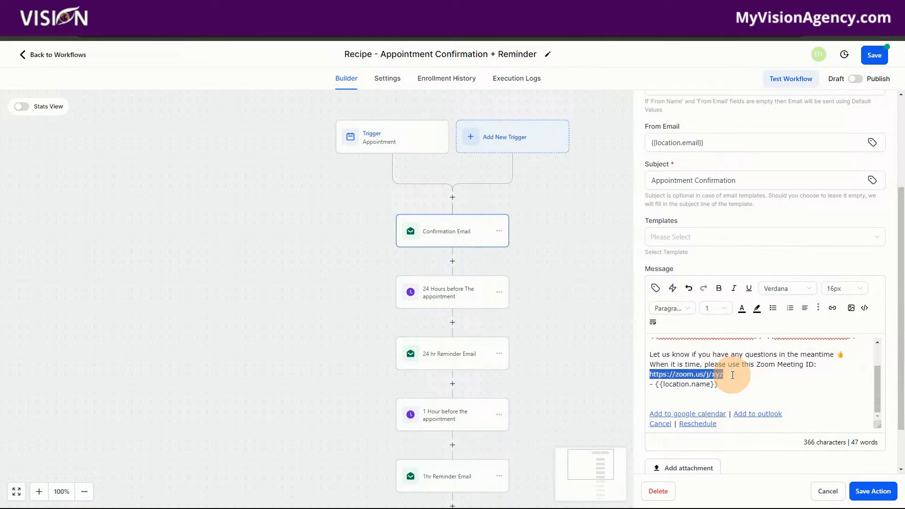
{"action": "key", "text": "BackSpace"}
{"action": "key", "text": "BackSpace"}
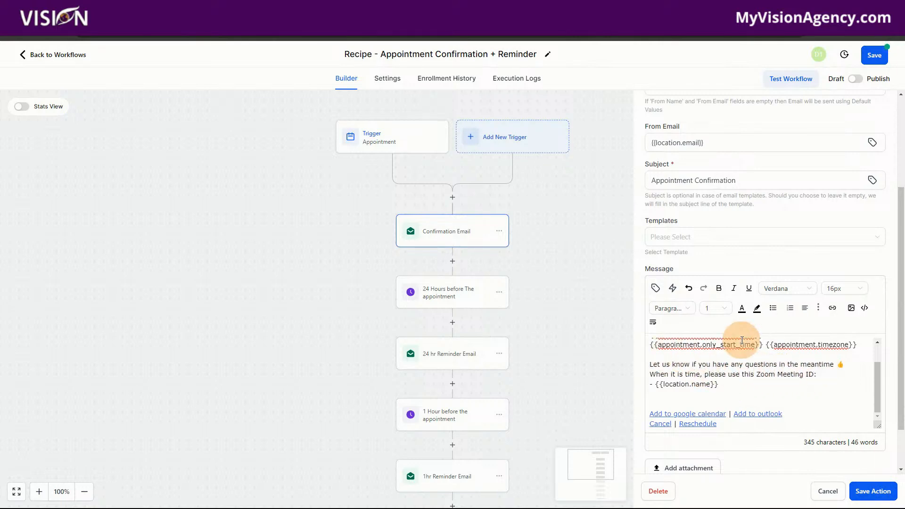
{"action": "left_click", "coordinate": [655, 288]}
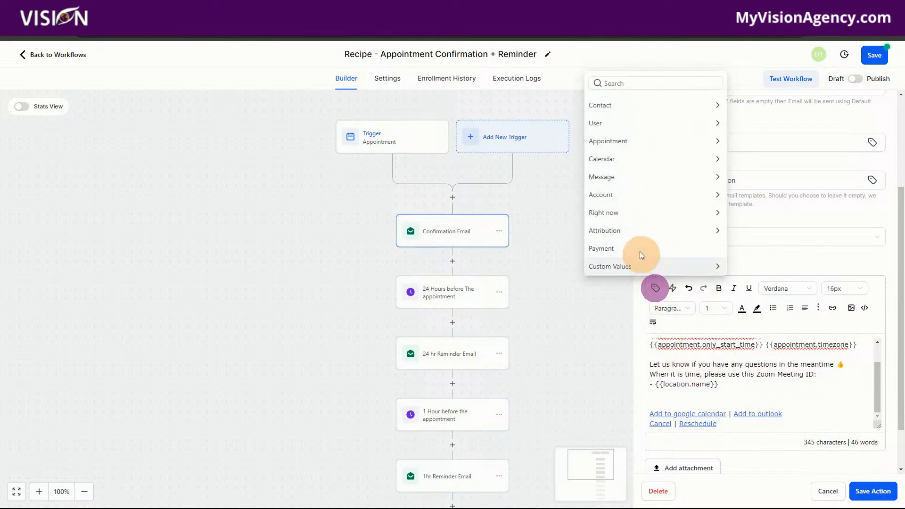
{"action": "left_click", "coordinate": [603, 141]}
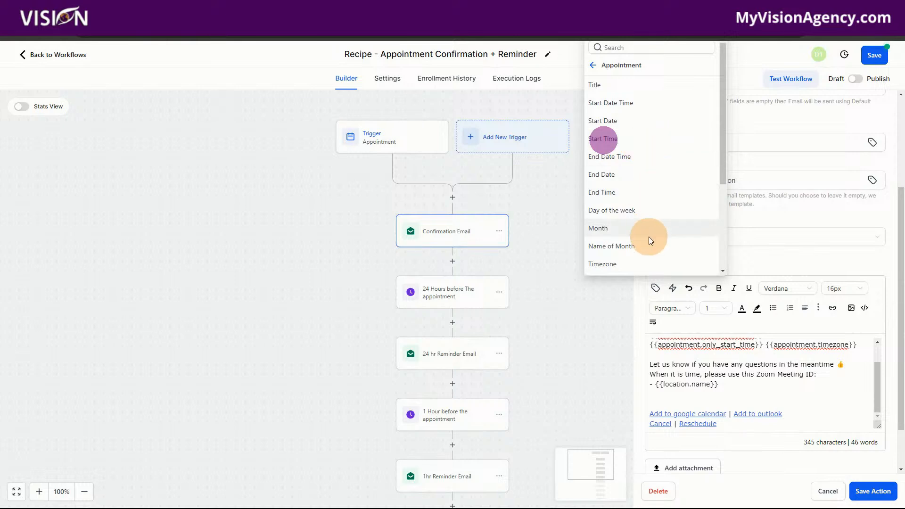
{"action": "scroll", "coordinate": [648, 238], "scroll_direction": "down", "scroll_amount": 3}
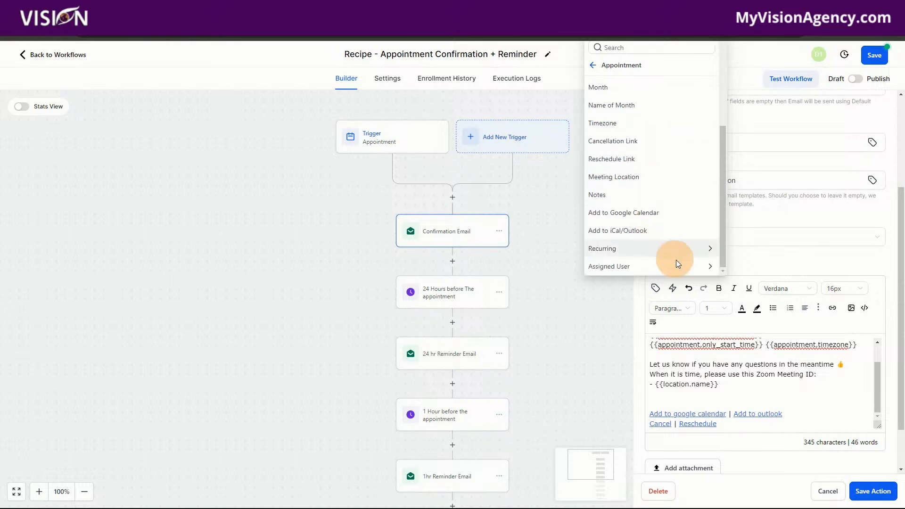
{"action": "left_click", "coordinate": [625, 178]}
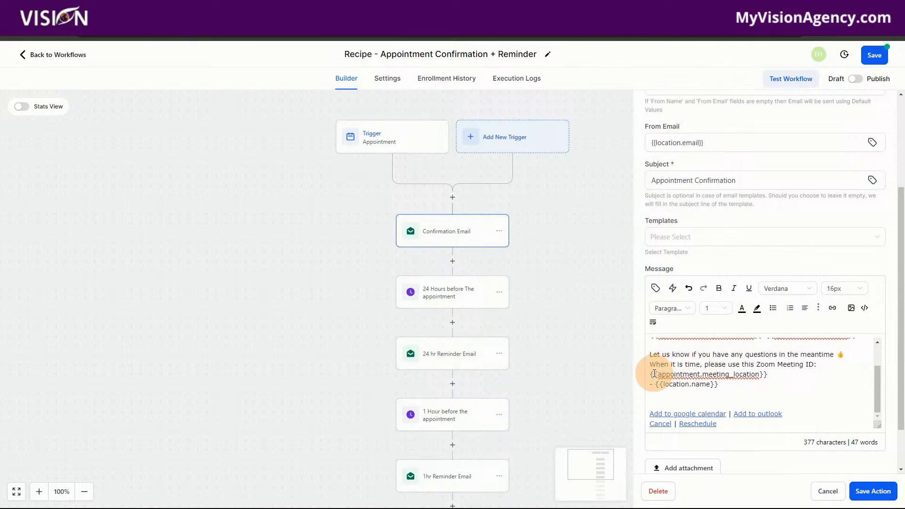
- Check the meeting location, location name and calendar, cancel and reschedule links in the Confirmation Email, and save the action
{"action": "left_click_drag", "start_coordinate": [773, 376], "coordinate": [661, 374]}
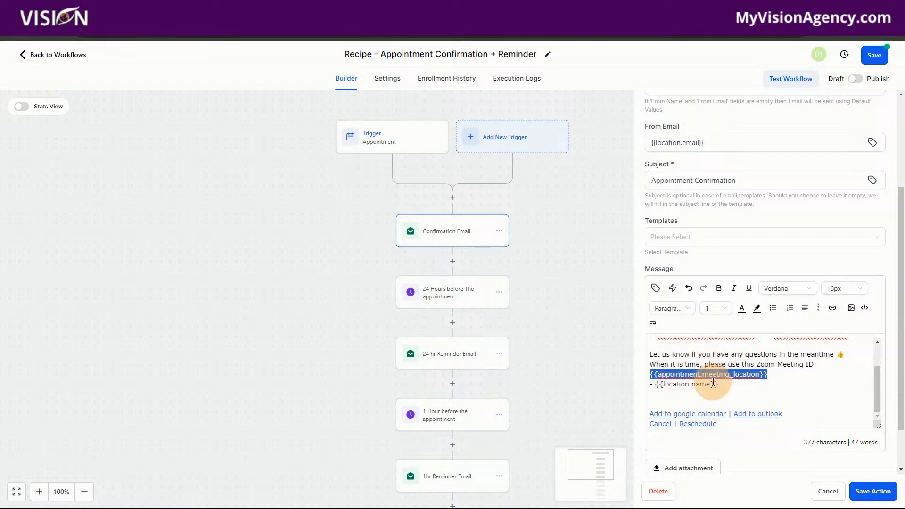
{"action": "left_click_drag", "start_coordinate": [718, 384], "coordinate": [654, 384]}
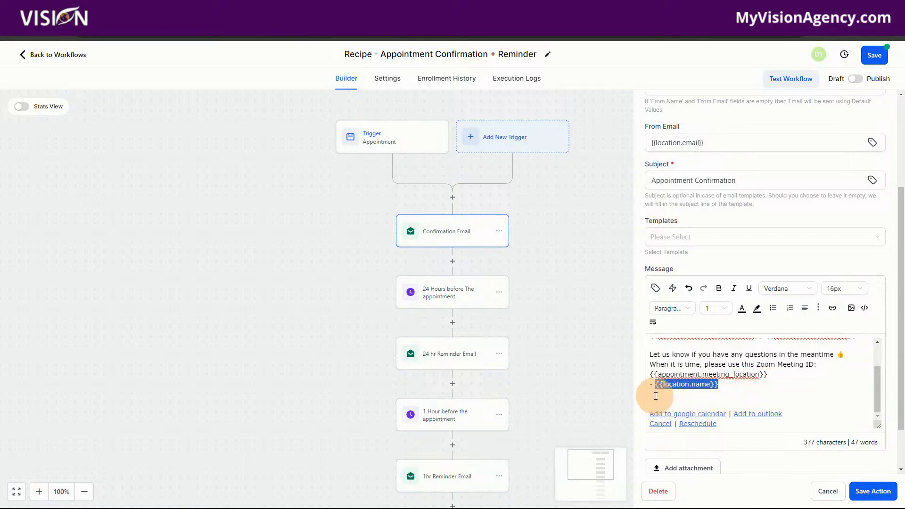
{"action": "left_click_drag", "start_coordinate": [655, 396], "coordinate": [778, 430]}
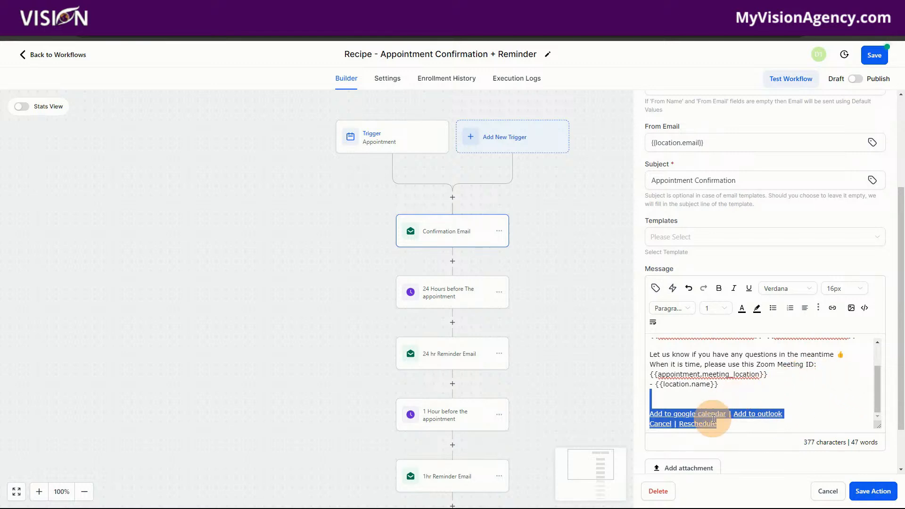
{"action": "left_click", "coordinate": [740, 385]}
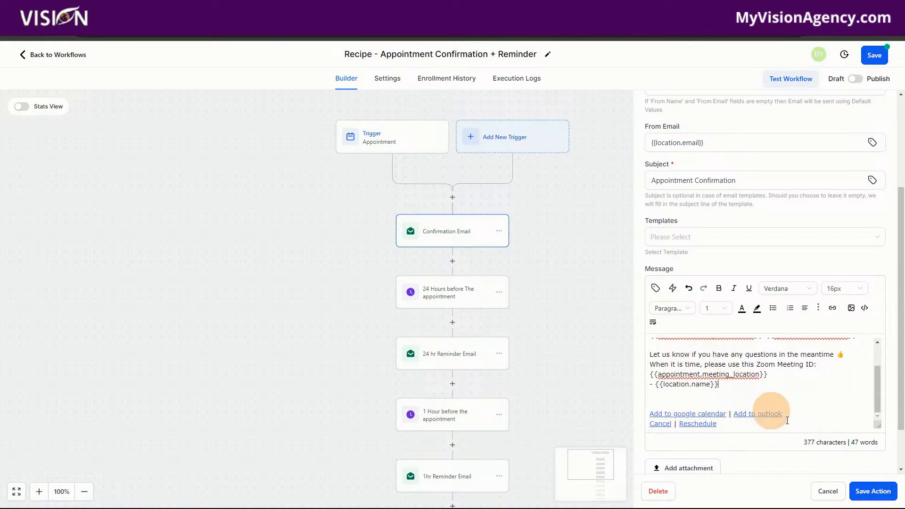
{"action": "left_click", "coordinate": [865, 493]}
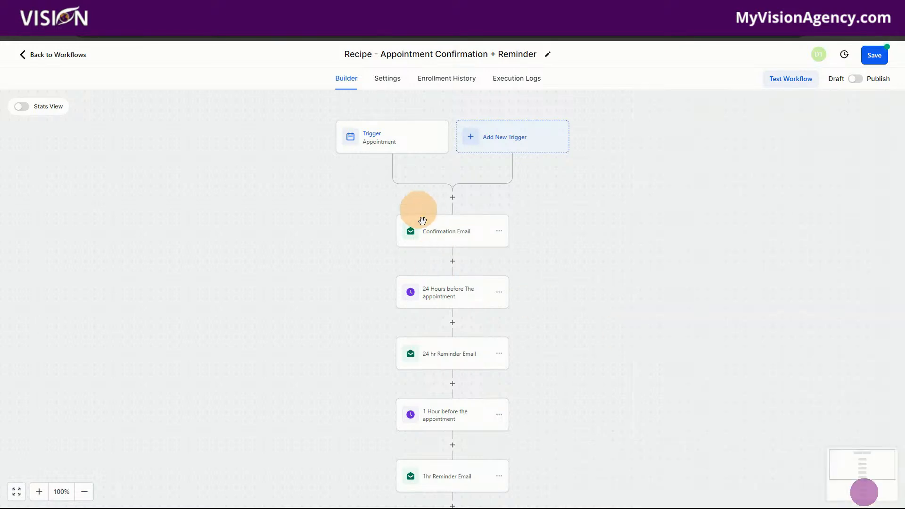
- Review the 24 Hours before The appointment wait and the 24 hr Reminder Email's Zoom link, closing both without saving
{"action": "left_click", "coordinate": [450, 292]}
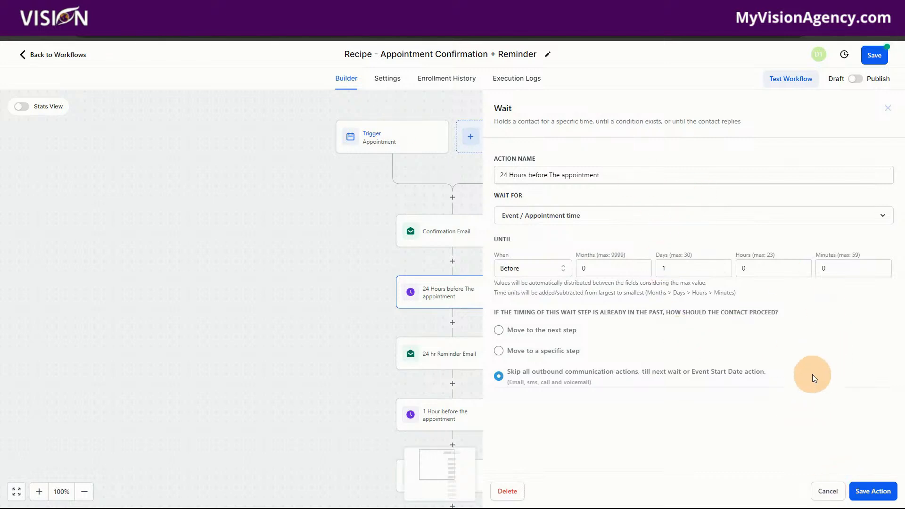
{"action": "left_click", "coordinate": [826, 491]}
{"action": "left_click", "coordinate": [433, 353]}
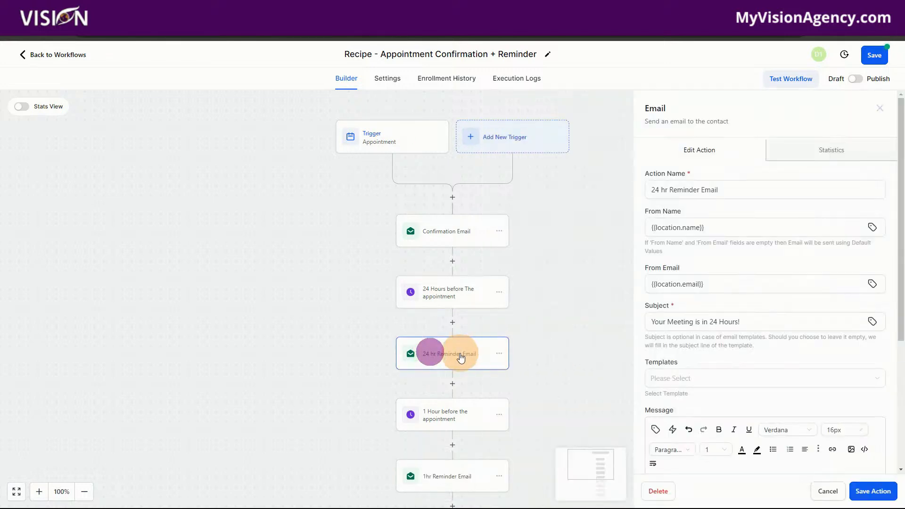
{"action": "scroll", "coordinate": [766, 282], "scroll_direction": "down", "scroll_amount": 5}
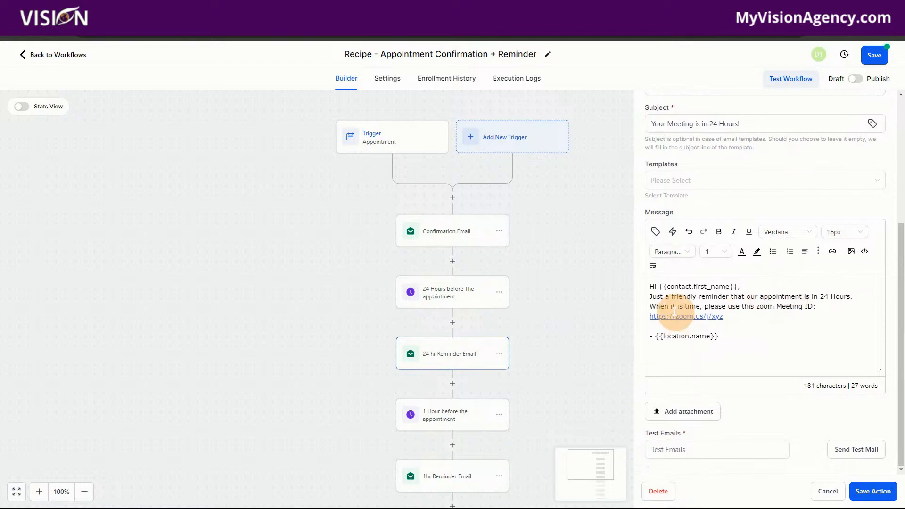
{"action": "left_click_drag", "start_coordinate": [651, 314], "coordinate": [764, 316]}
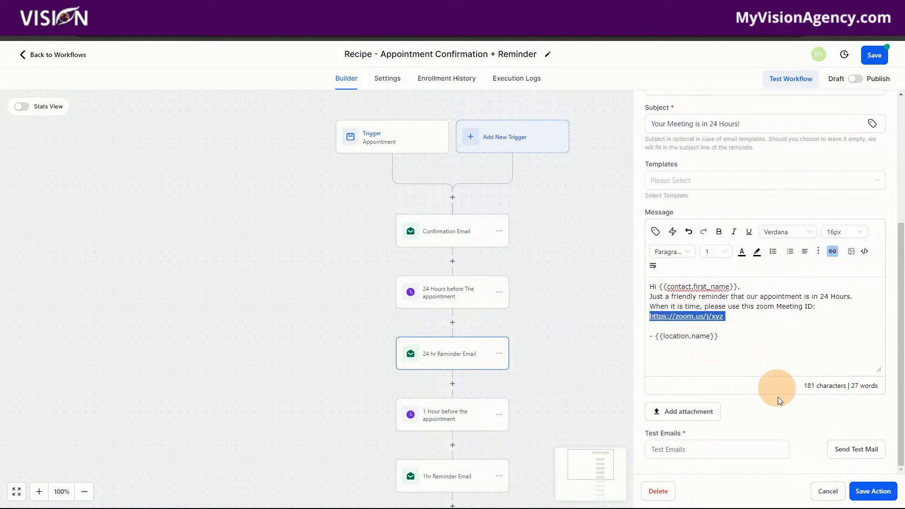
{"action": "left_click", "coordinate": [827, 491]}
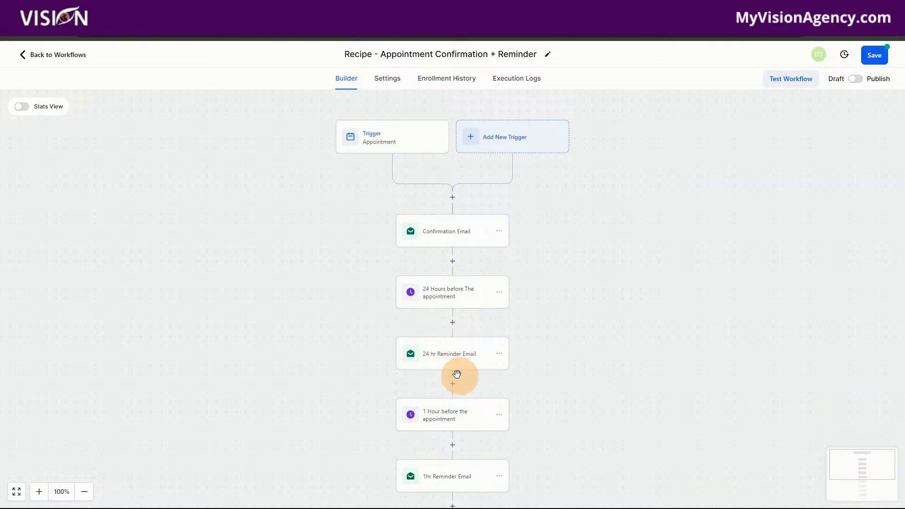
- Review the 1 Hour before the appointment wait and the 1hr Reminder Email, closing both without saving
{"action": "scroll", "coordinate": [453, 358], "scroll_direction": "down", "scroll_amount": 2}
{"action": "left_click", "coordinate": [447, 342]}
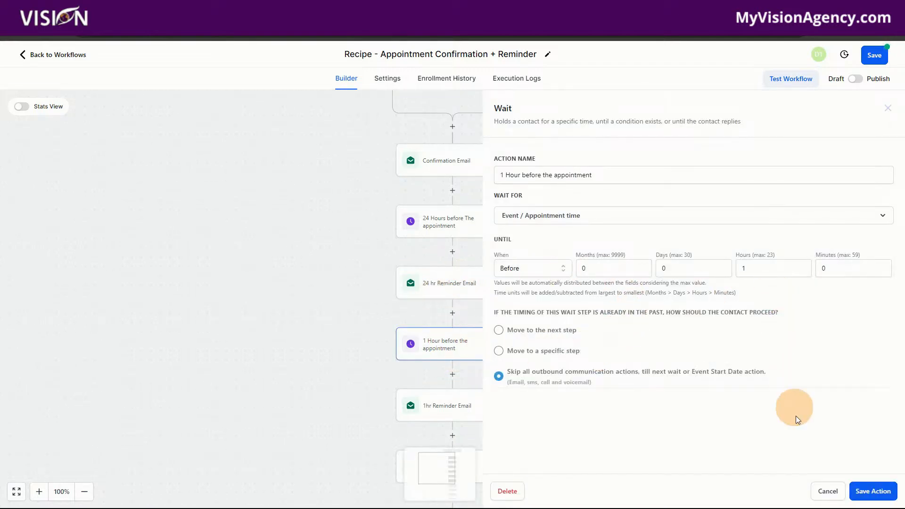
{"action": "left_click", "coordinate": [824, 490]}
{"action": "left_click", "coordinate": [434, 404]}
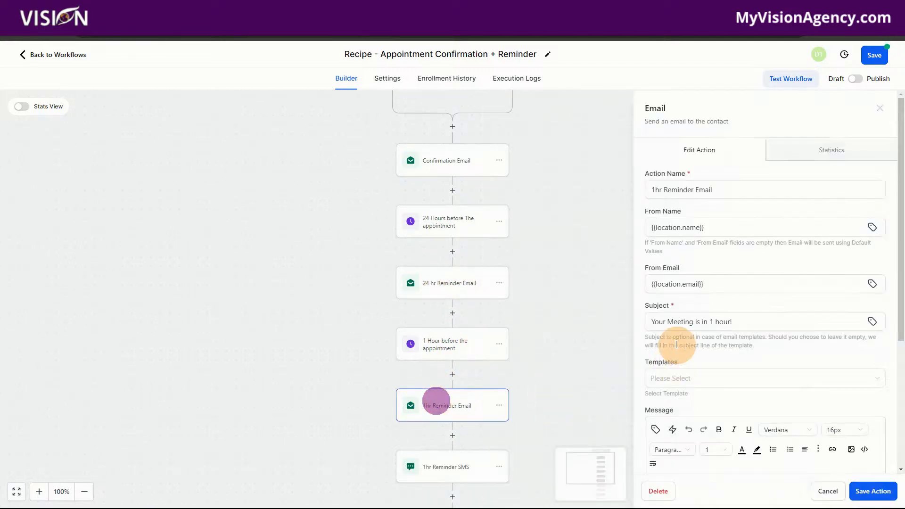
{"action": "scroll", "coordinate": [801, 330], "scroll_direction": "down", "scroll_amount": 5}
{"action": "left_click", "coordinate": [824, 490]}
- Review the 1hr Reminder SMS message and the actions available for that step, without changing anything
{"action": "scroll", "coordinate": [432, 432], "scroll_direction": "down", "scroll_amount": 3}
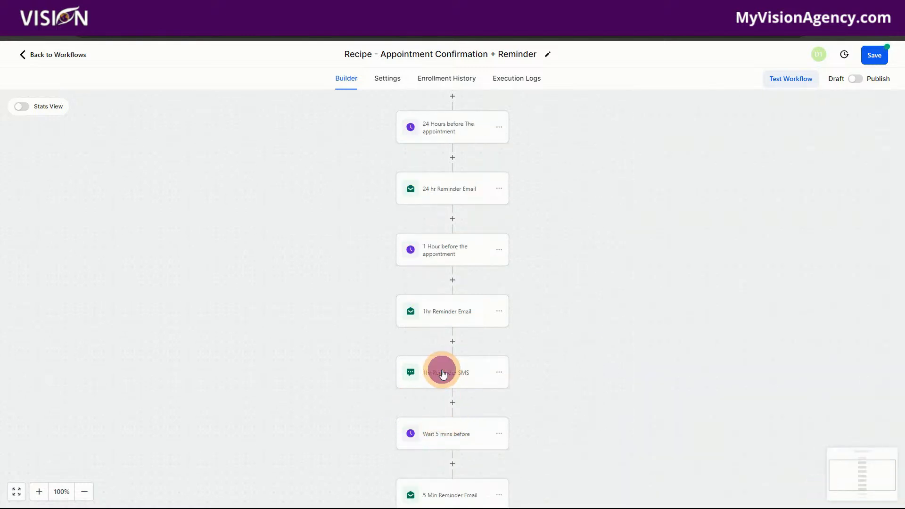
{"action": "left_click", "coordinate": [442, 372]}
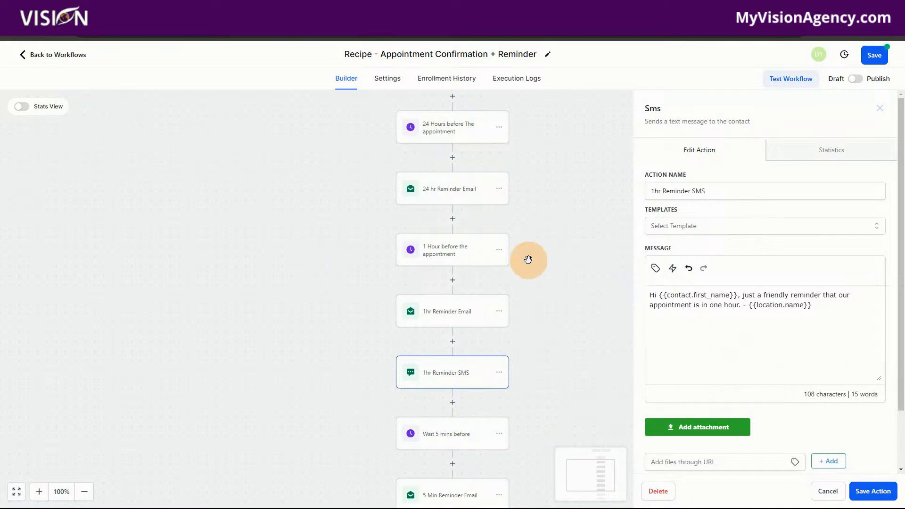
{"action": "left_click", "coordinate": [822, 493]}
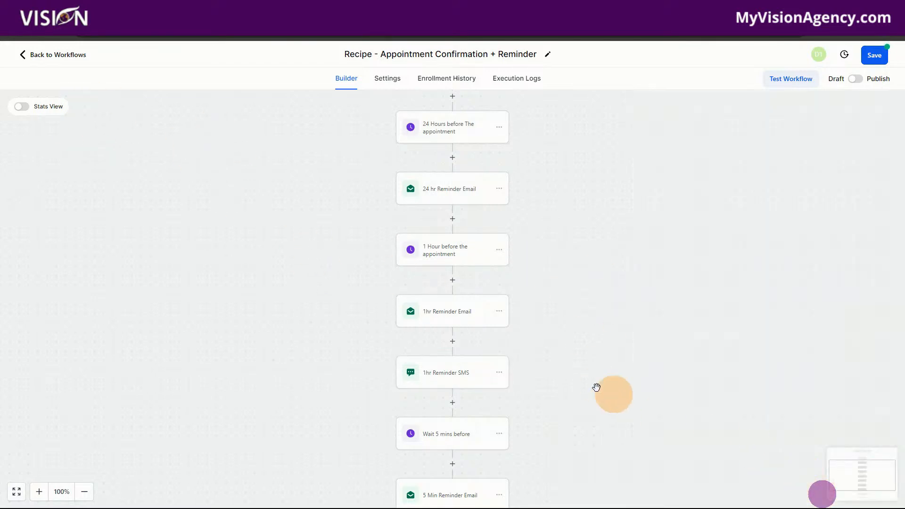
{"action": "left_click", "coordinate": [498, 372]}
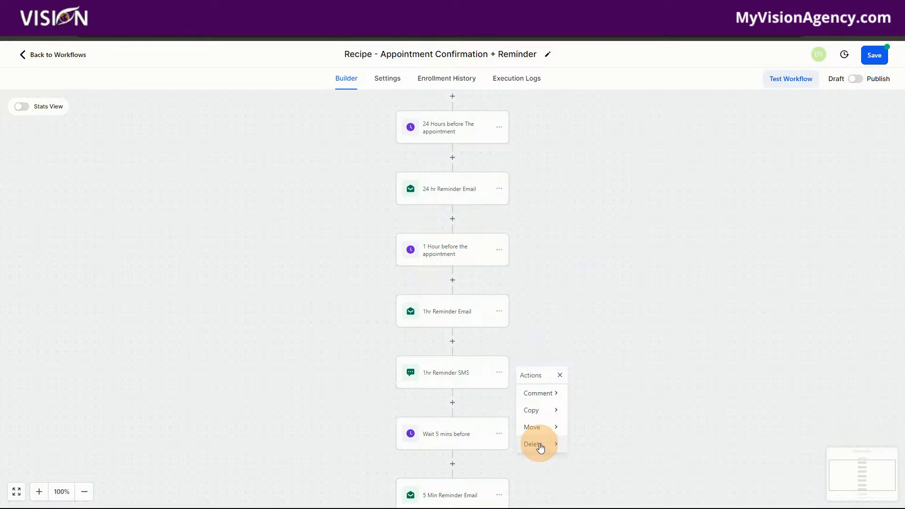
{"action": "left_click", "coordinate": [629, 312]}
- Review the 5 Min Reminder Email, close it without saving, and examine the 5 Min Reminder SMS message and test options
{"action": "scroll", "coordinate": [461, 445], "scroll_direction": "down", "scroll_amount": 2}
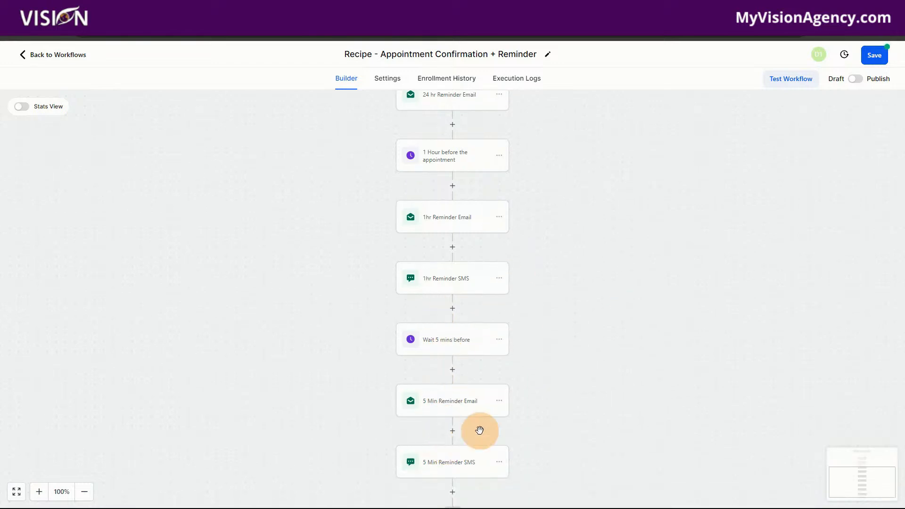
{"action": "left_click", "coordinate": [446, 403]}
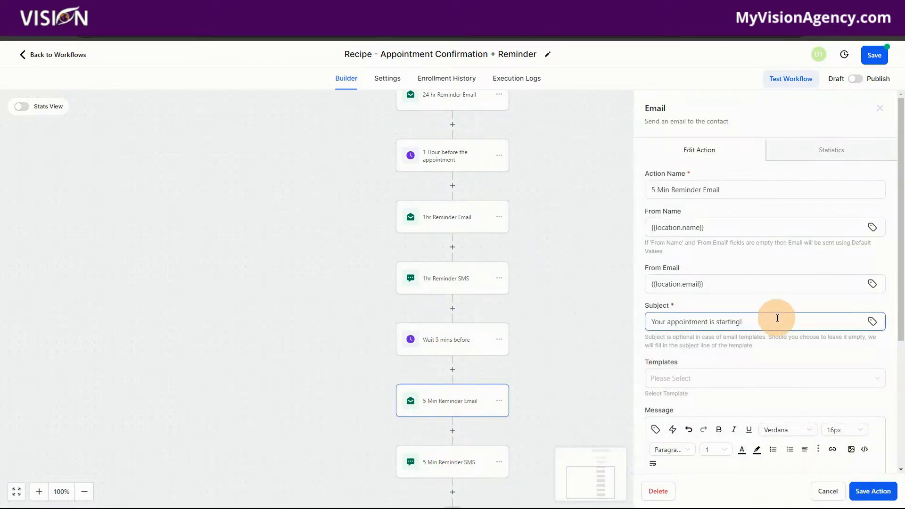
{"action": "scroll", "coordinate": [775, 317], "scroll_direction": "down", "scroll_amount": 4}
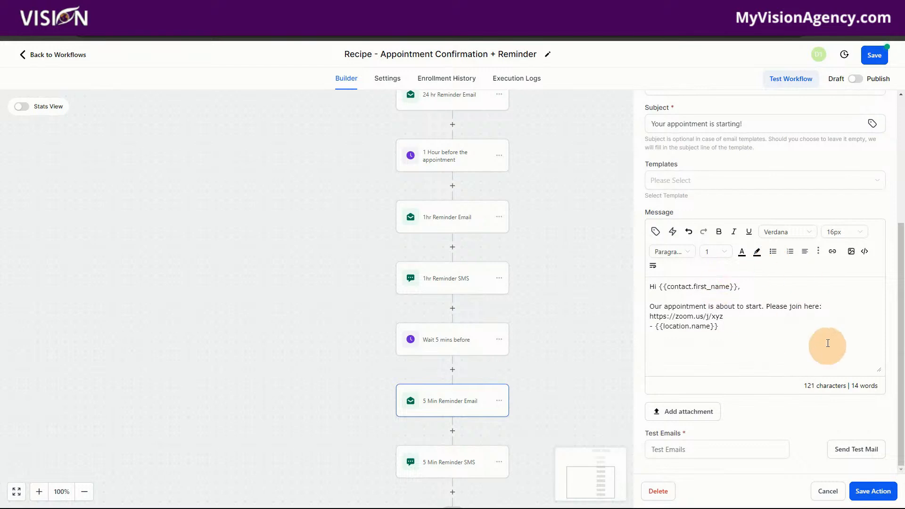
{"action": "left_click", "coordinate": [825, 490]}
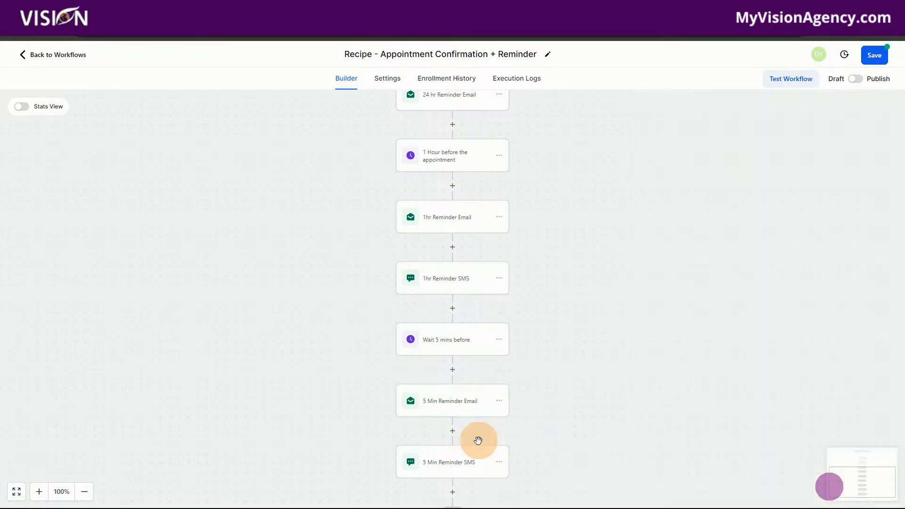
{"action": "left_click", "coordinate": [442, 467]}
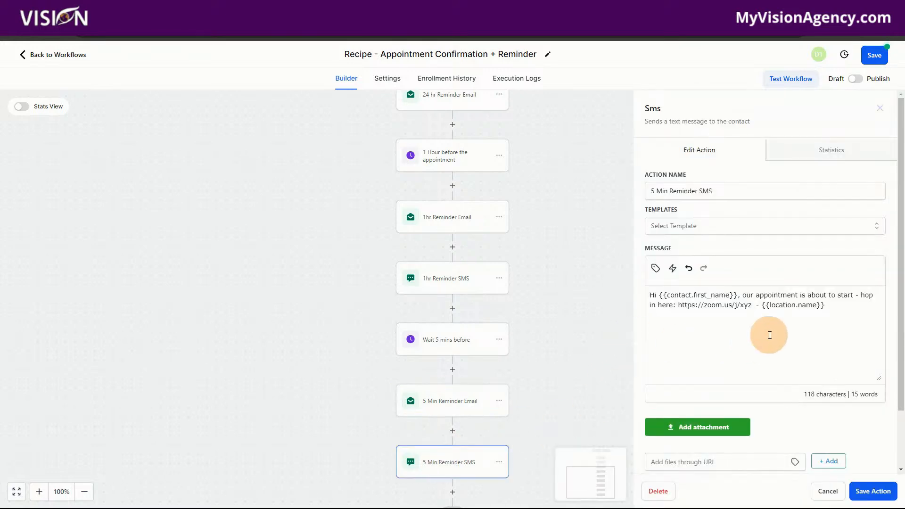
{"action": "scroll", "coordinate": [764, 330], "scroll_direction": "down", "scroll_amount": 2}
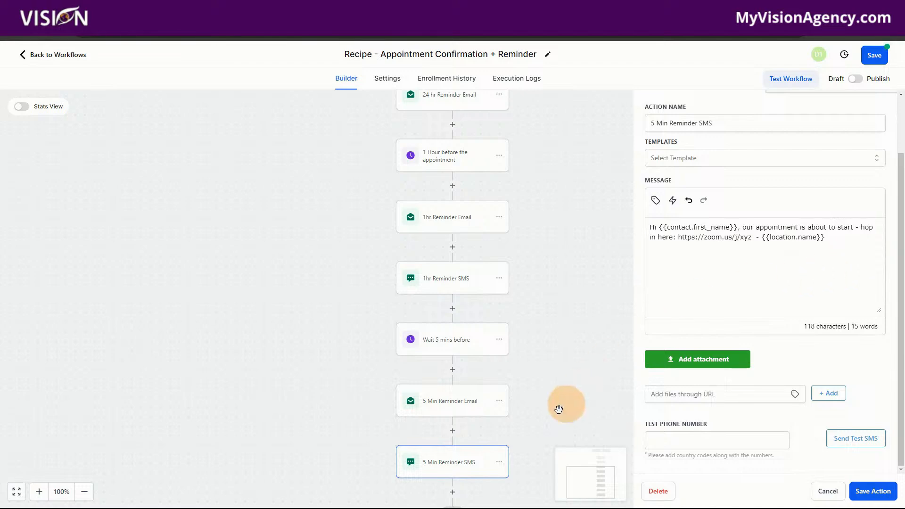
- Close the 5 Min Reminder SMS without saving and review the actions available for that step, leaving it in place
{"action": "left_click", "coordinate": [824, 492]}
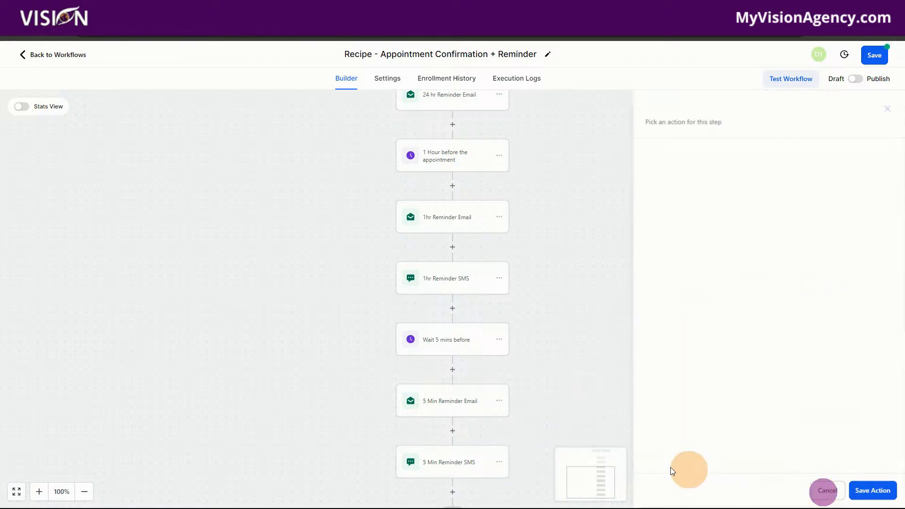
{"action": "scroll", "coordinate": [442, 419], "scroll_direction": "down", "scroll_amount": 2}
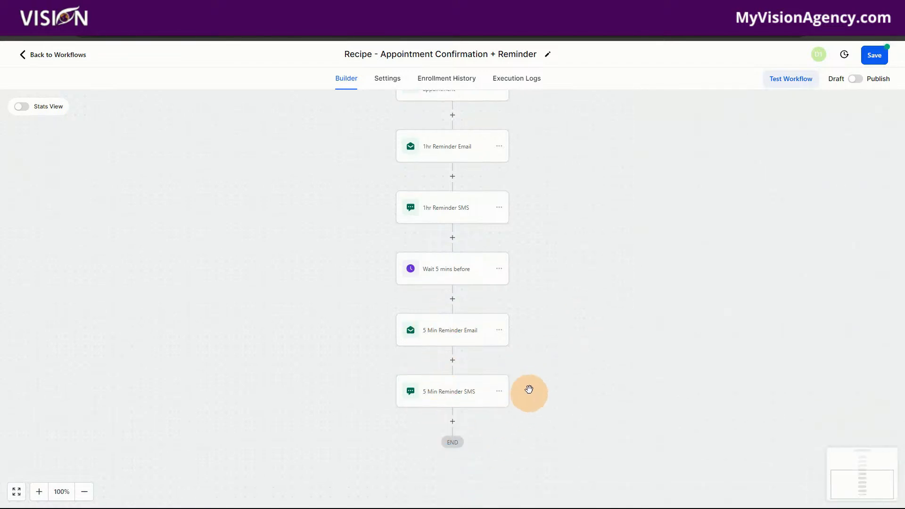
{"action": "left_click", "coordinate": [499, 391]}
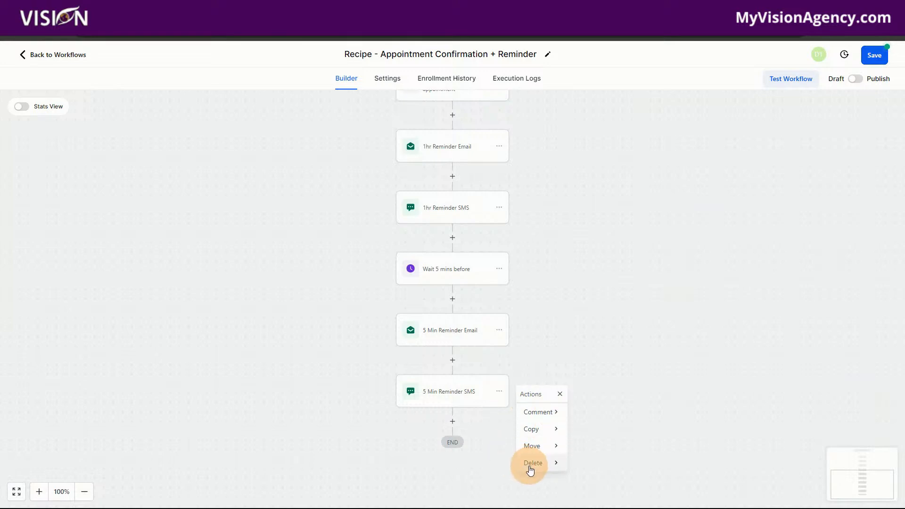
{"action": "left_click", "coordinate": [657, 264]}
- Save the Appointment Confirmation + Reminder workflow, return to the workflow list, and open the calendars overview
{"action": "left_click", "coordinate": [875, 60]}
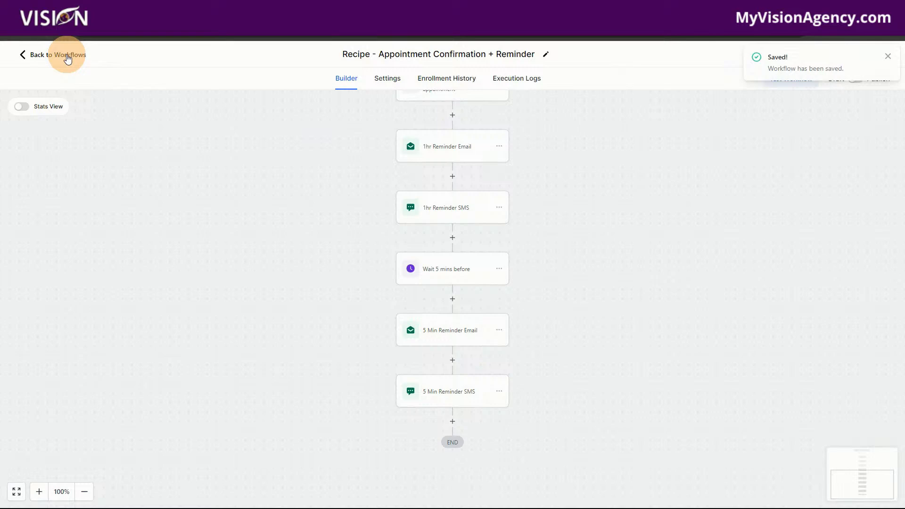
{"action": "left_click", "coordinate": [67, 56]}
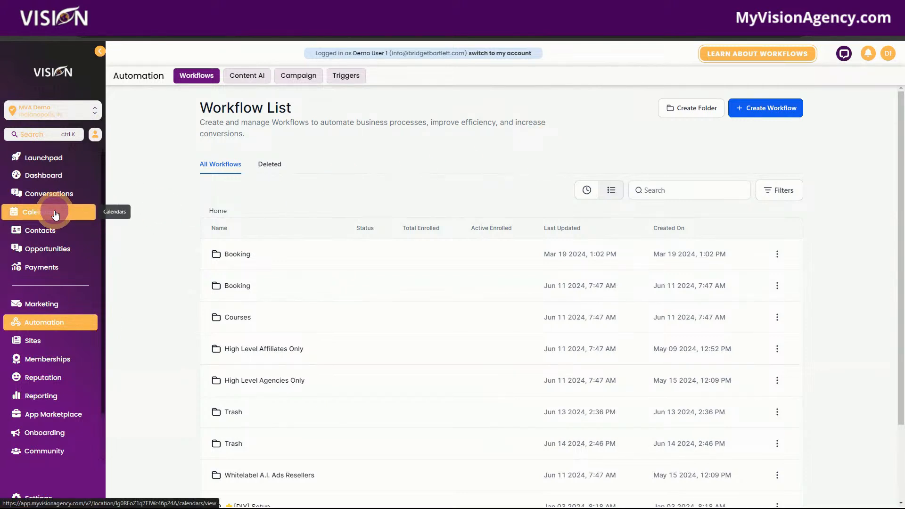
{"action": "left_click", "coordinate": [56, 214]}
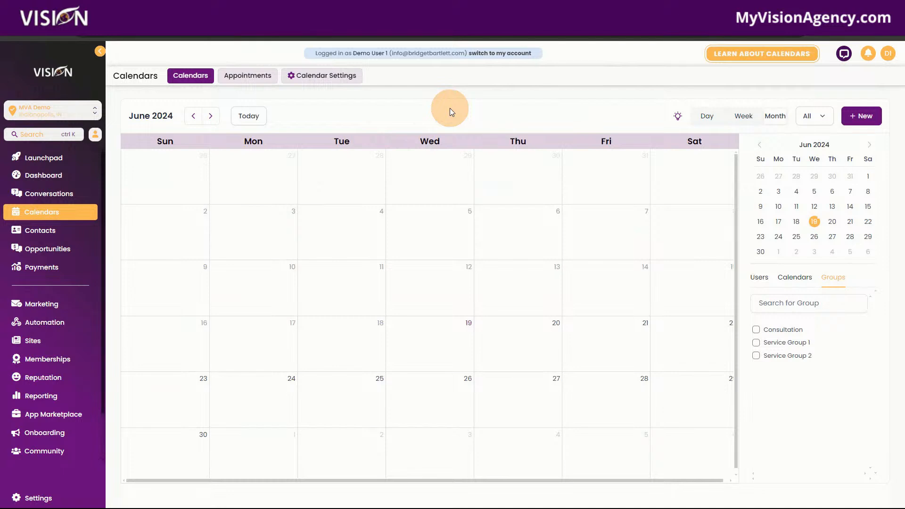